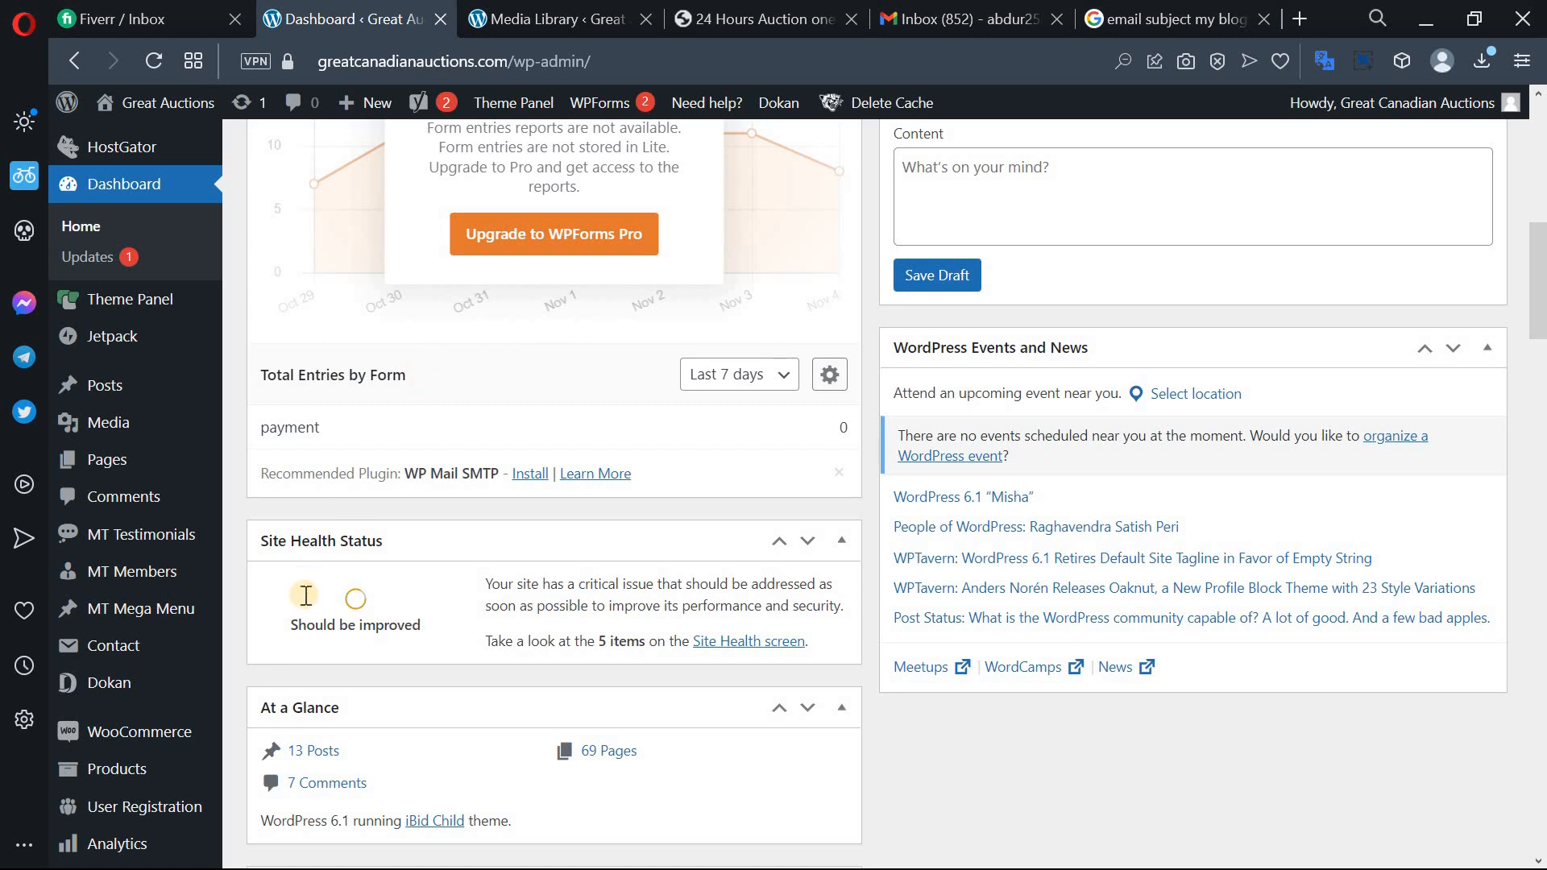
Choose Add New from the Products menu in the dashboard sidebar.
scroll(242, 483, down, 4)
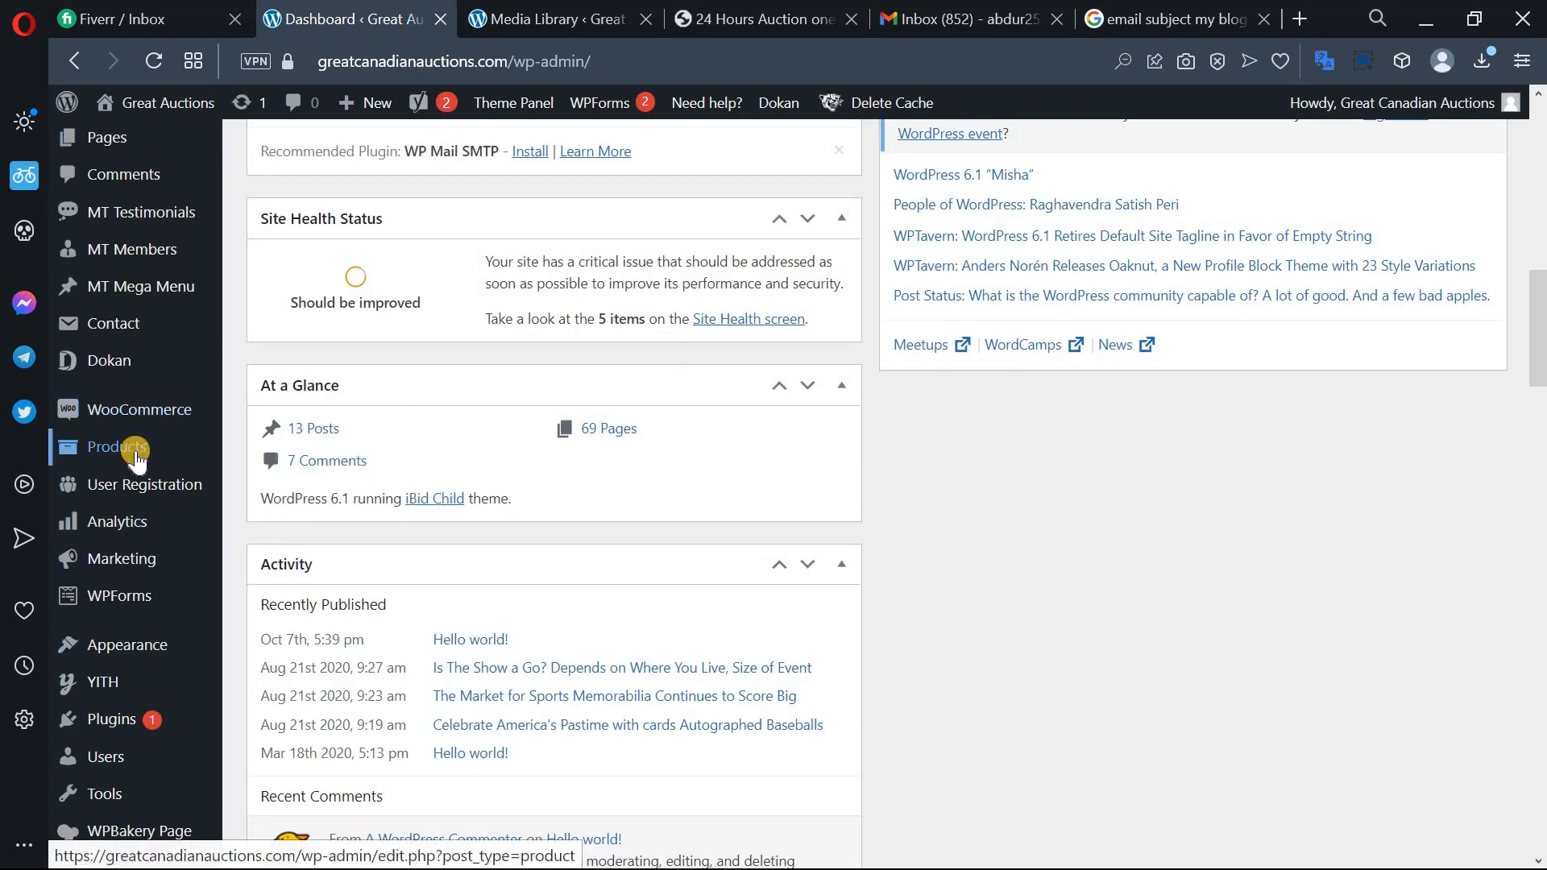
mouse_move(132, 446)
click(286, 483)
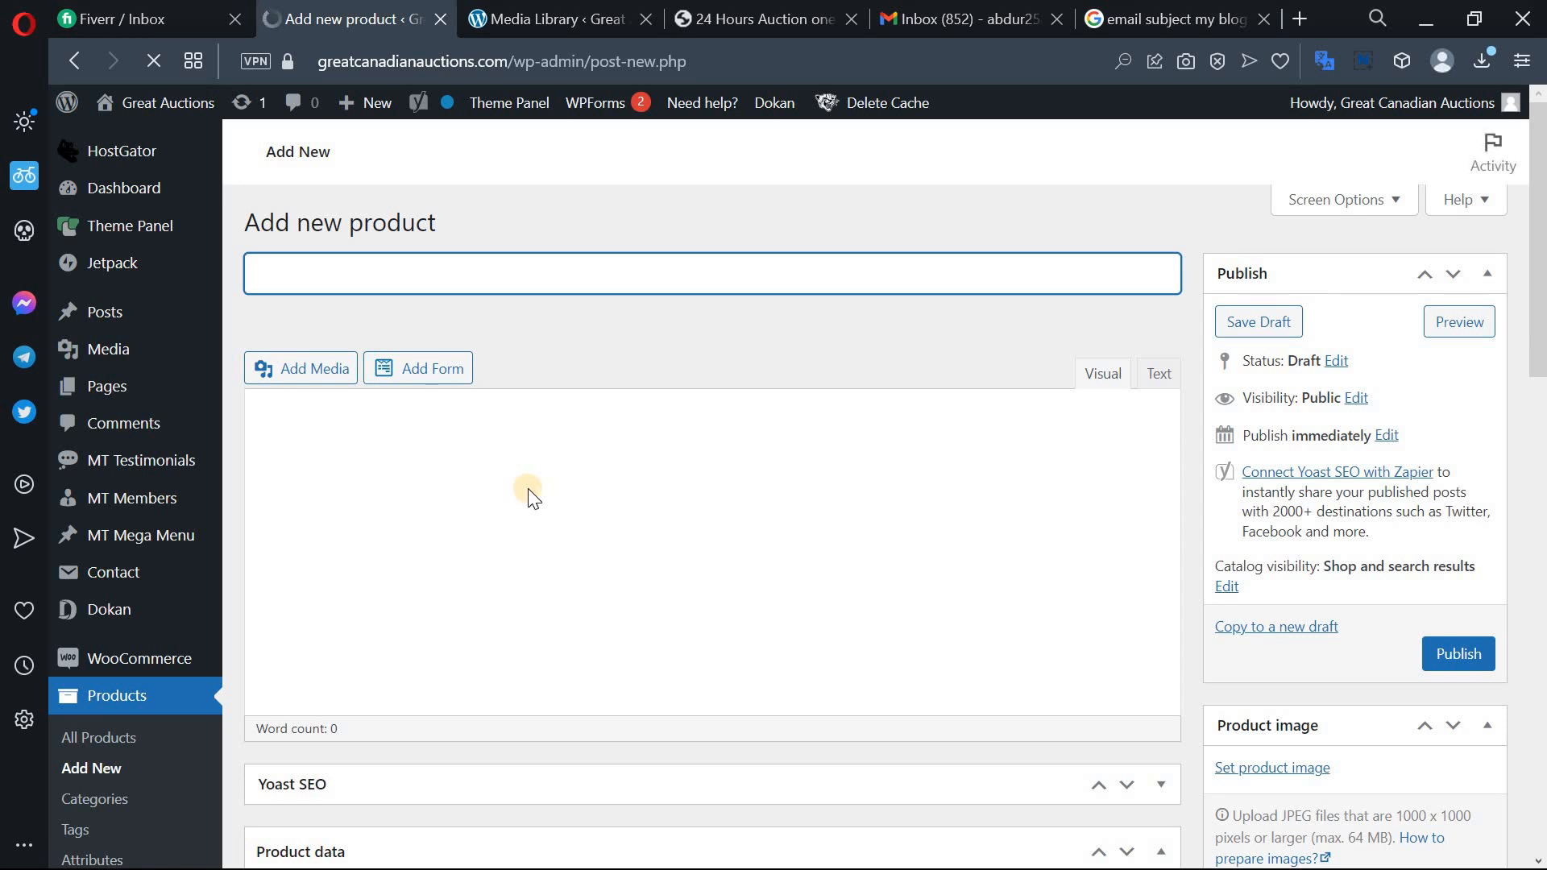
Title the product 'Test product for this video' and let the draft autosave.
scroll(528, 488, down, 15)
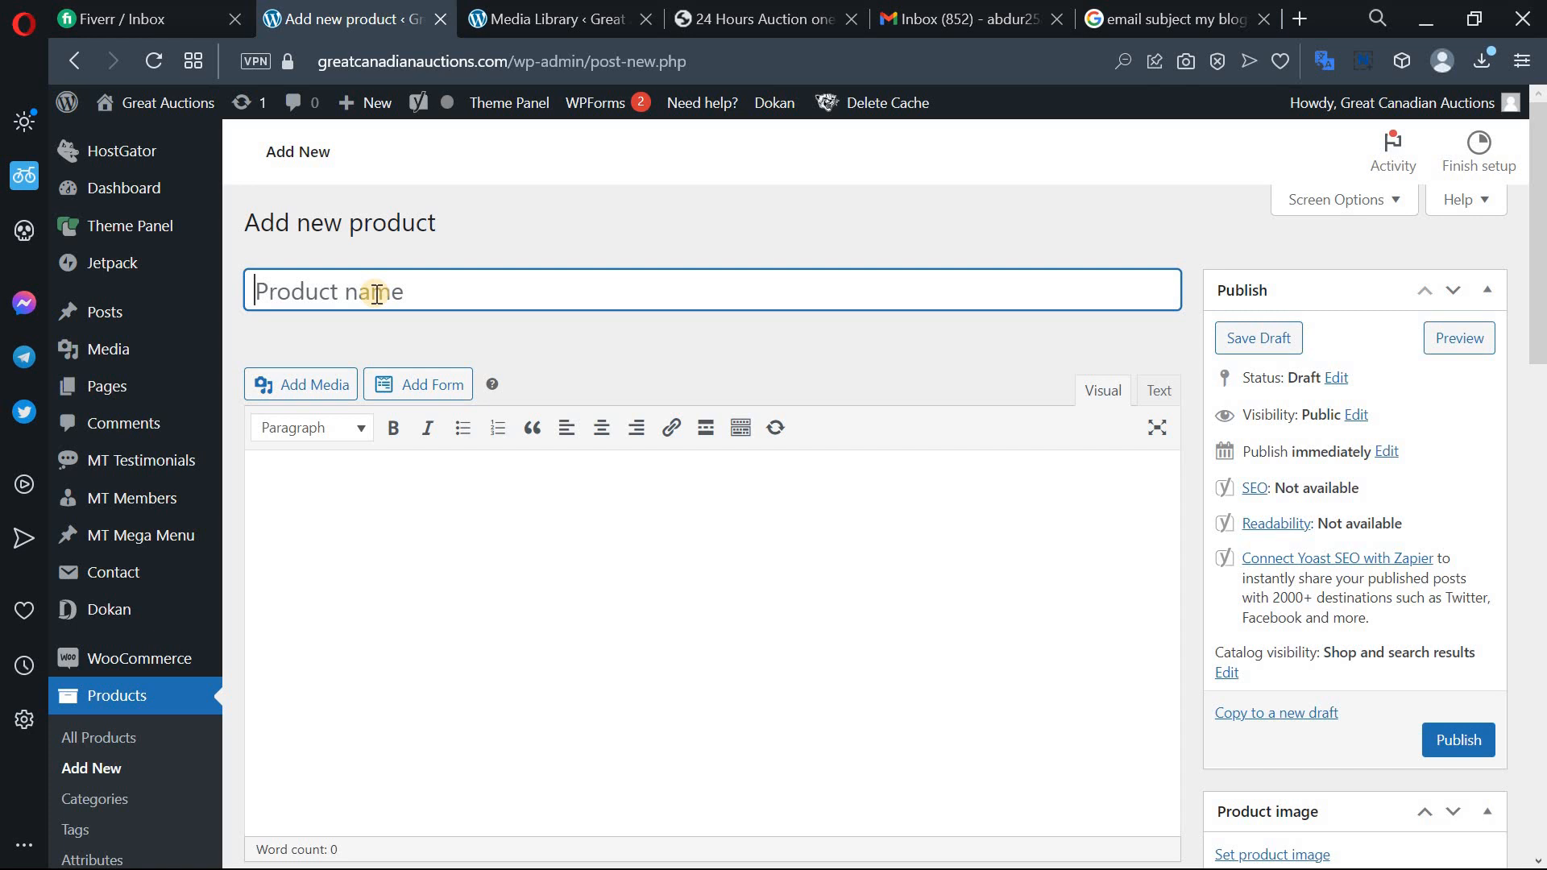
text(Test prody)
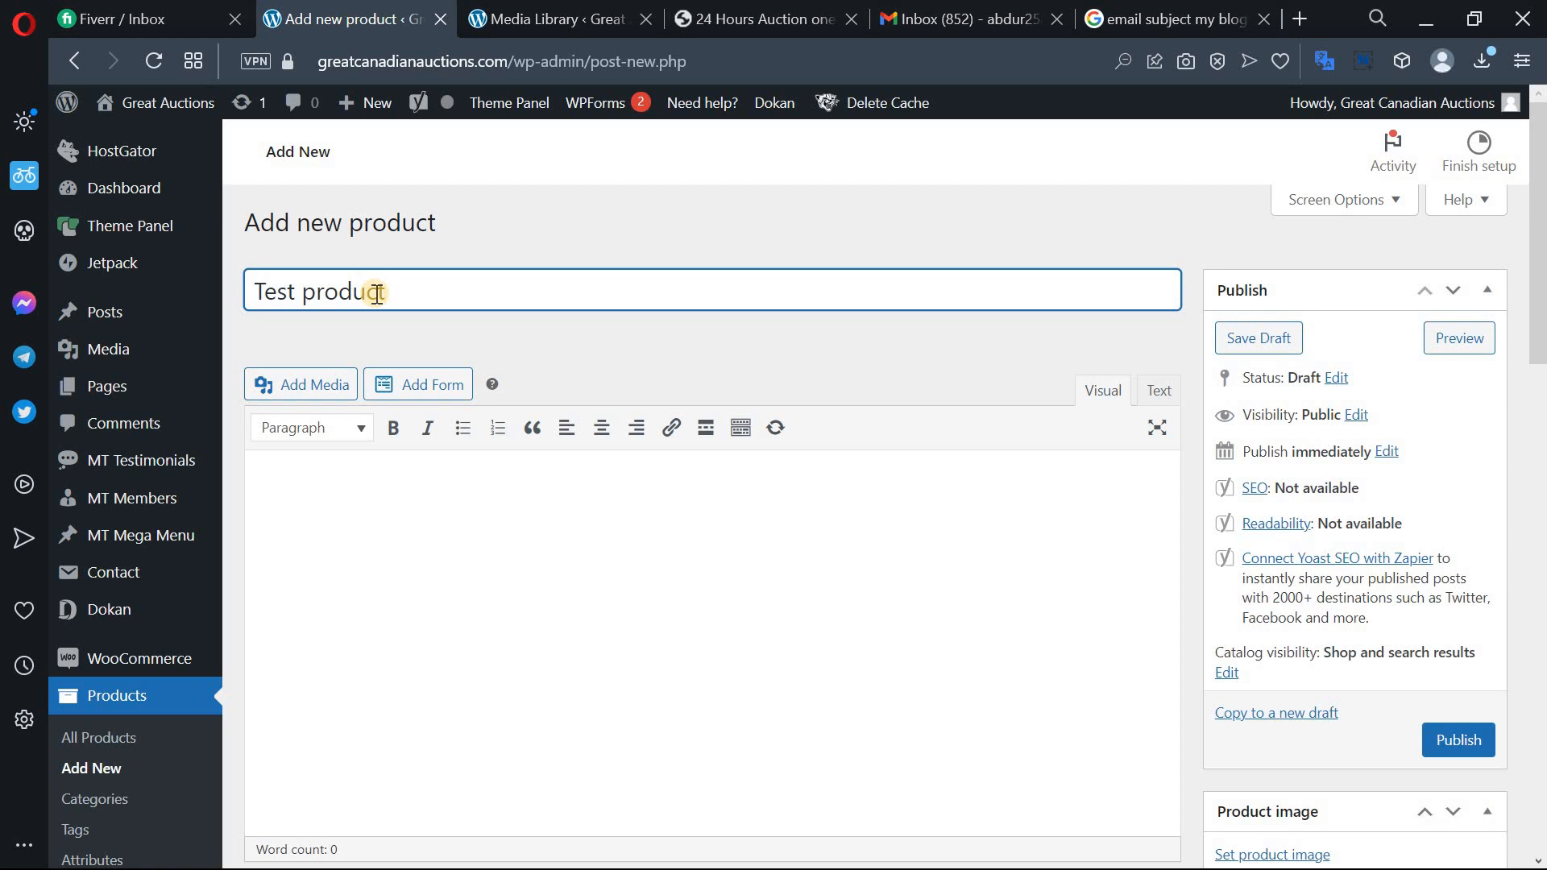
text( for this video)
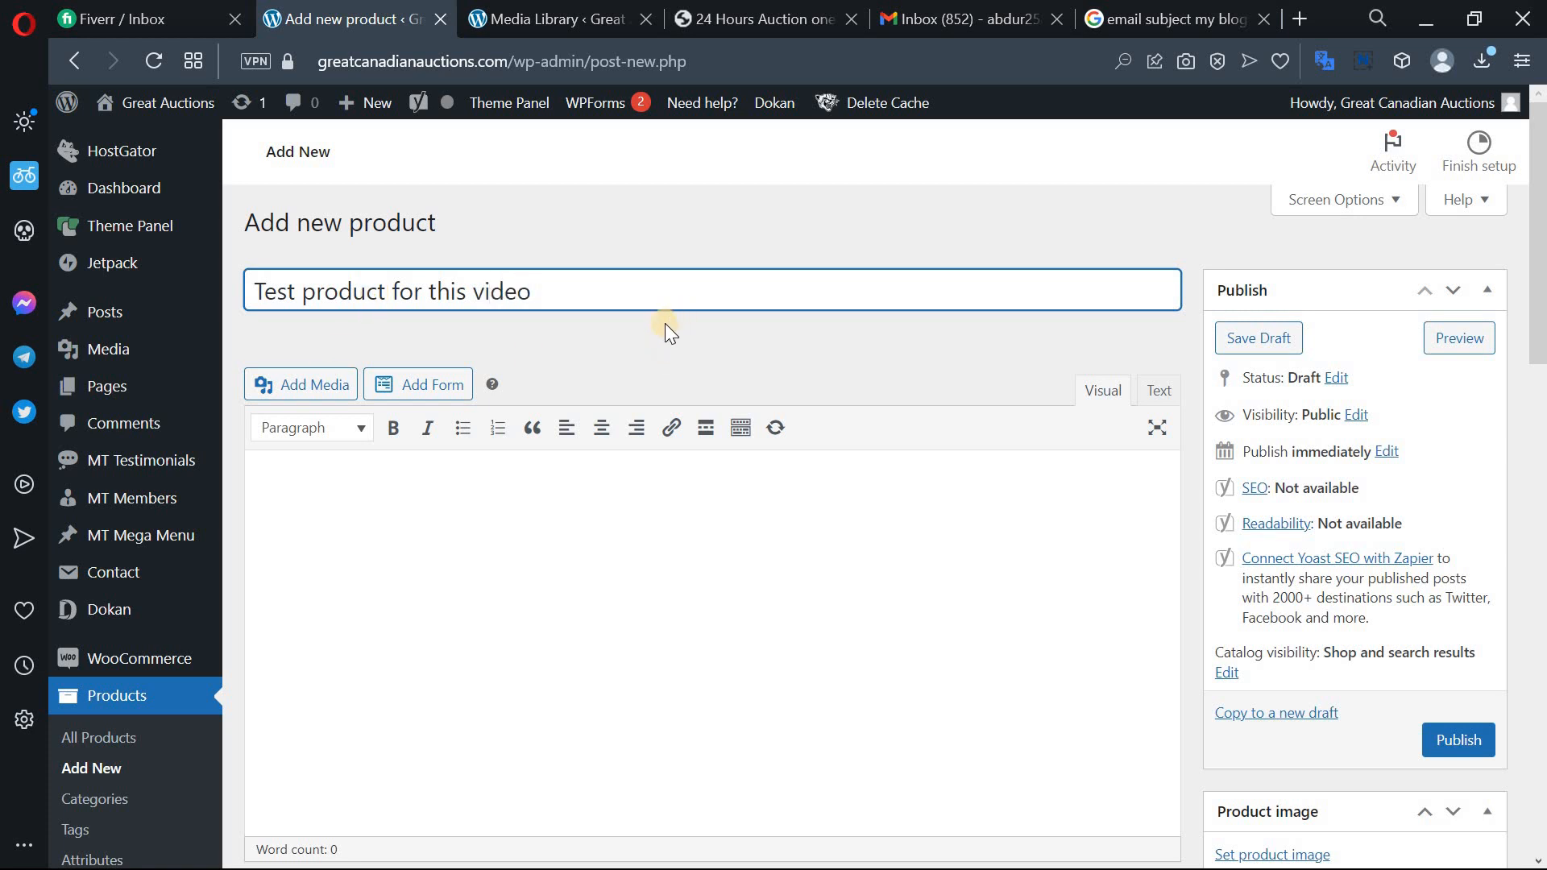
scroll(535, 404, down, 2)
scroll(556, 348, up, 2)
click(323, 514)
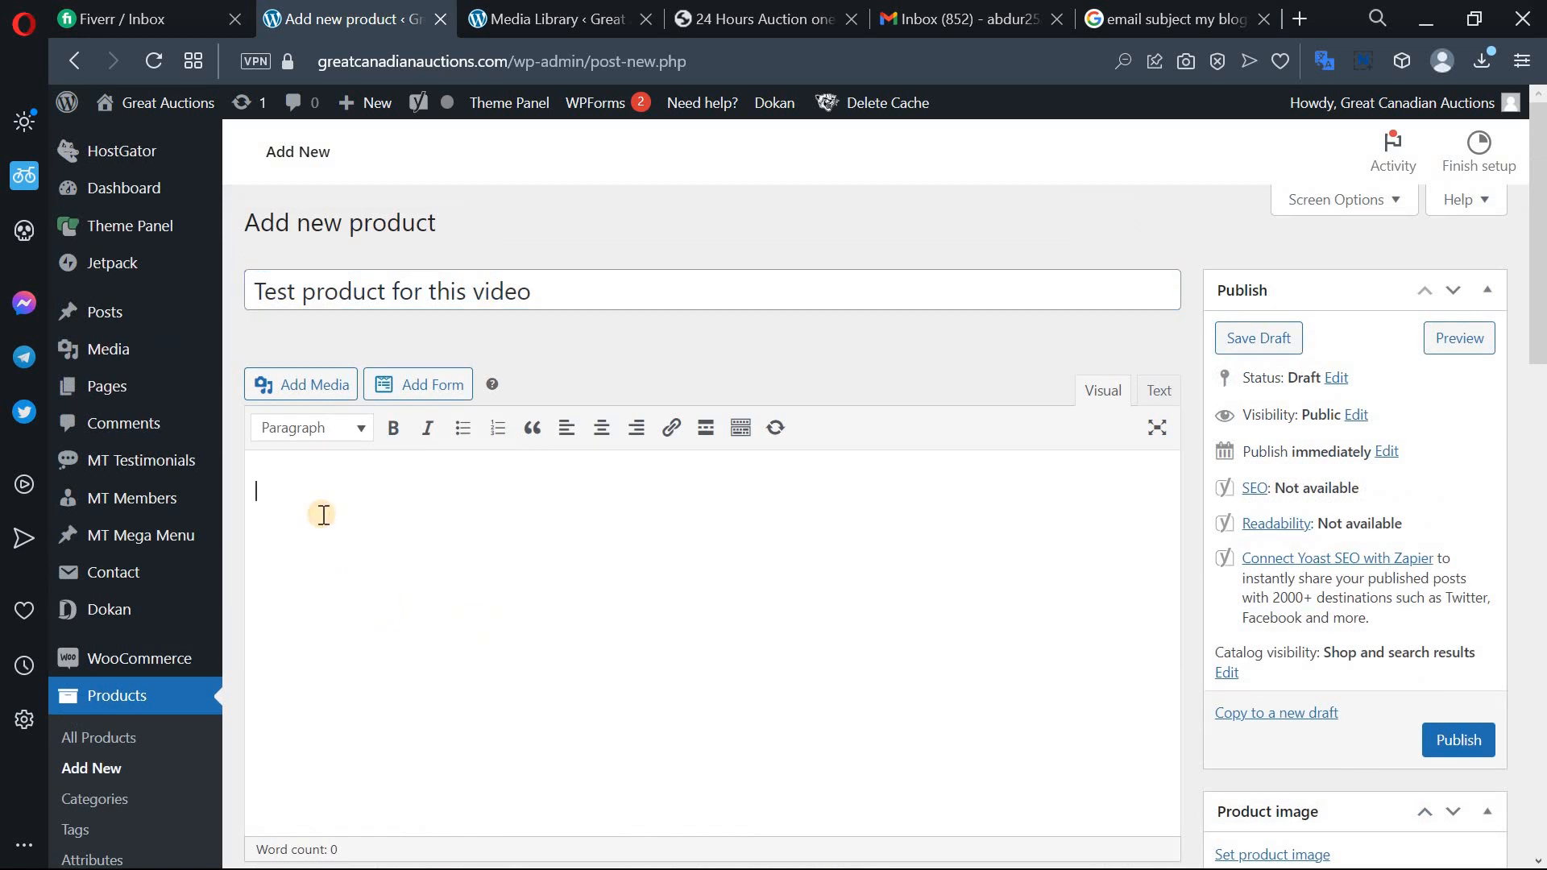
scroll(345, 414, down, 2)
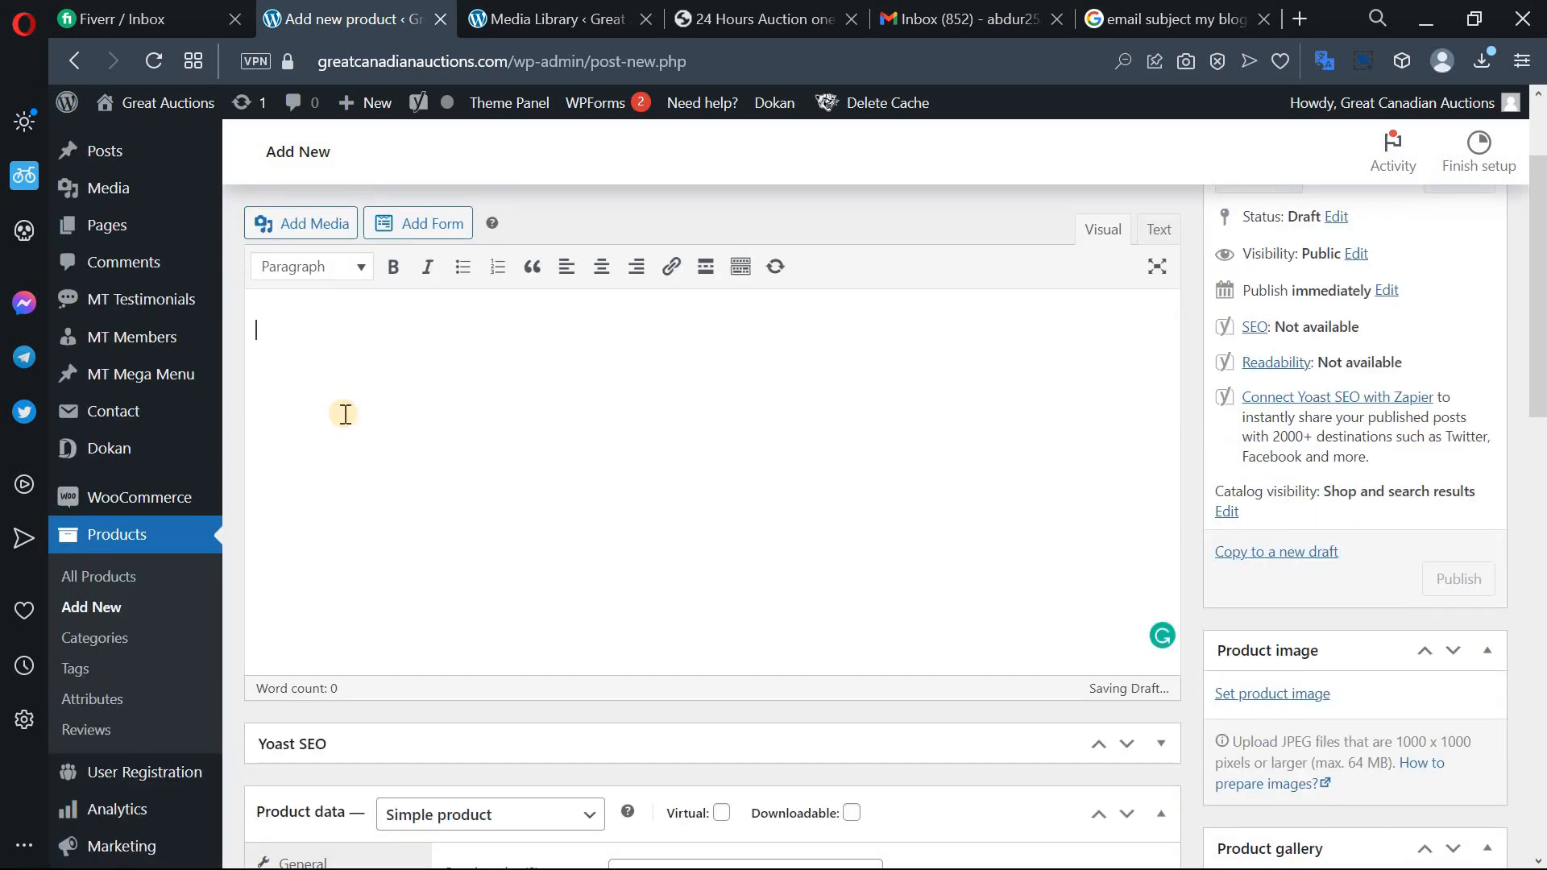
scroll(594, 276, up, 2)
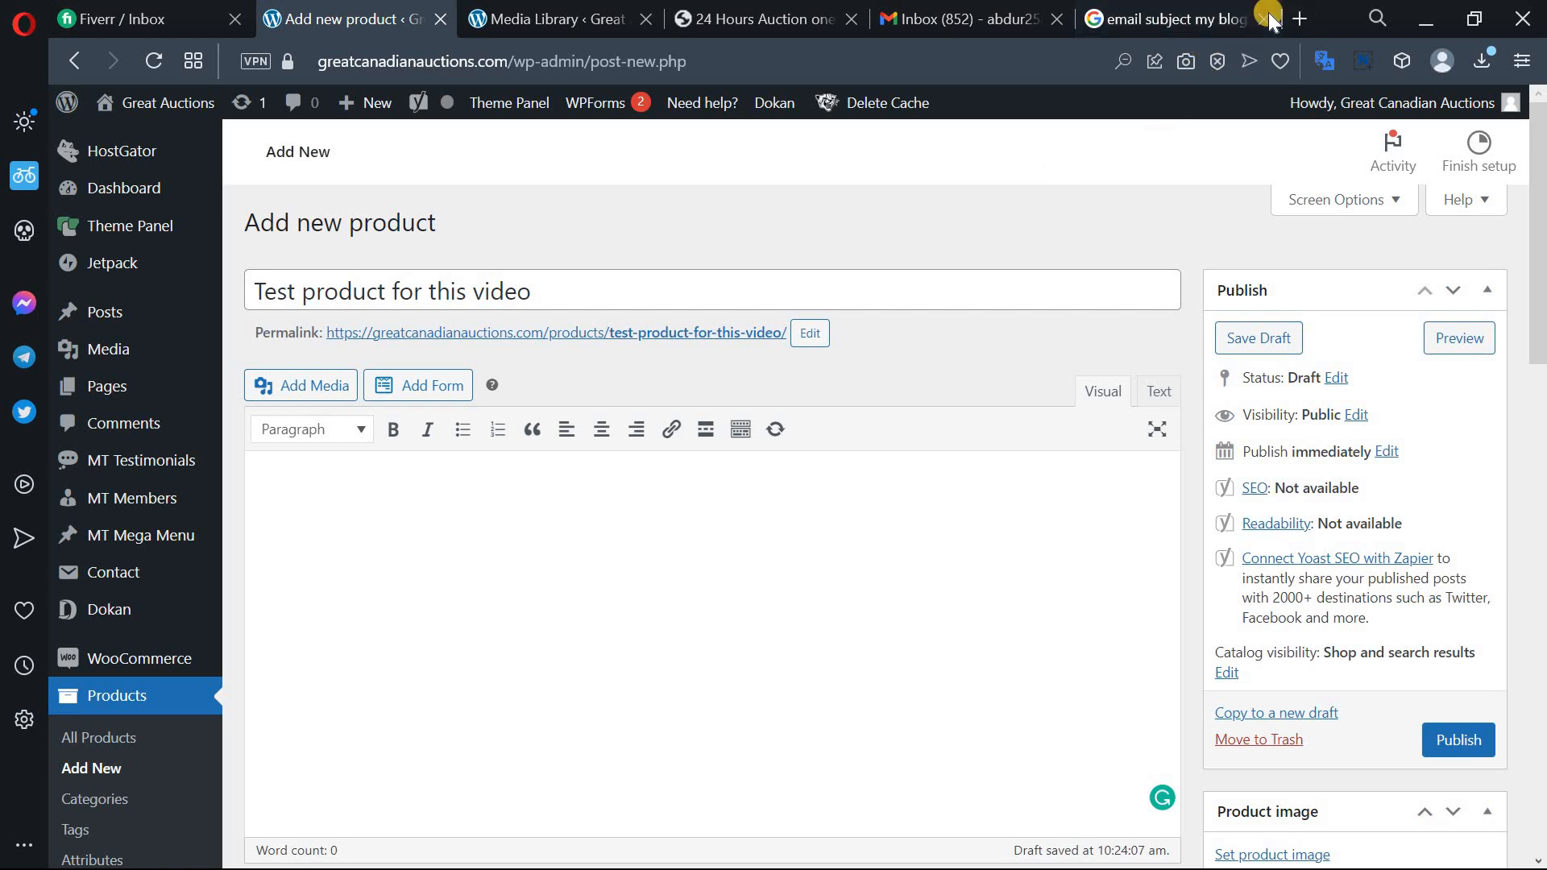
Copy the first Lorem Ipsum paragraph from lipsum.com in a new tab, then return to WordPress.
click(1299, 19)
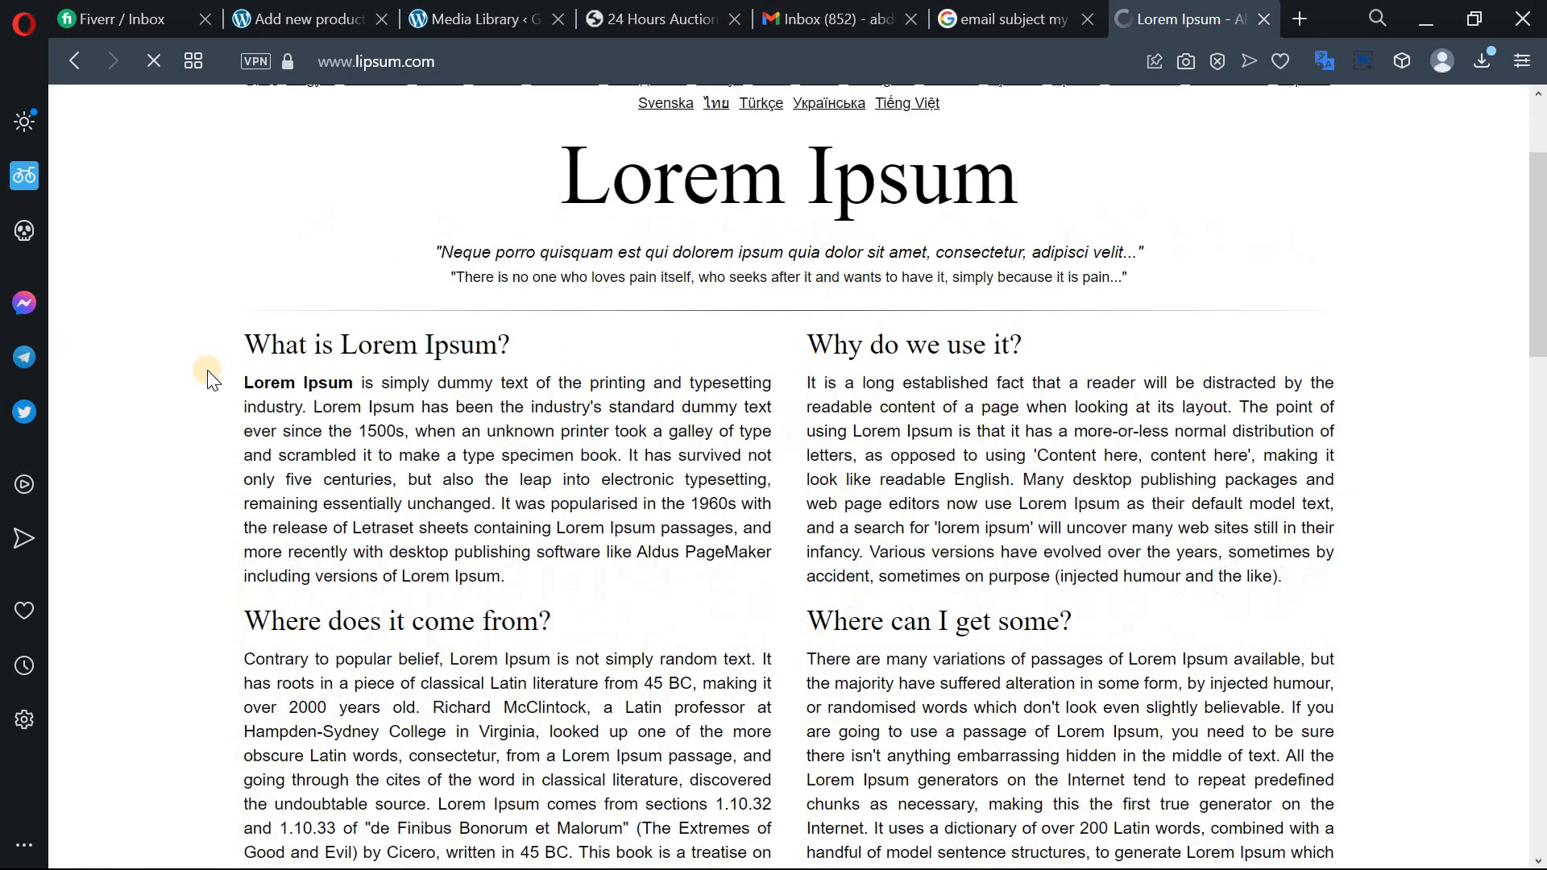
scroll(207, 371, down, 1)
click(698, 431)
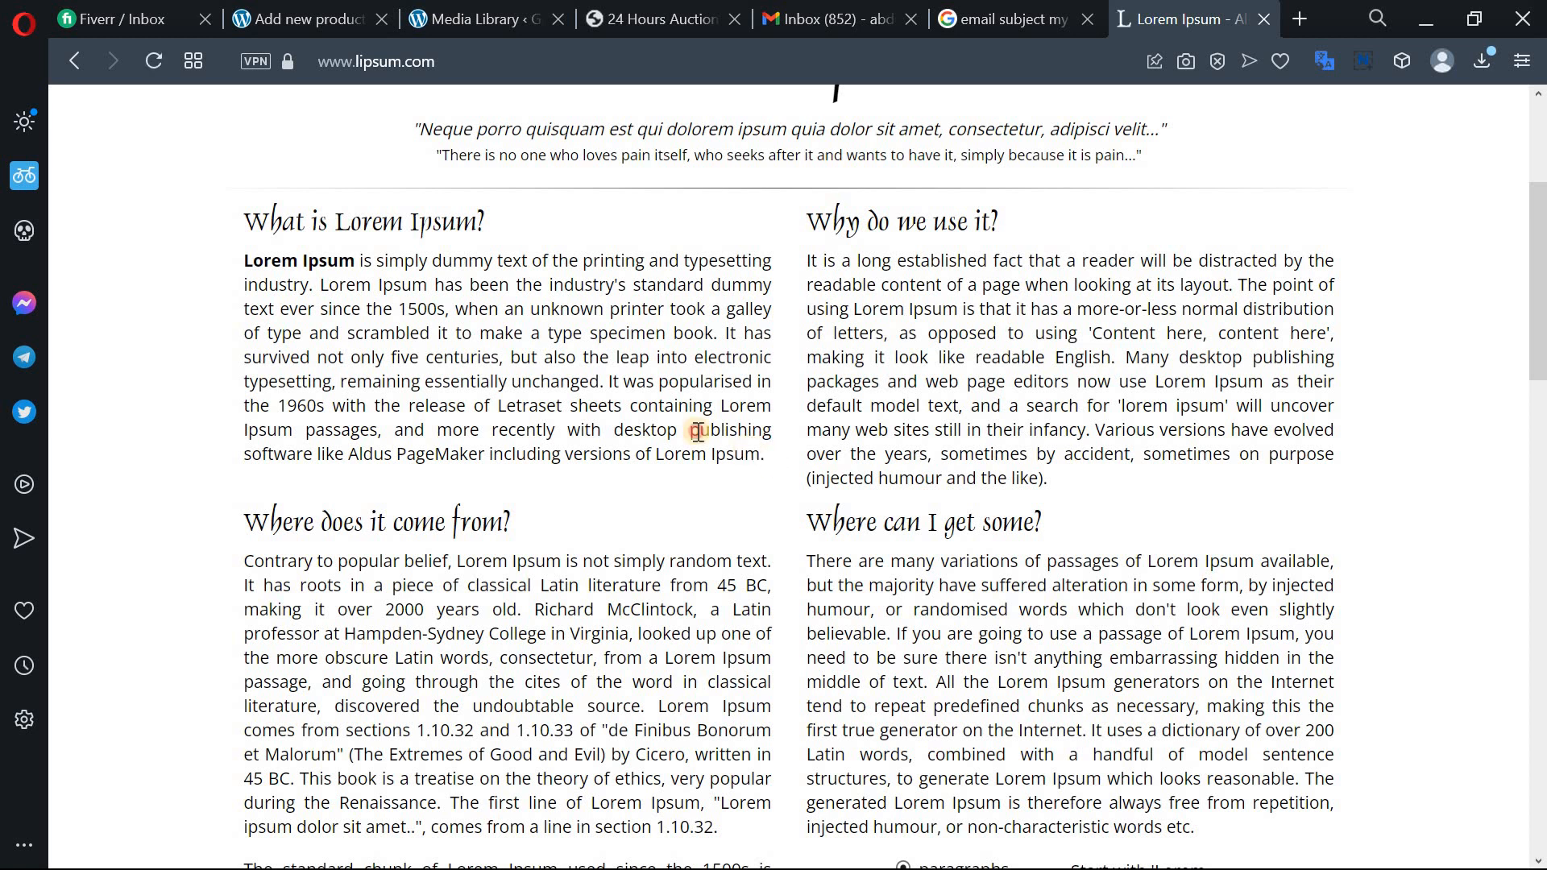
drag(697, 432, 245, 259)
key(ctrl+c)
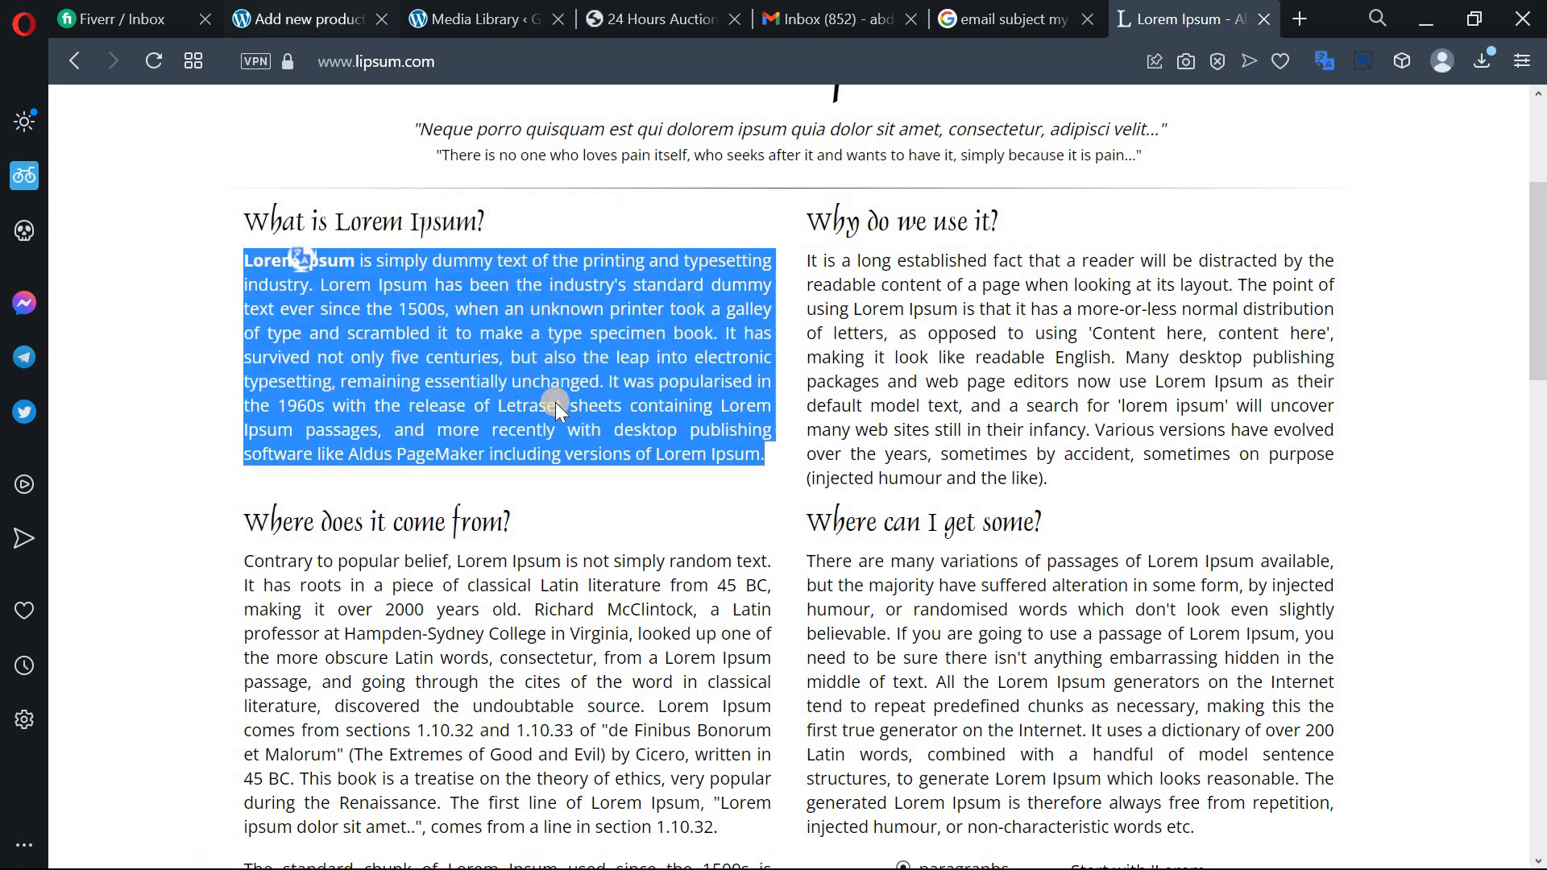
key(ctrl+Tab)
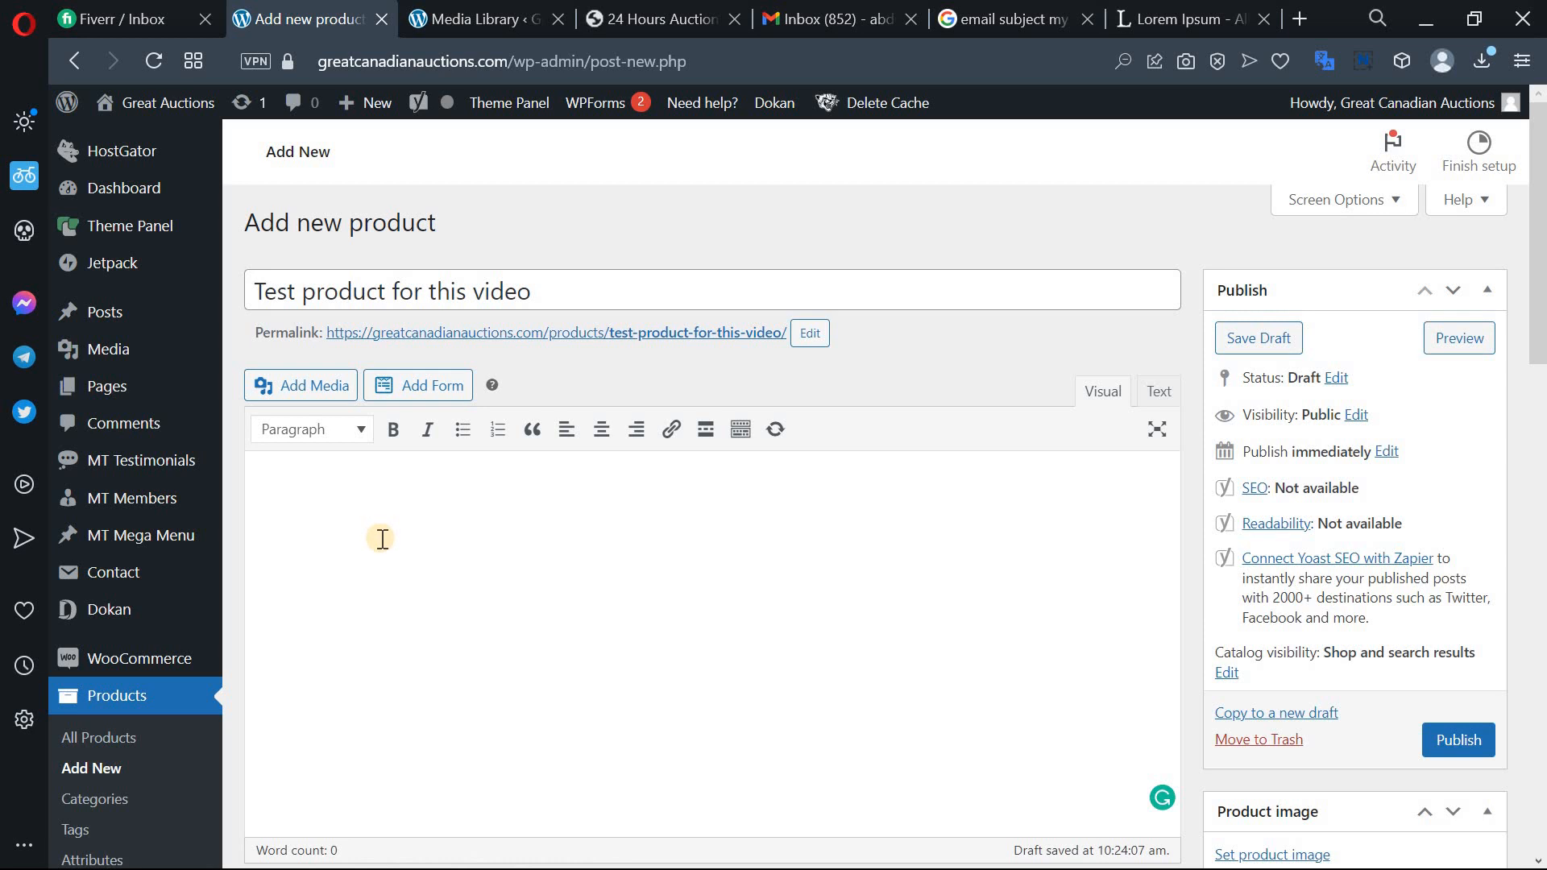
Paste the Lorem Ipsum paragraph into the description, leaving it as plain unnumbered text.
key(ctrl+v)
scroll(311, 290, down, 2)
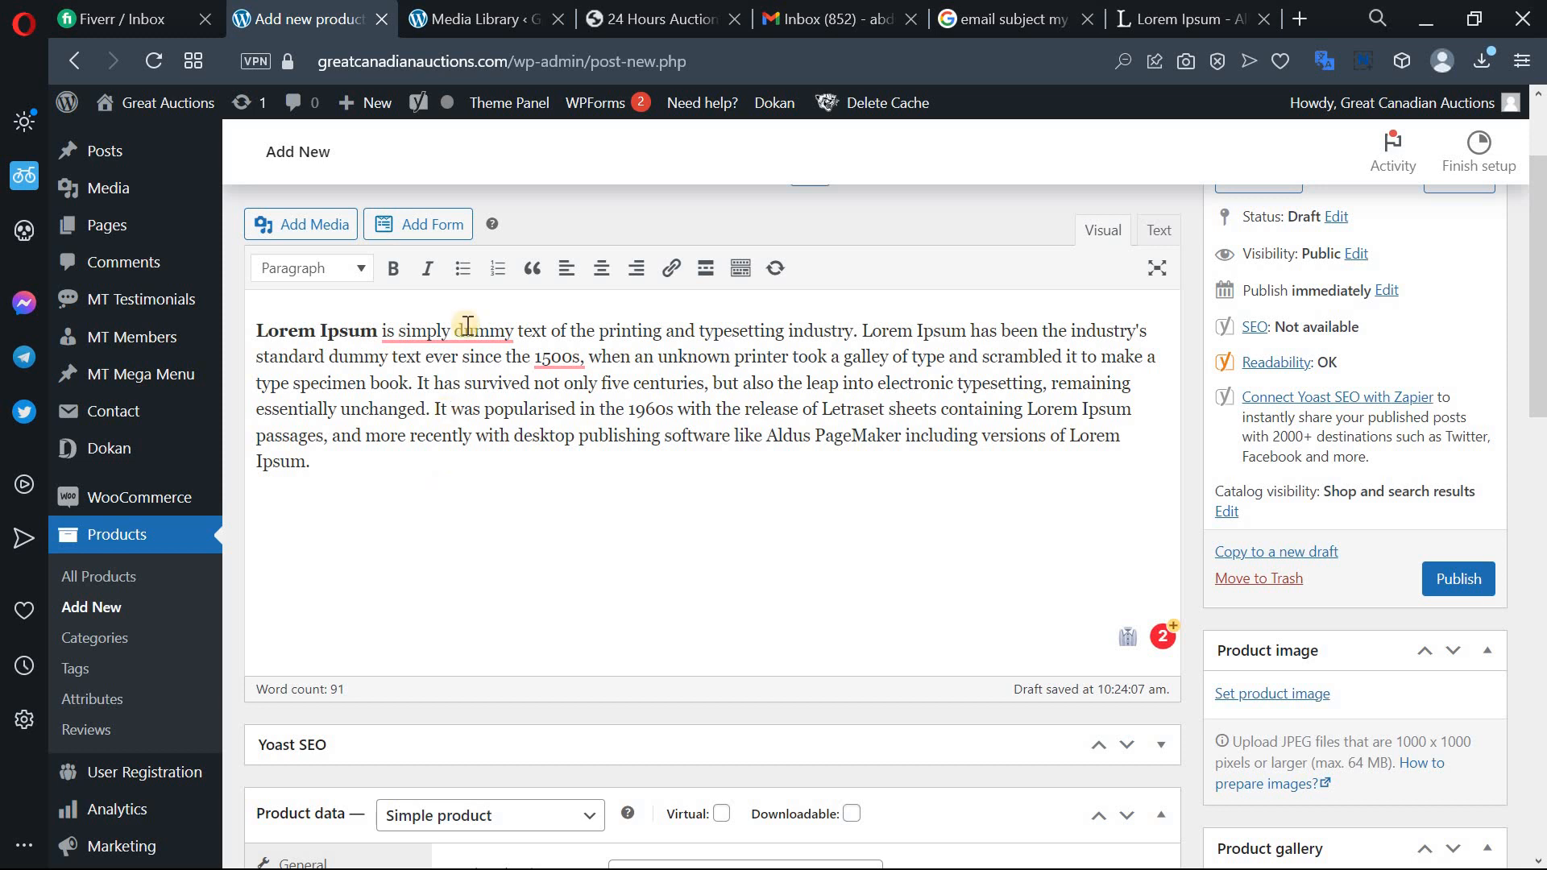
click(498, 269)
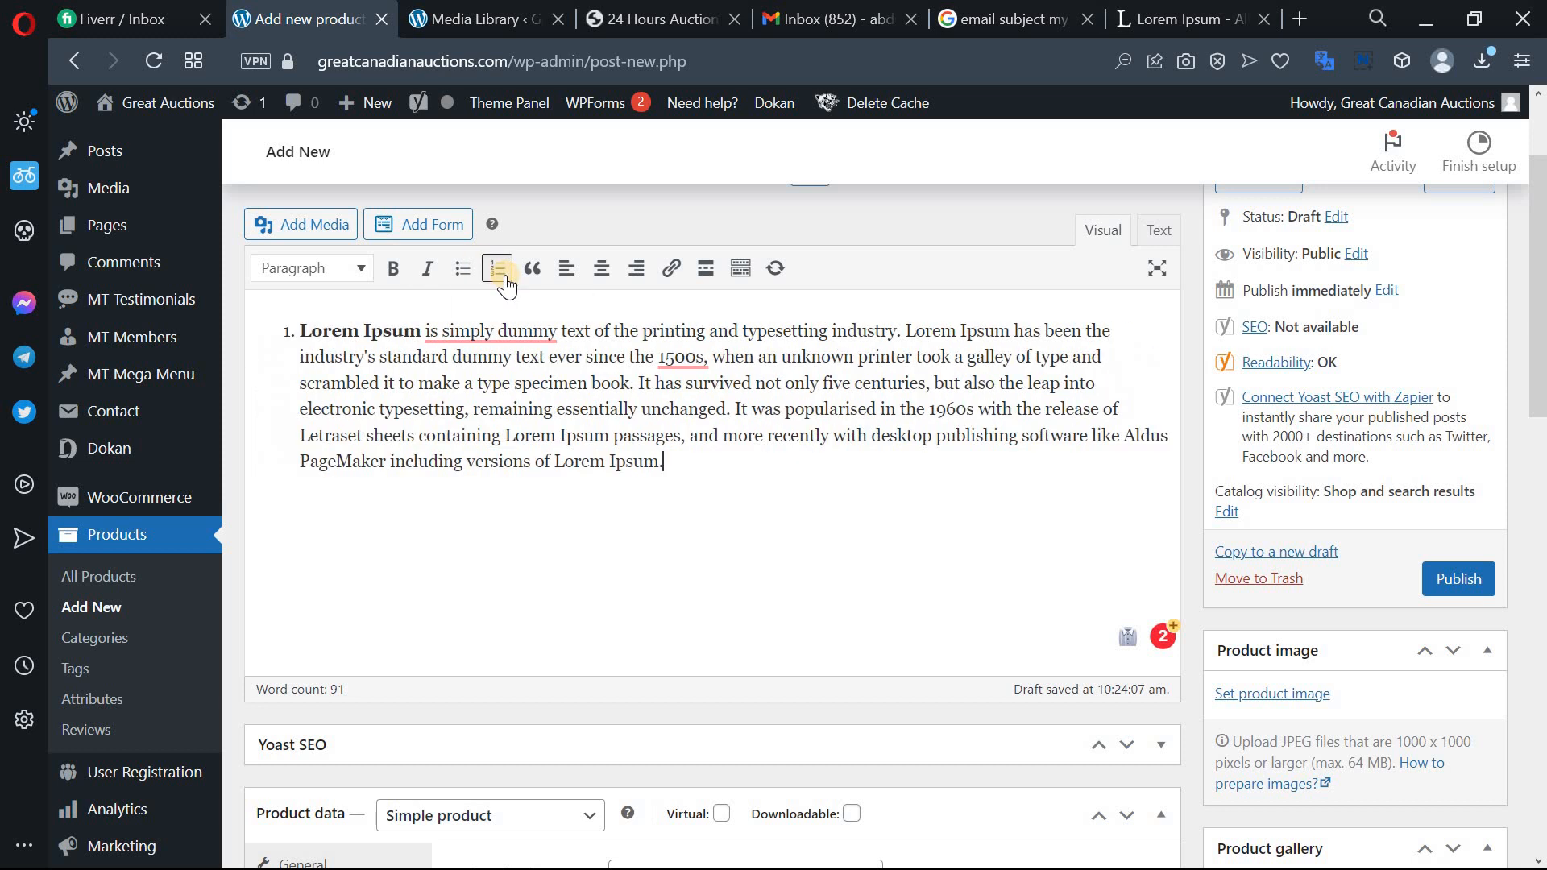
click(498, 268)
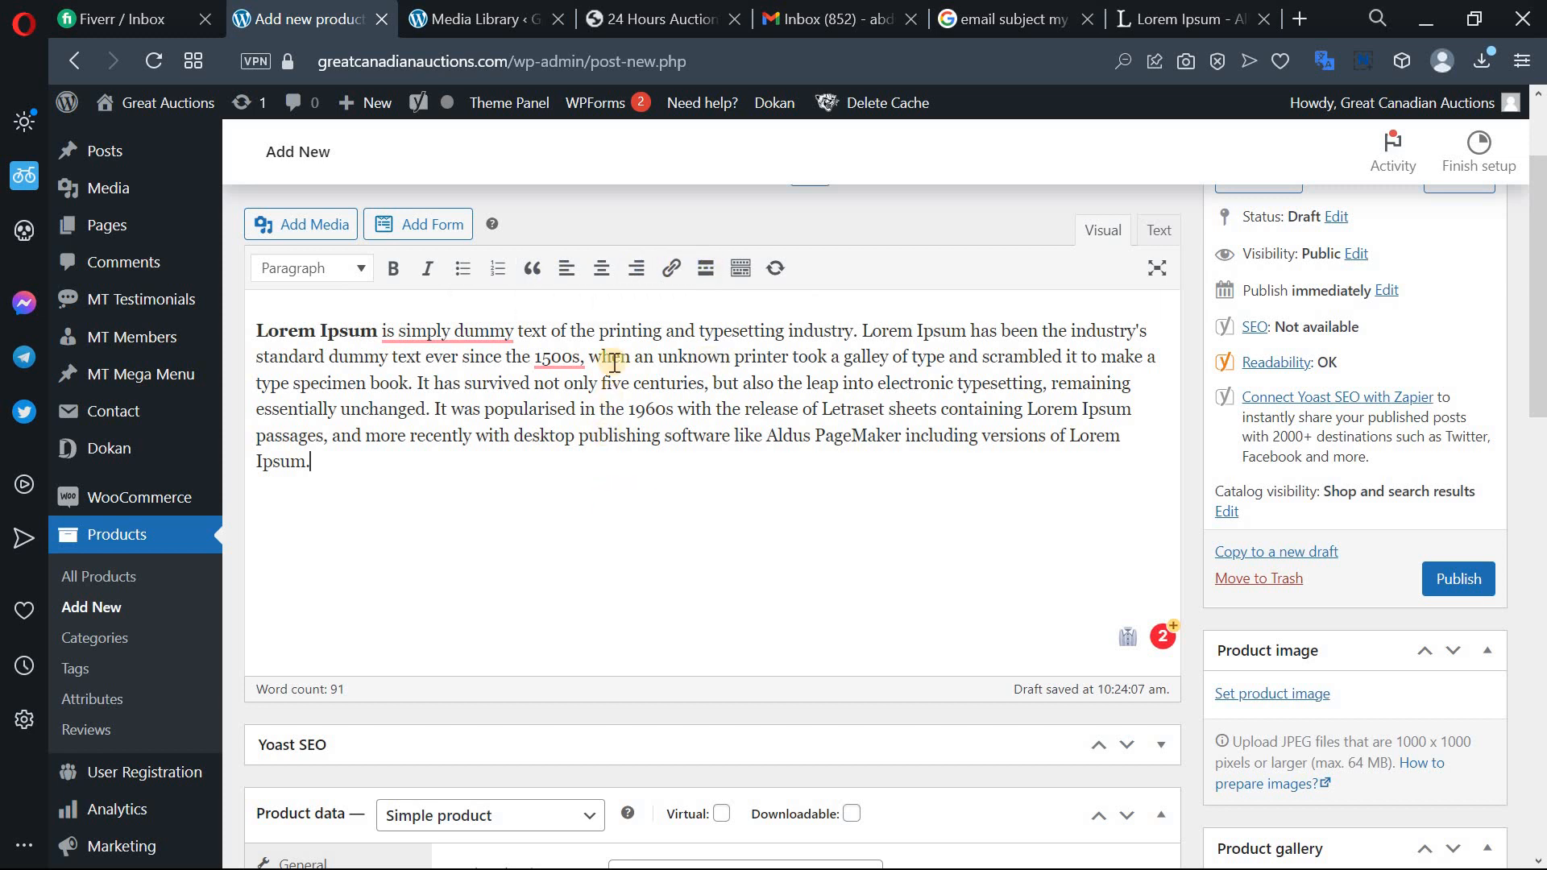
middle_click(663, 439)
scroll(663, 439, down, 4)
scroll(665, 598, down, 2)
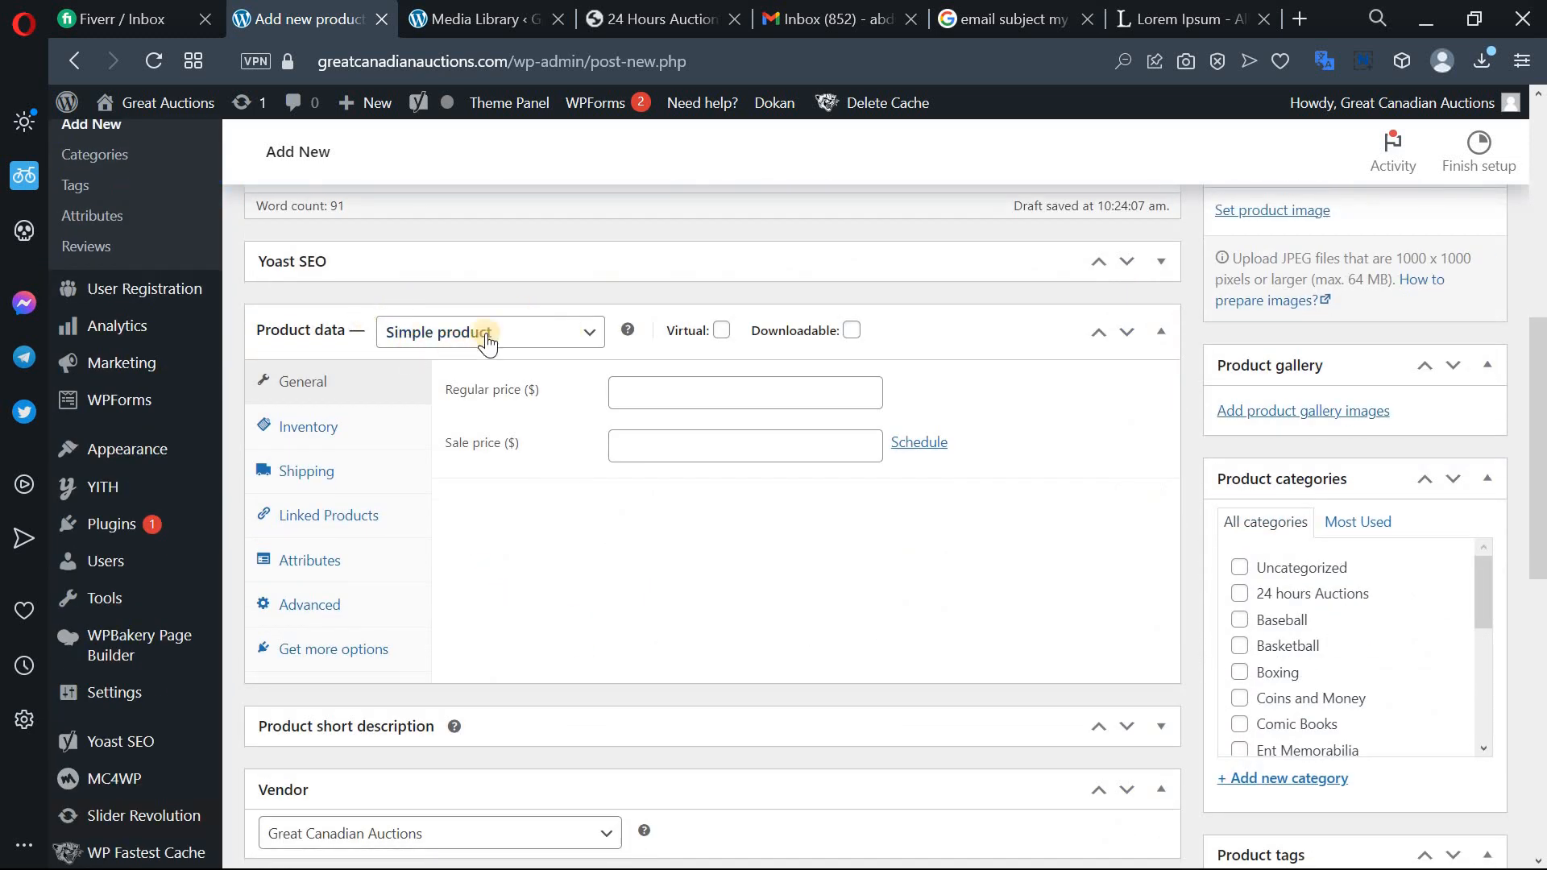
Set the product type to Auction and keep the auction type as Normal.
click(594, 338)
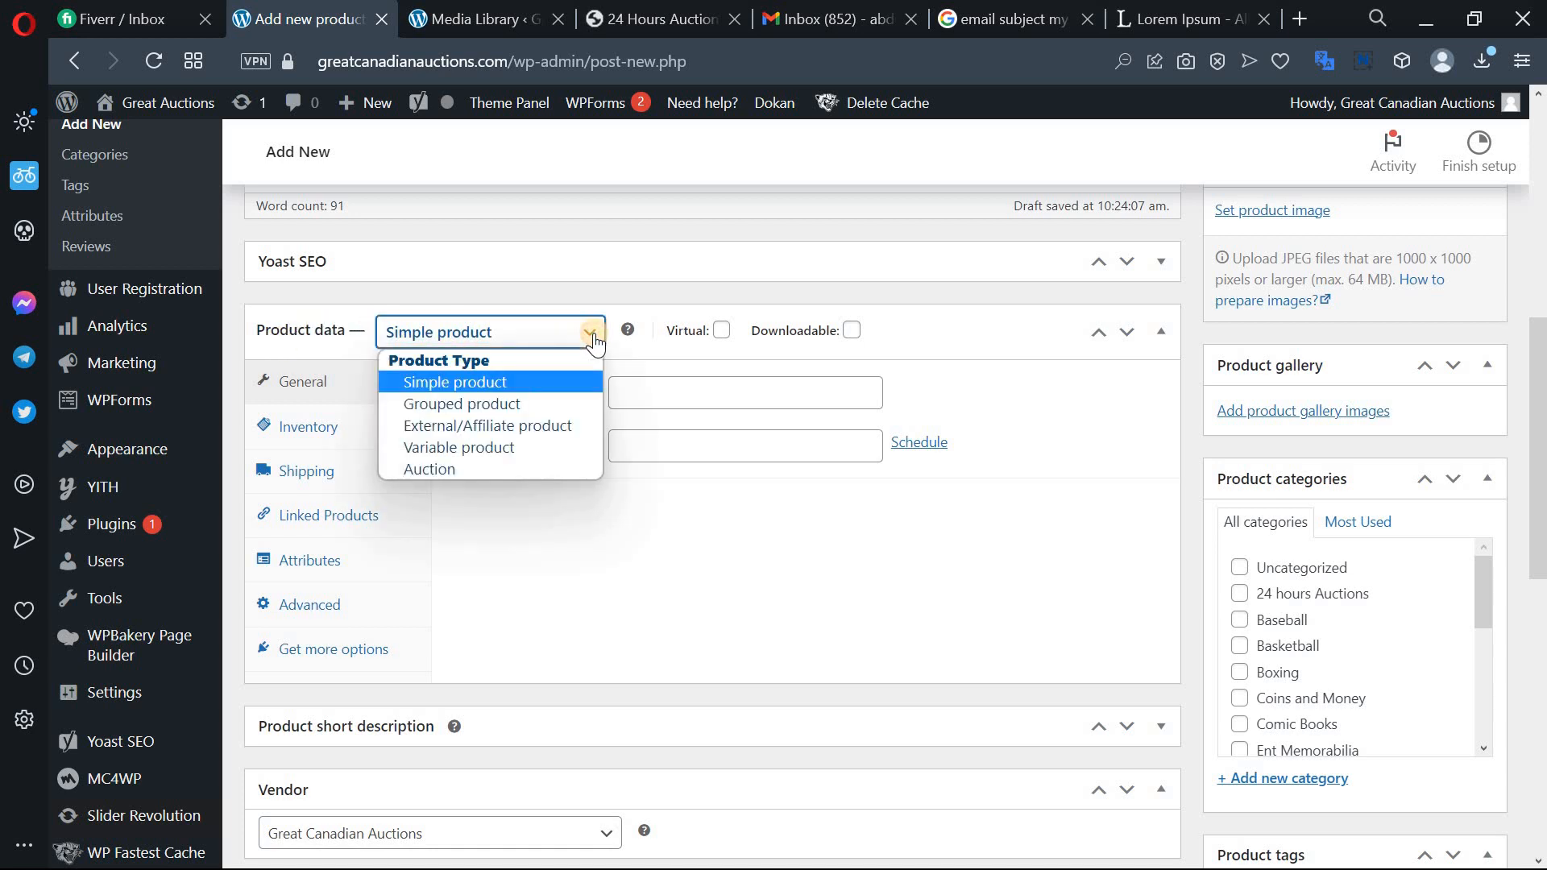
click(430, 469)
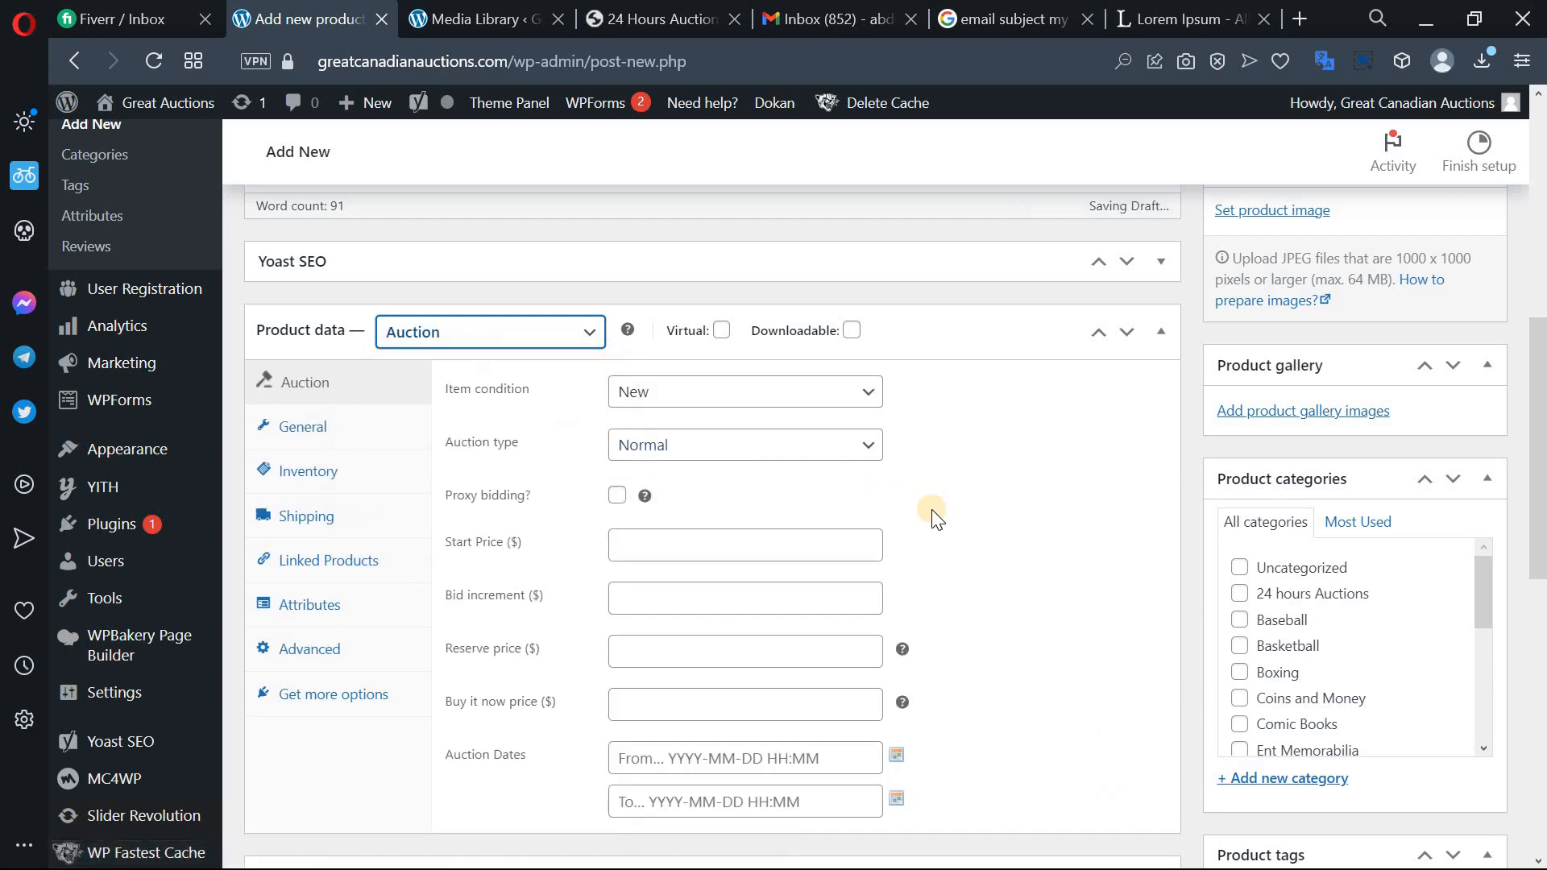
scroll(570, 536, down, 2)
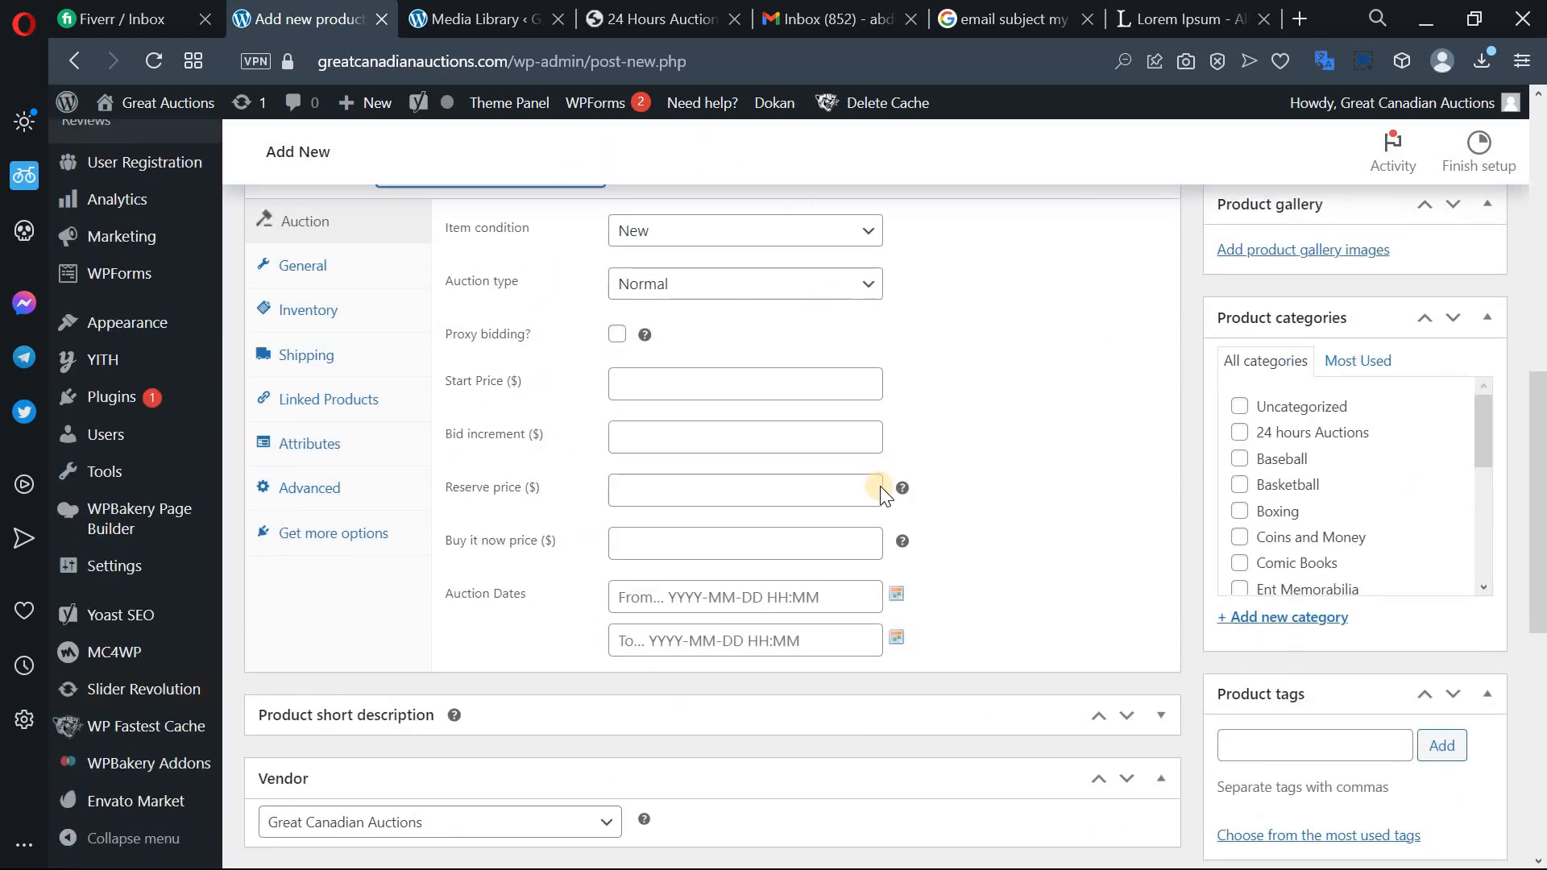
scroll(880, 488, up, 2)
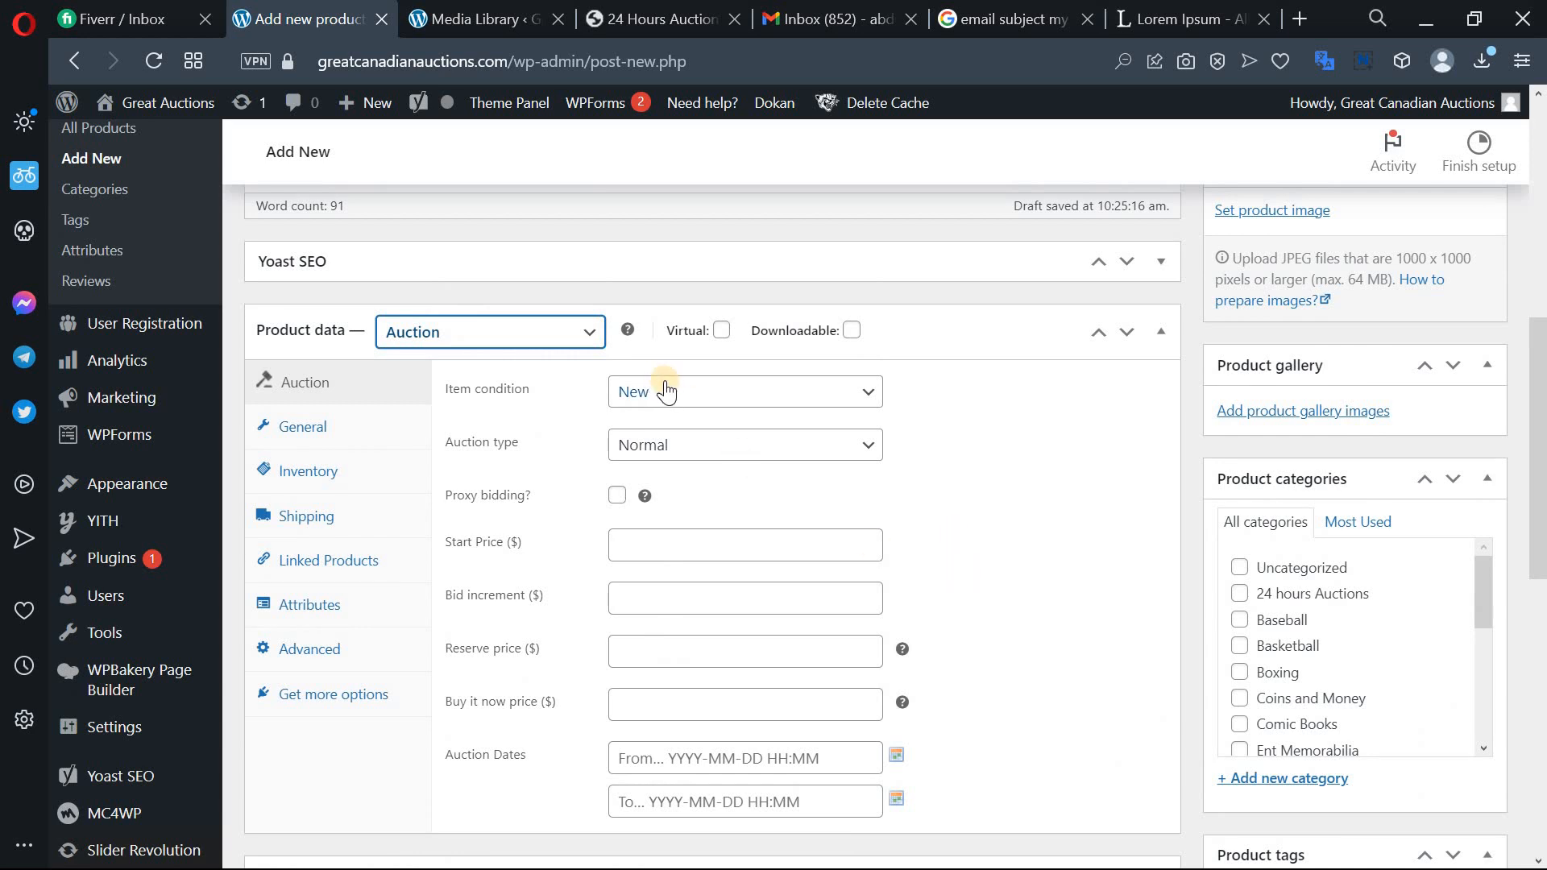
click(754, 453)
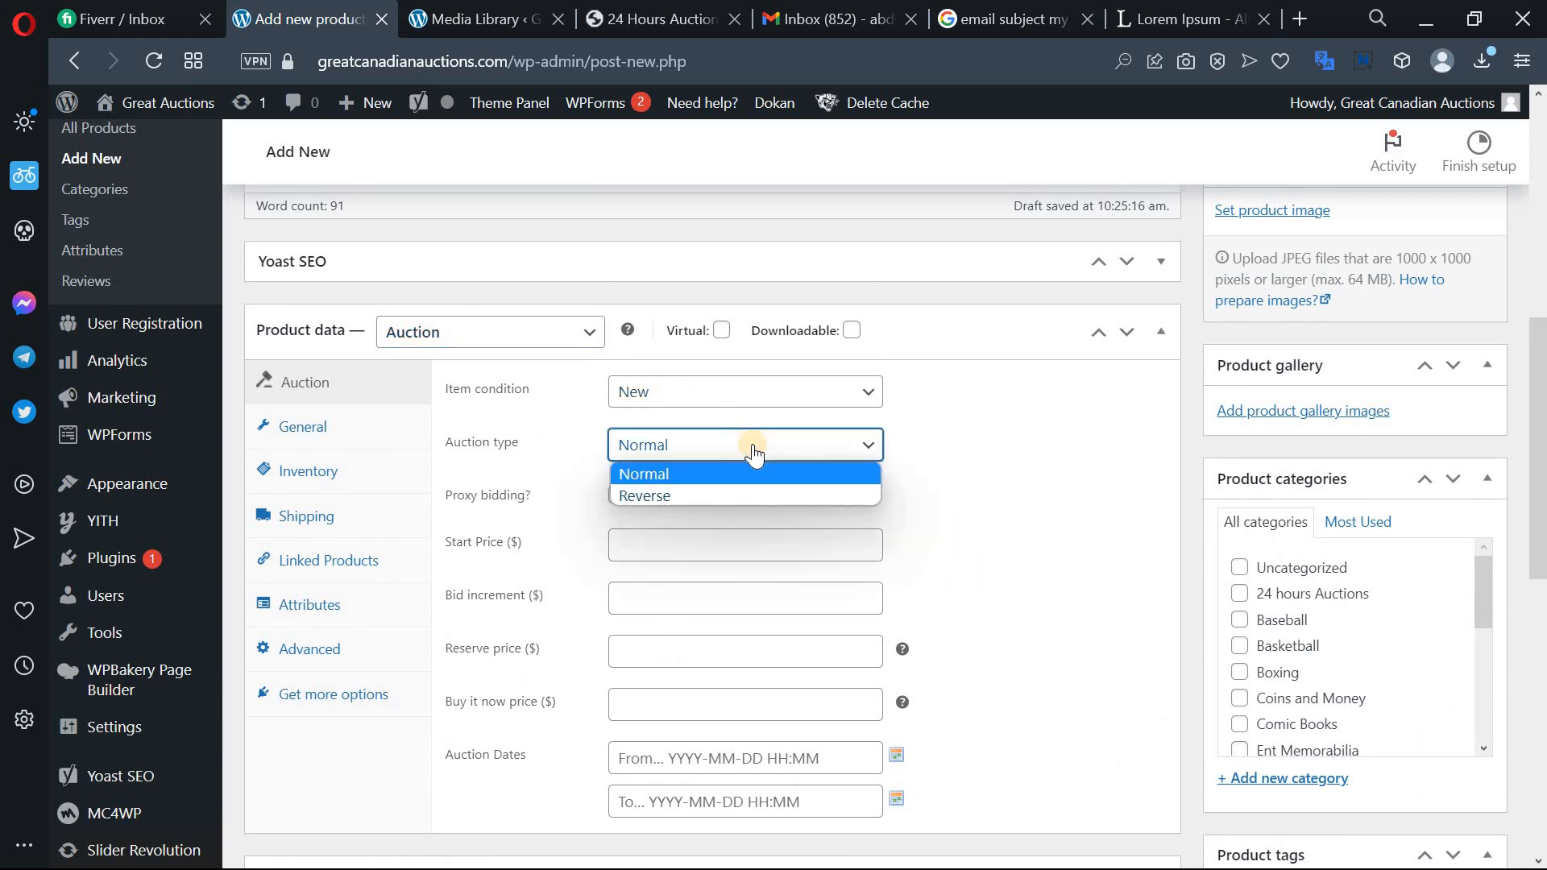
click(788, 493)
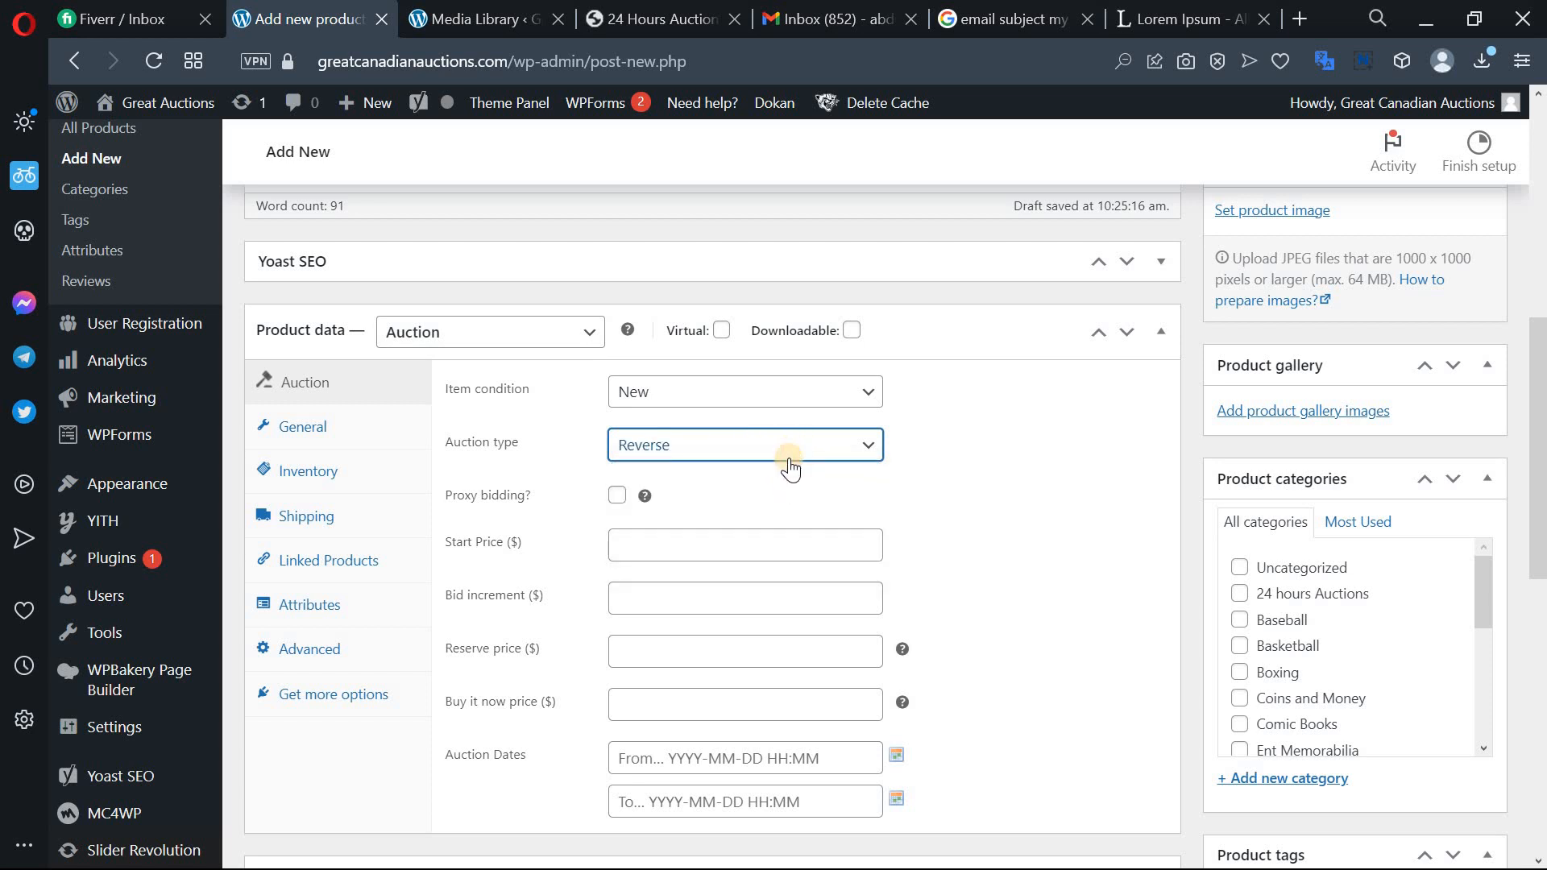
click(790, 469)
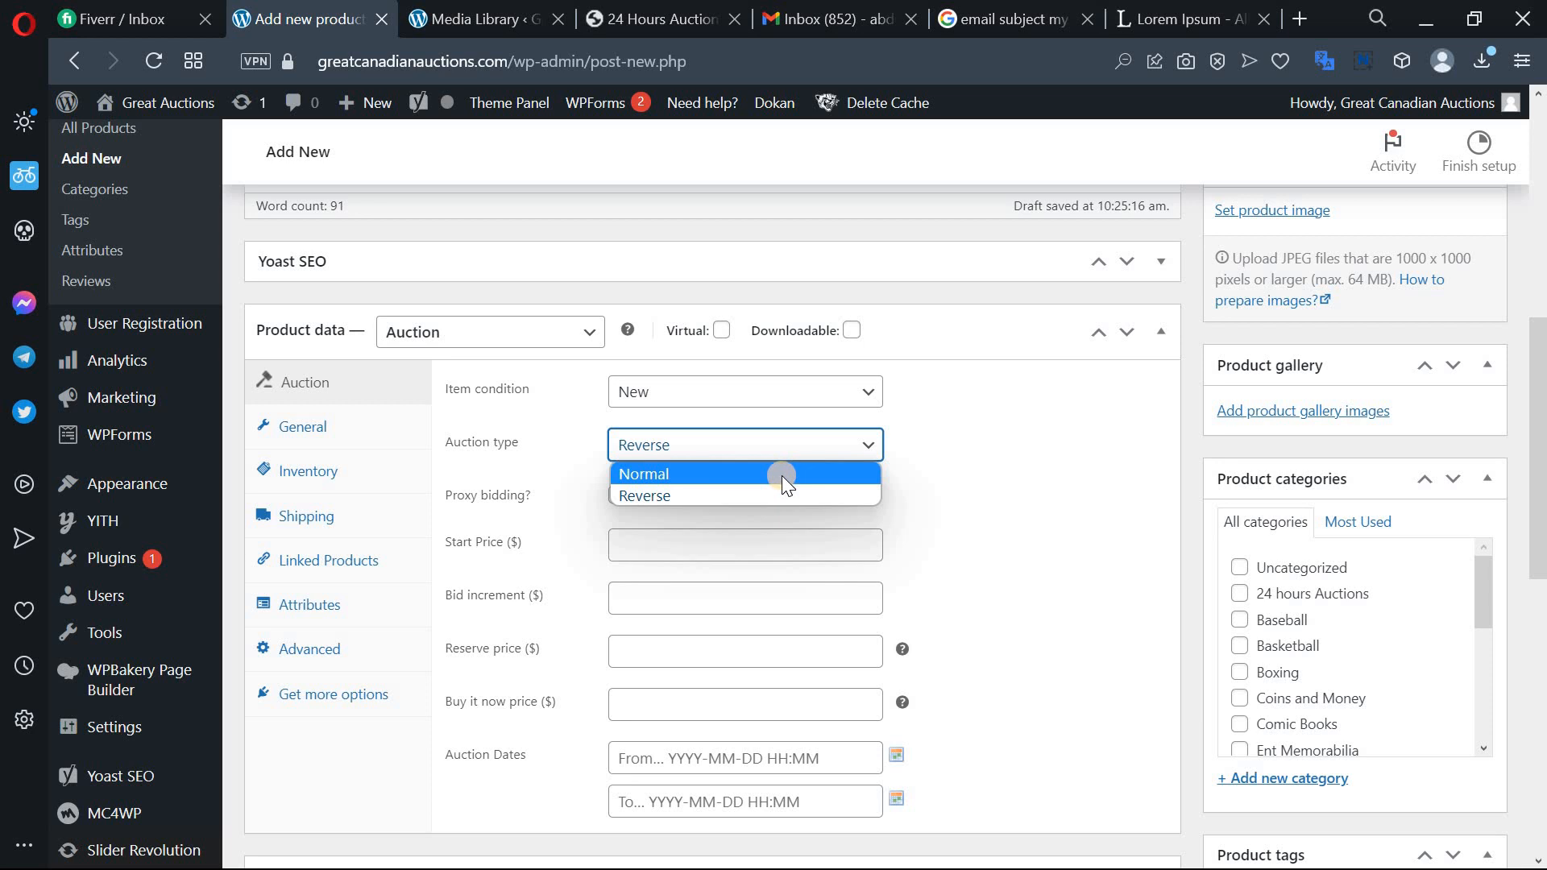
click(877, 477)
scroll(895, 481, down, 2)
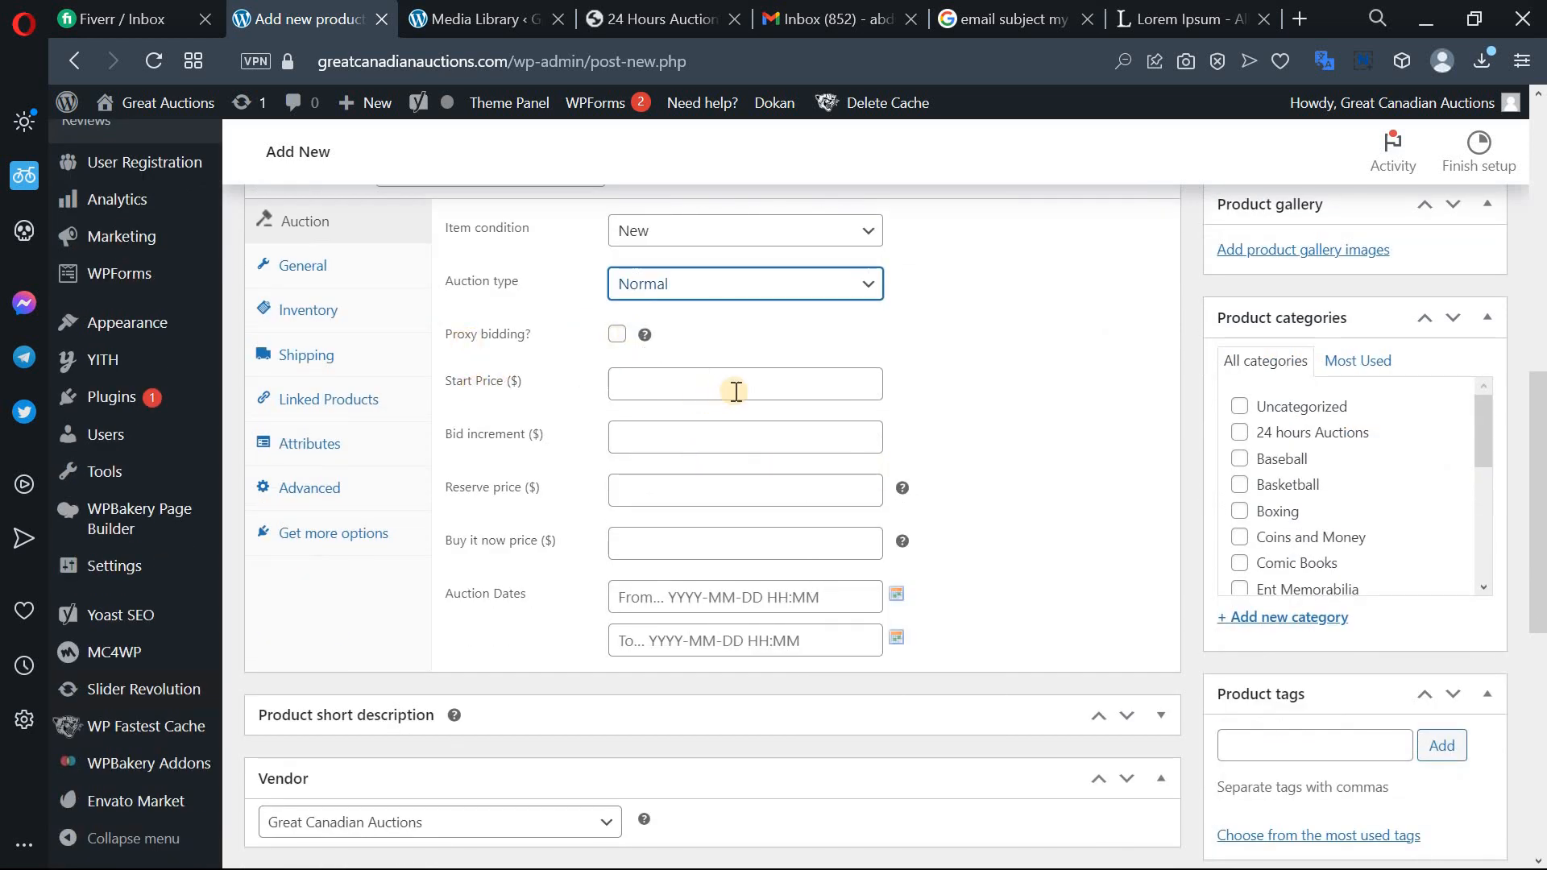
Enter 1 as both the auction Start Price and the Bid increment.
click(736, 391)
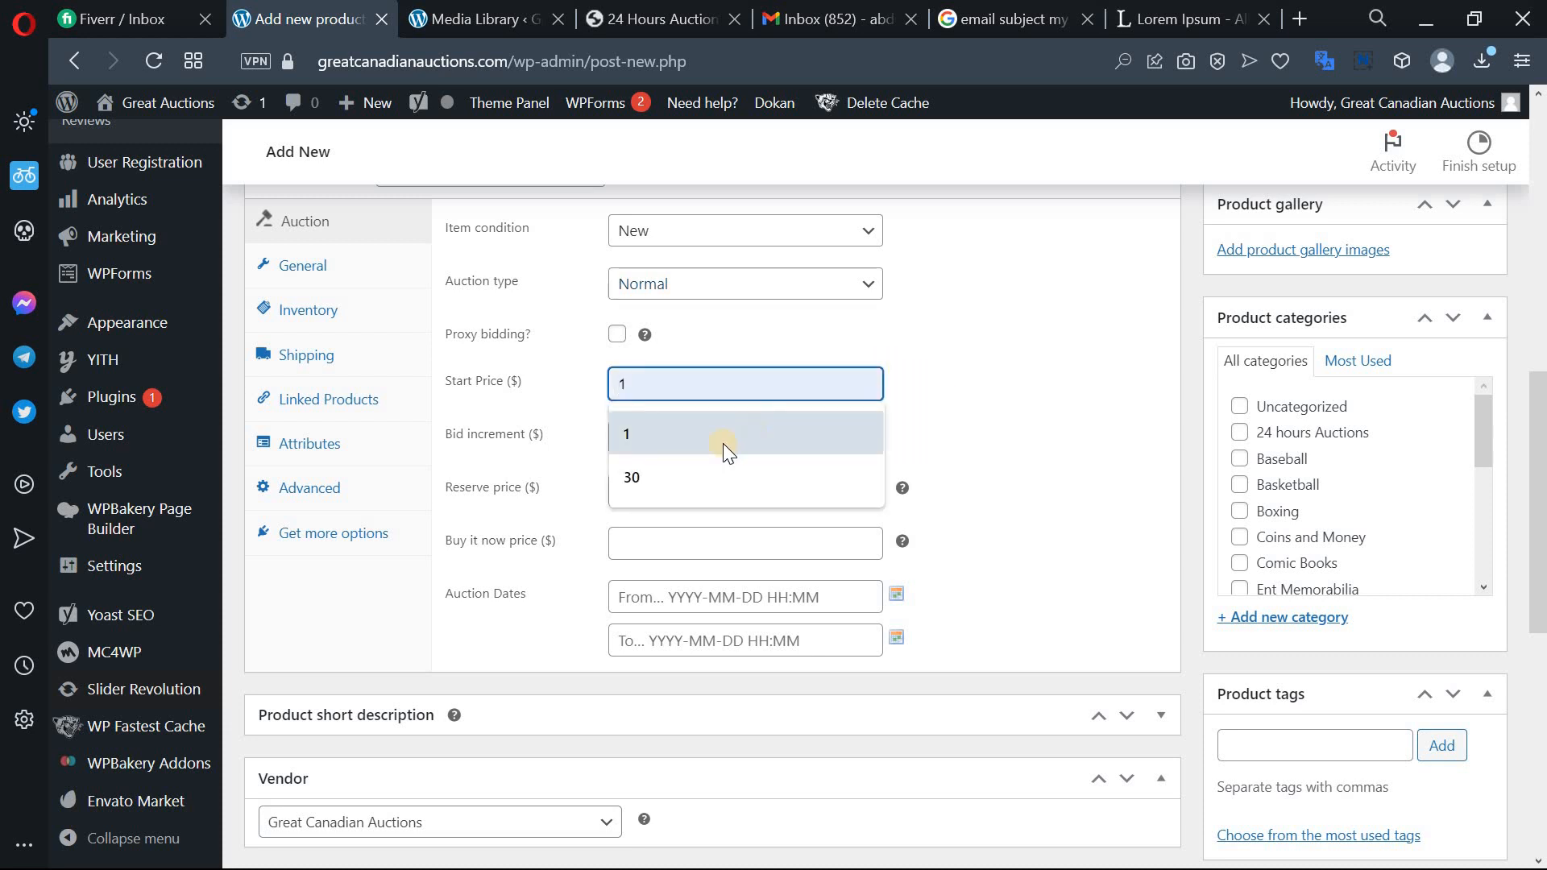
click(703, 446)
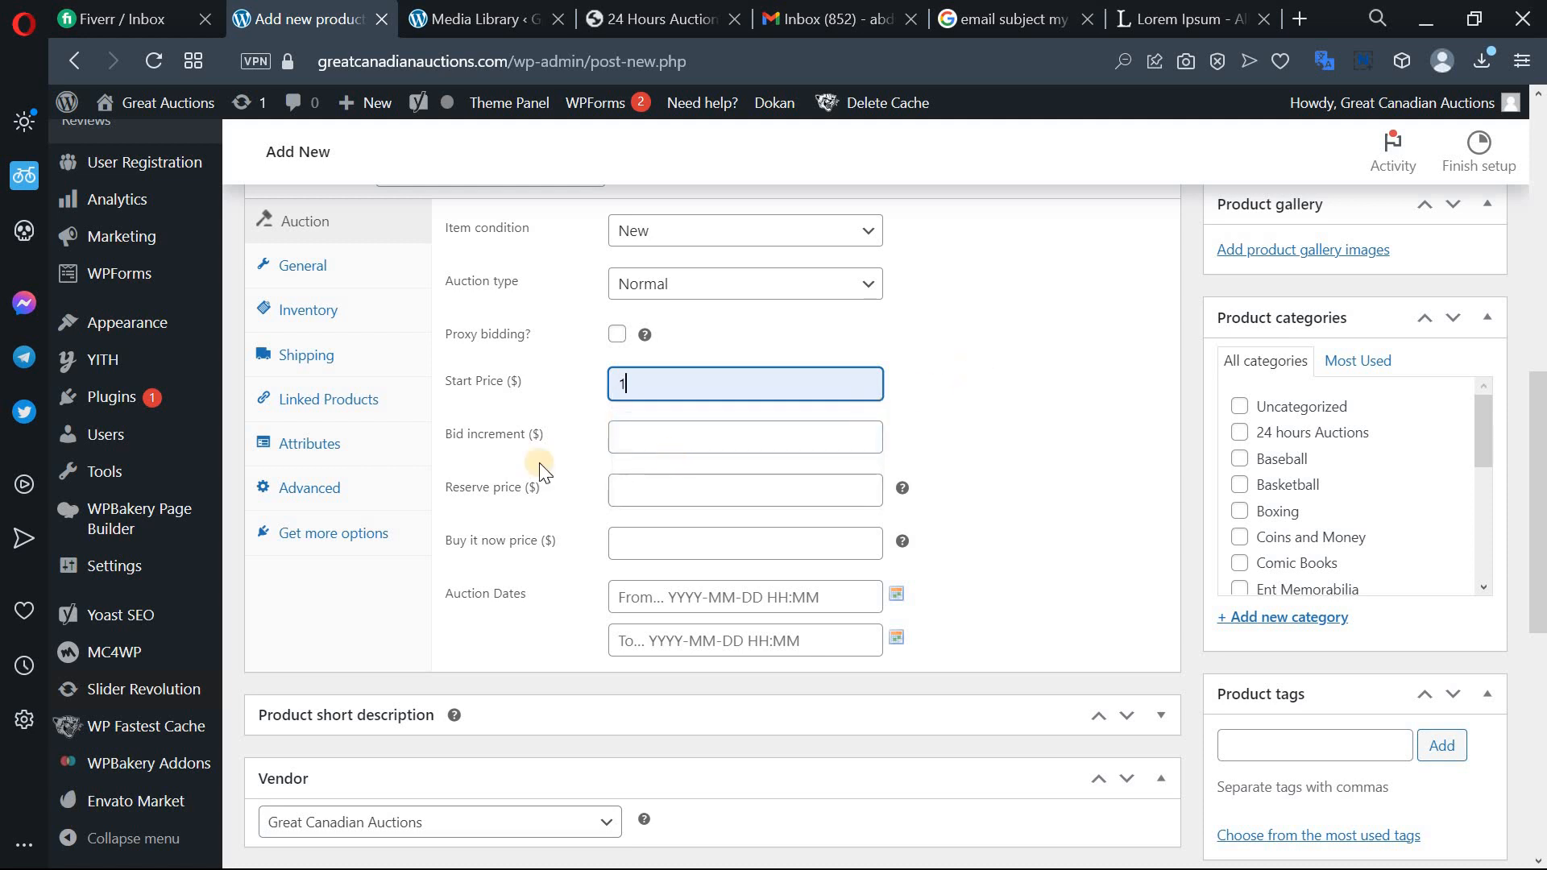
click(695, 441)
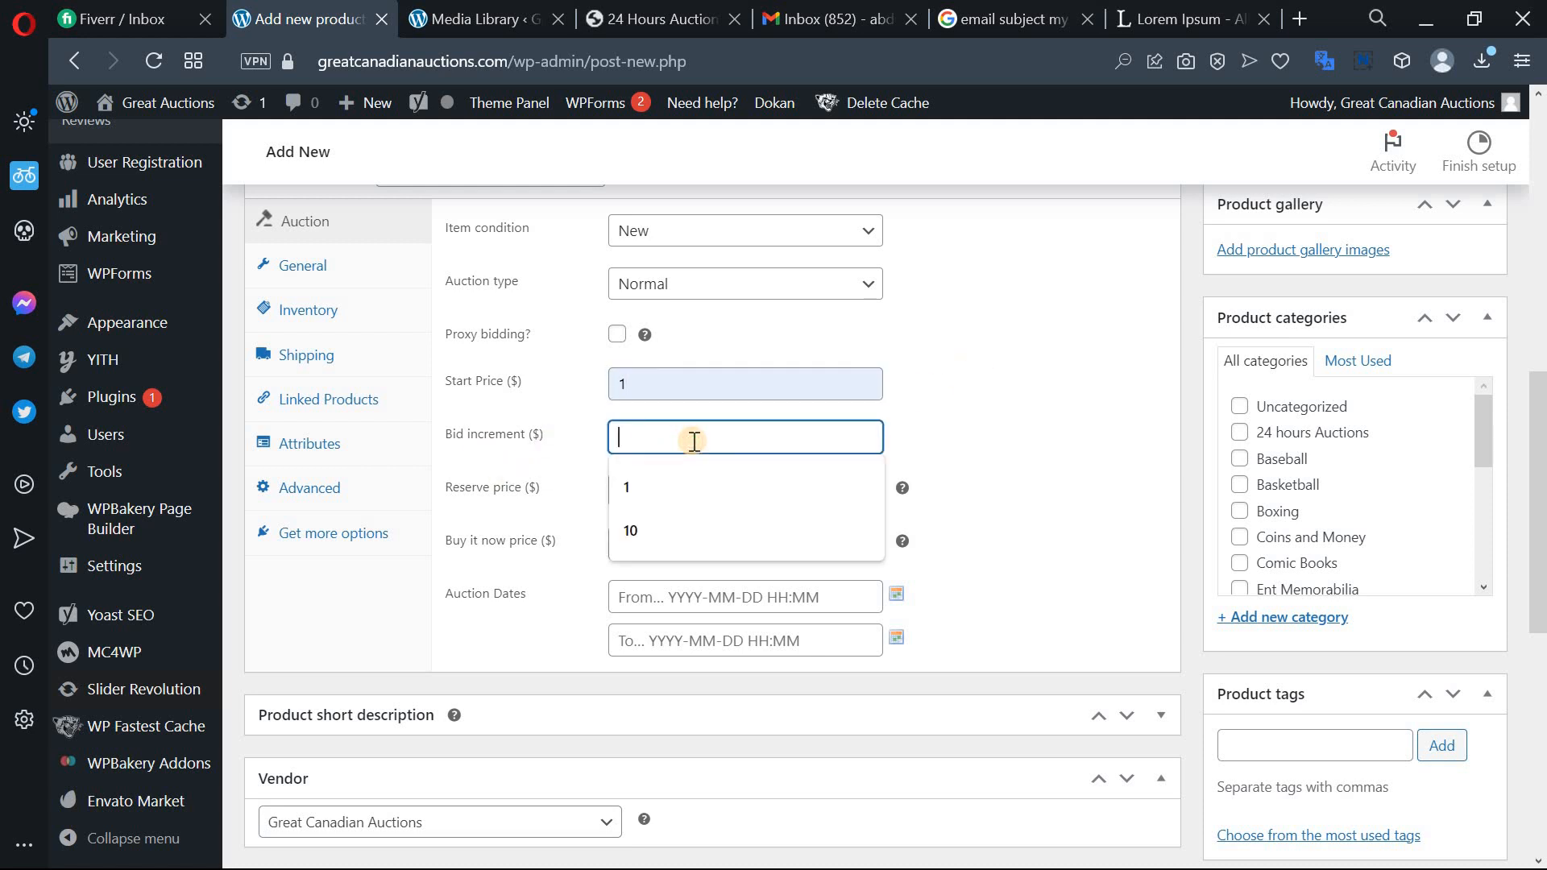
click(688, 490)
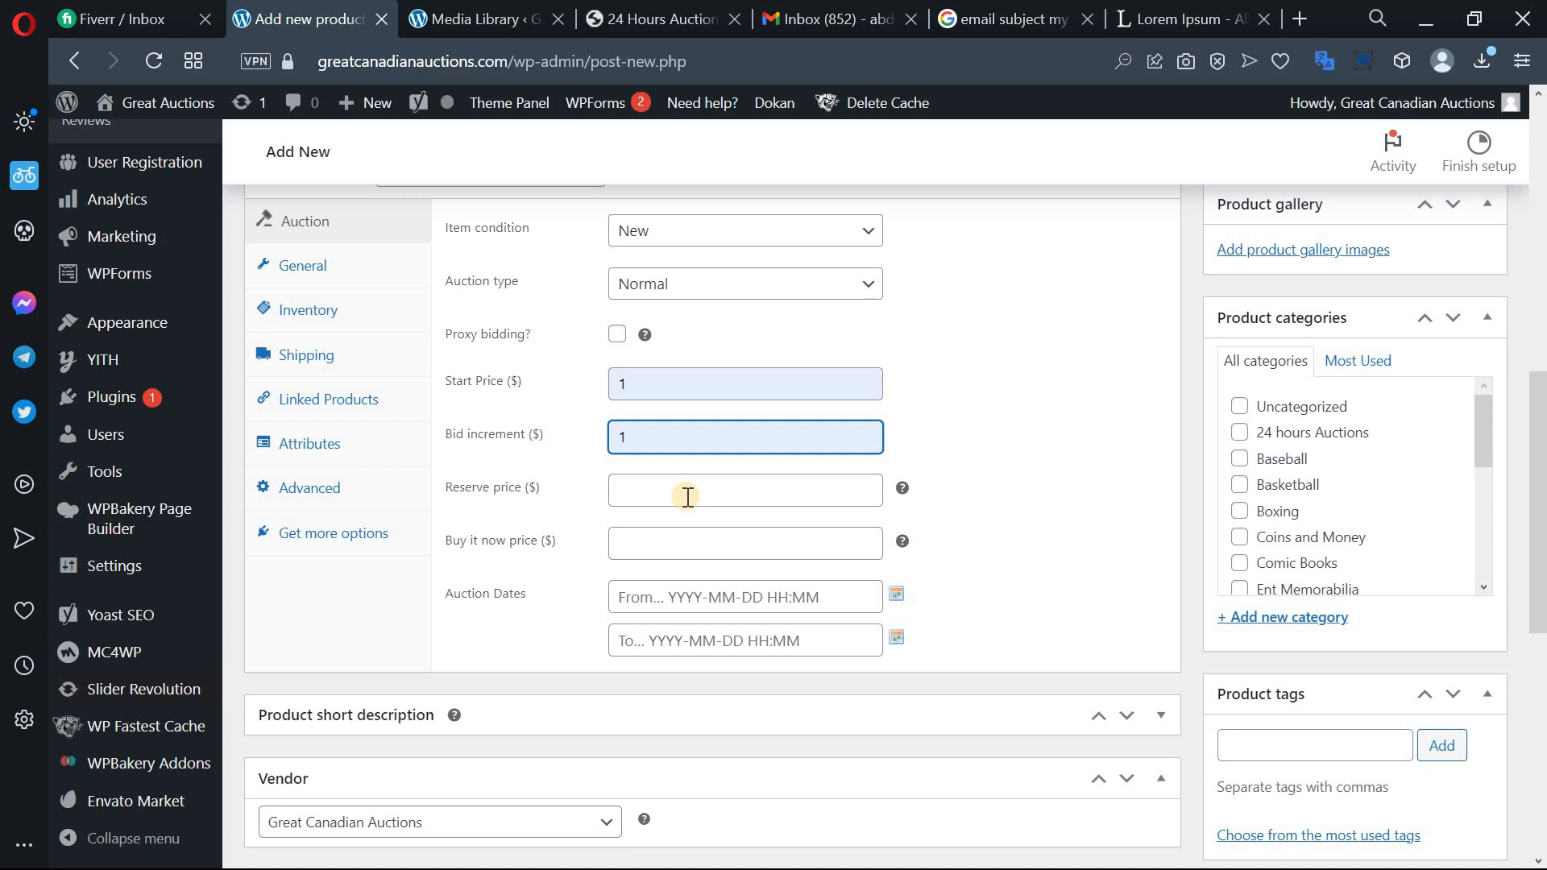
triple_click(461, 488)
click(484, 490)
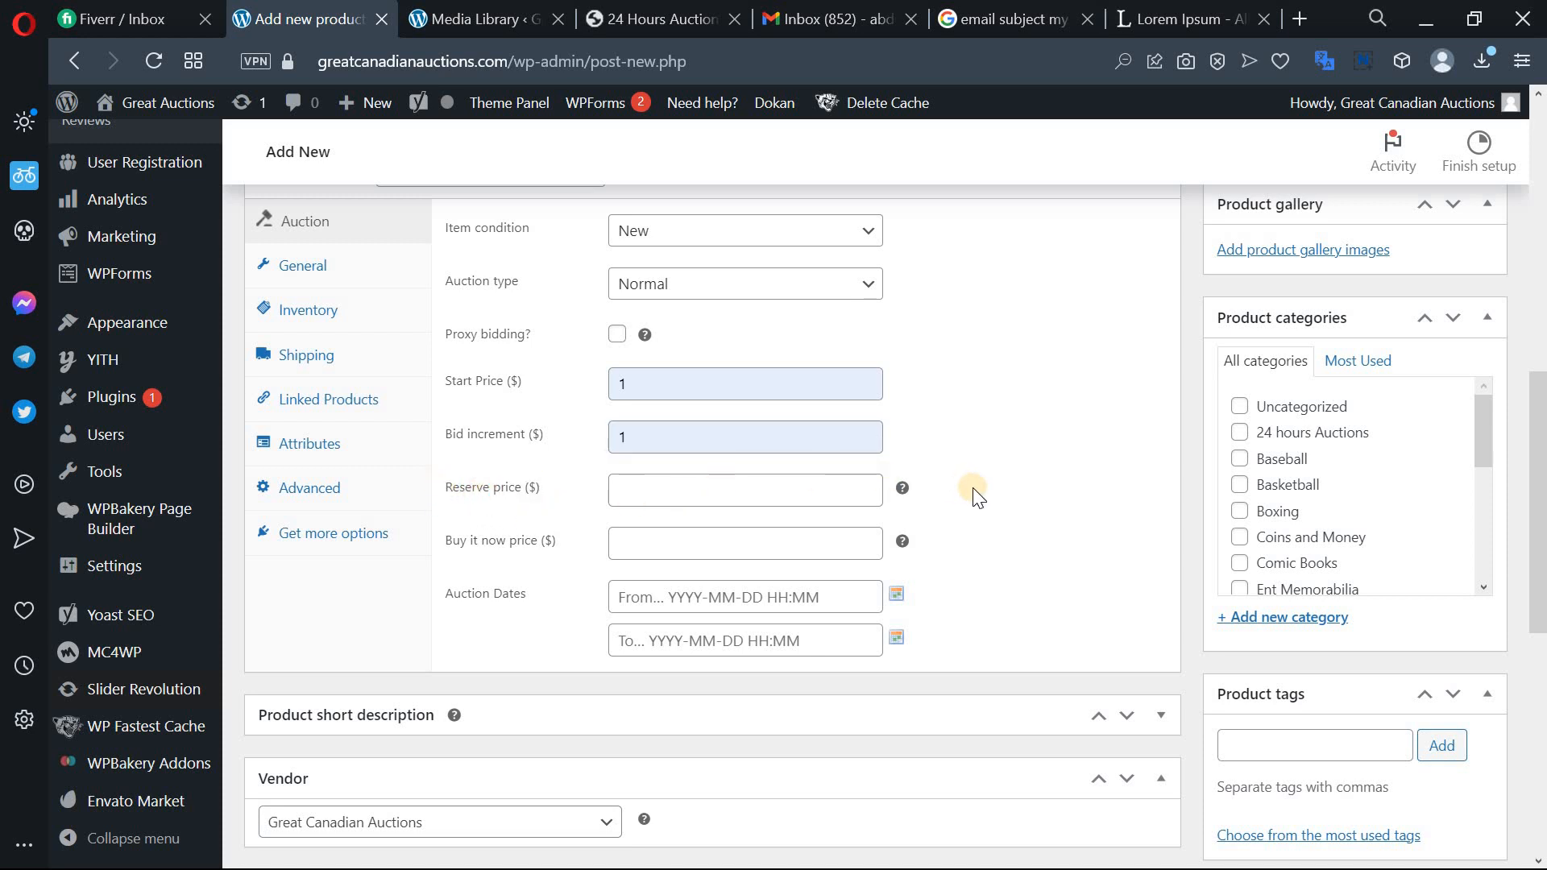
scroll(976, 494, down, 2)
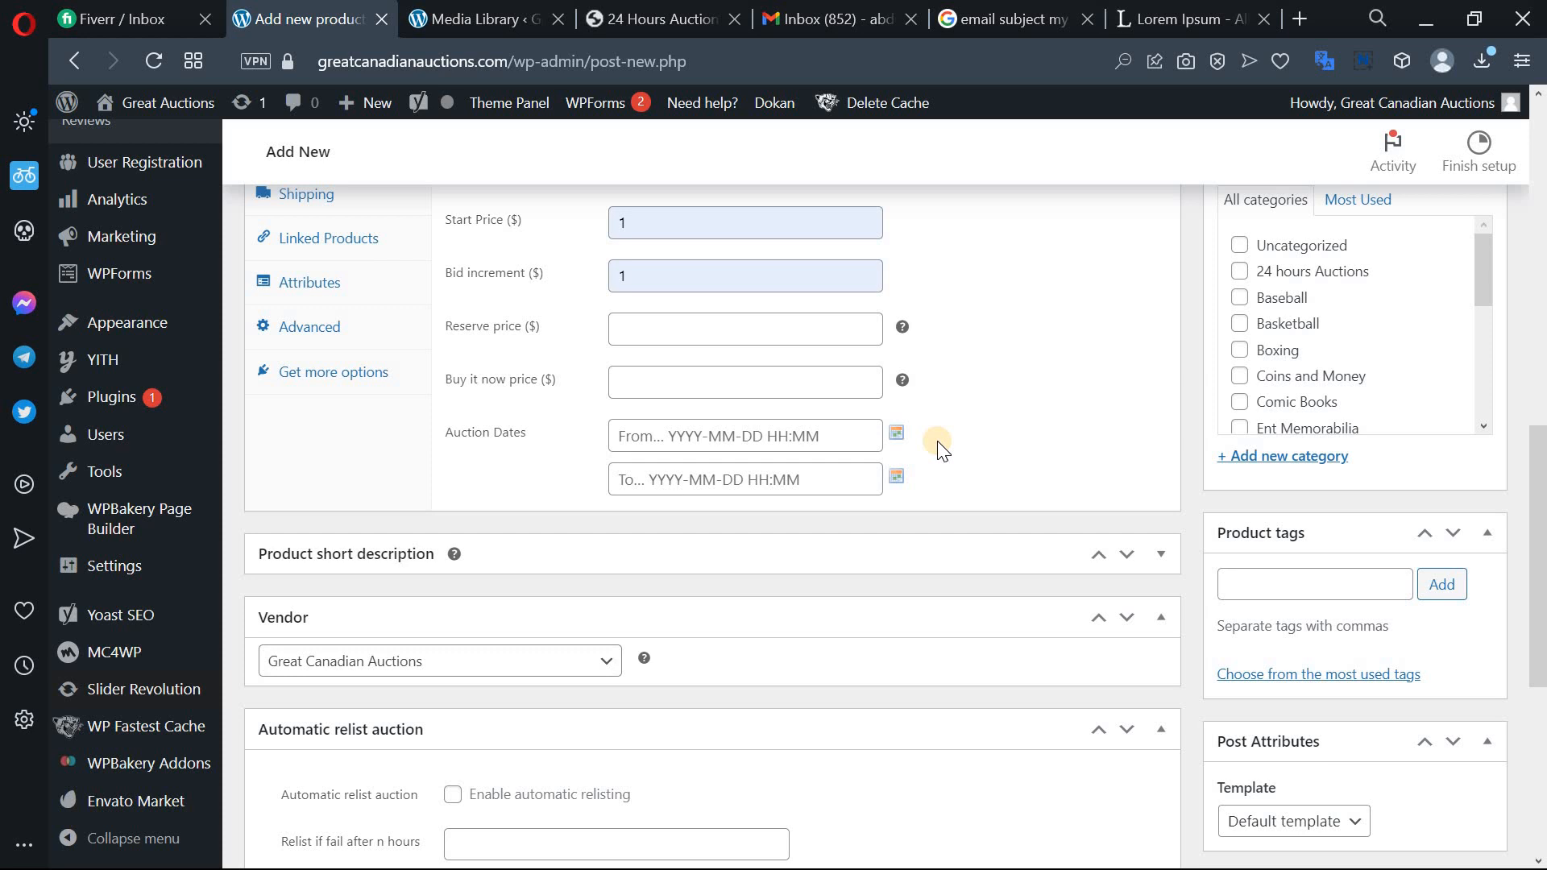
click(895, 443)
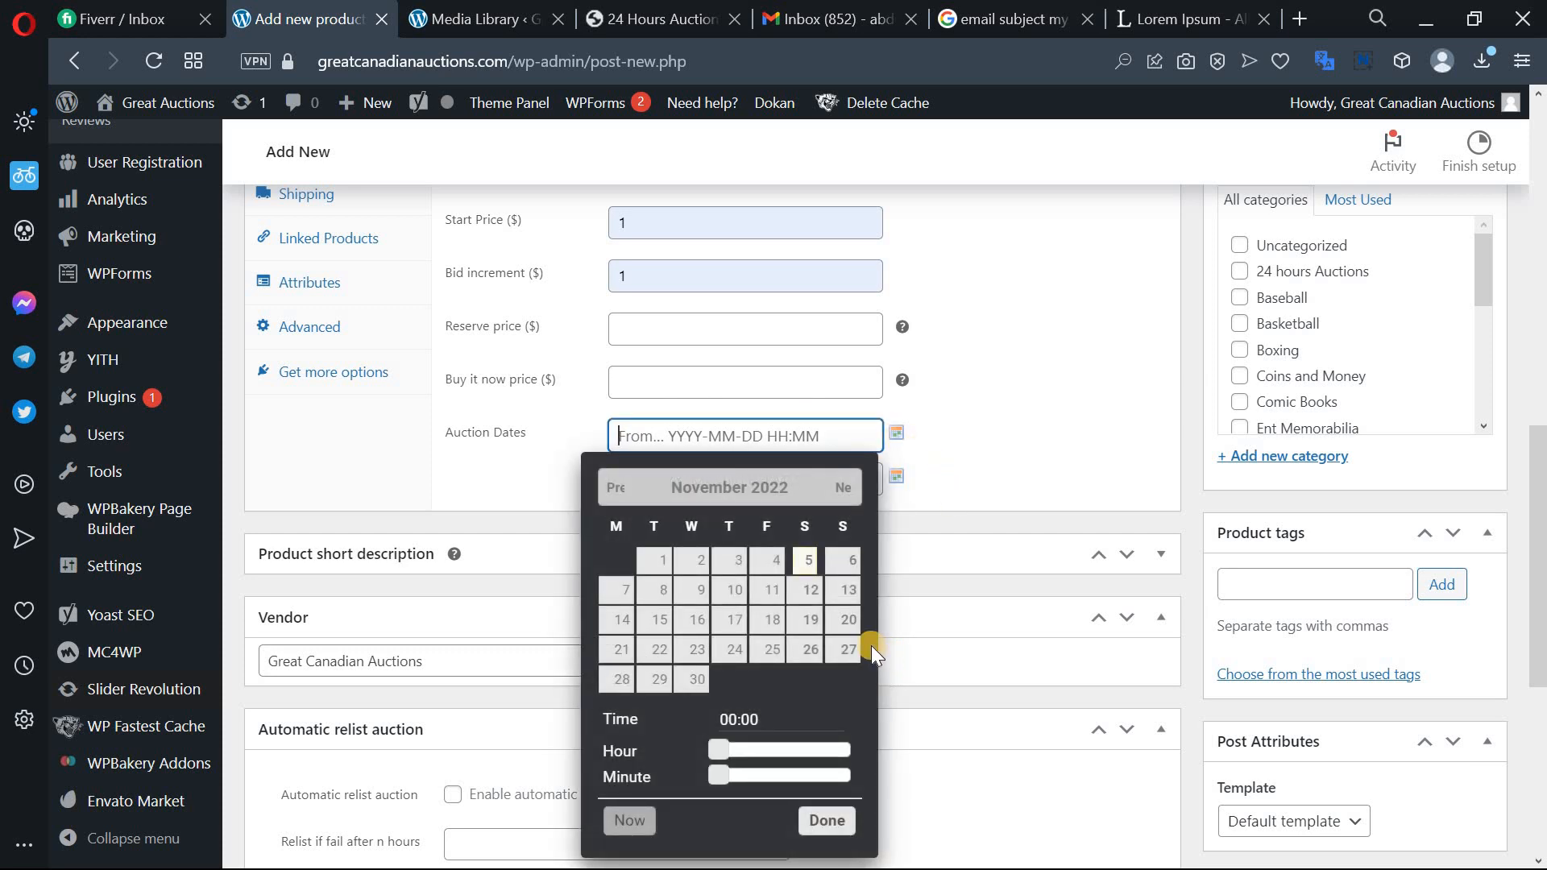
click(628, 820)
drag(791, 750, 770, 751)
click(828, 821)
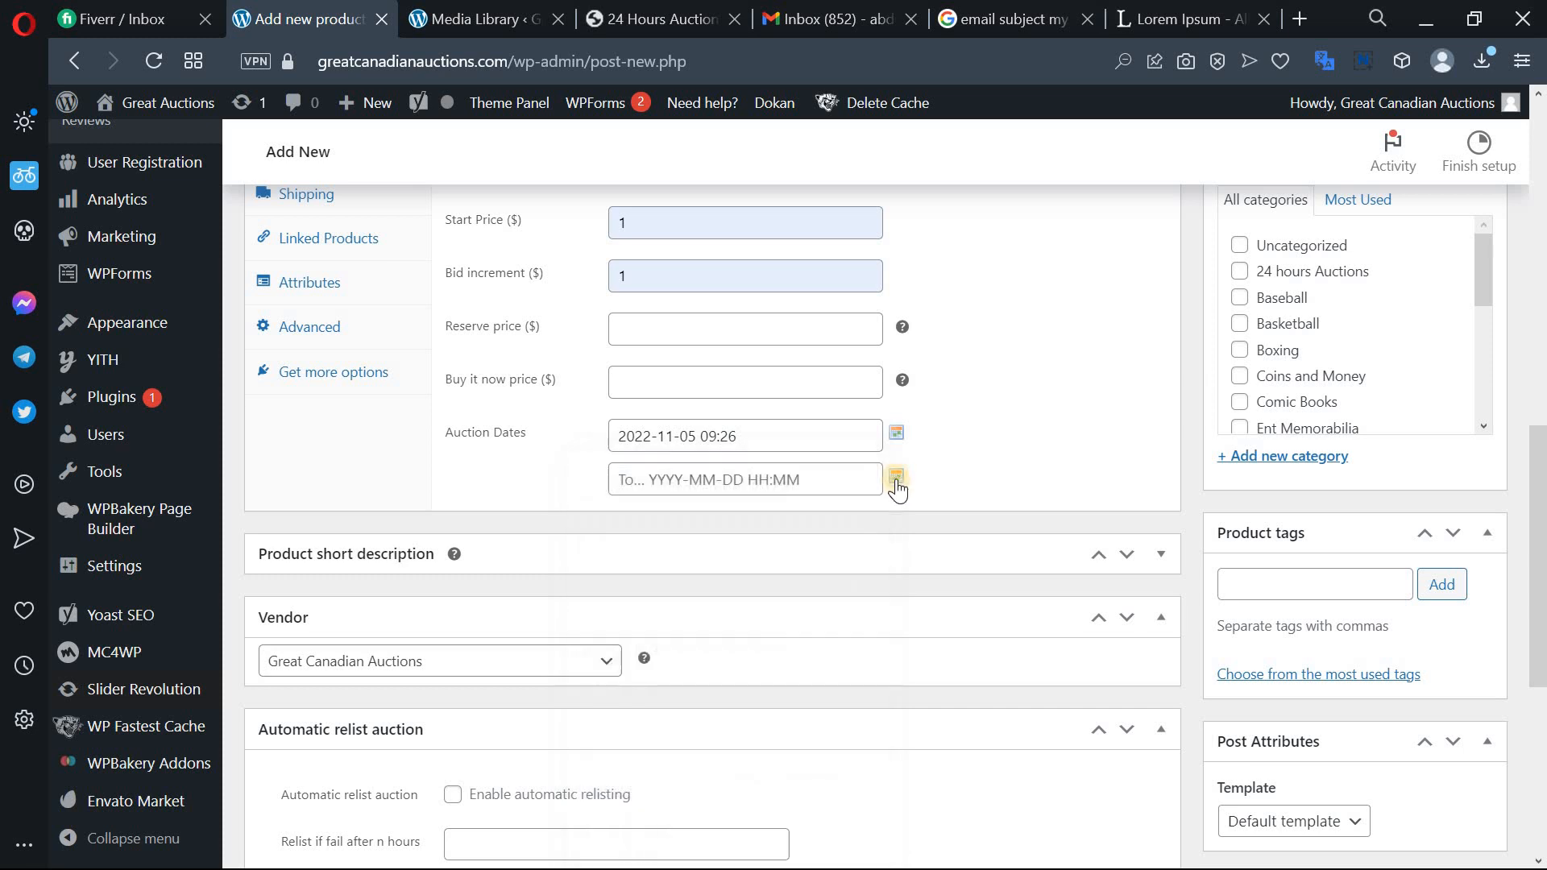
click(896, 476)
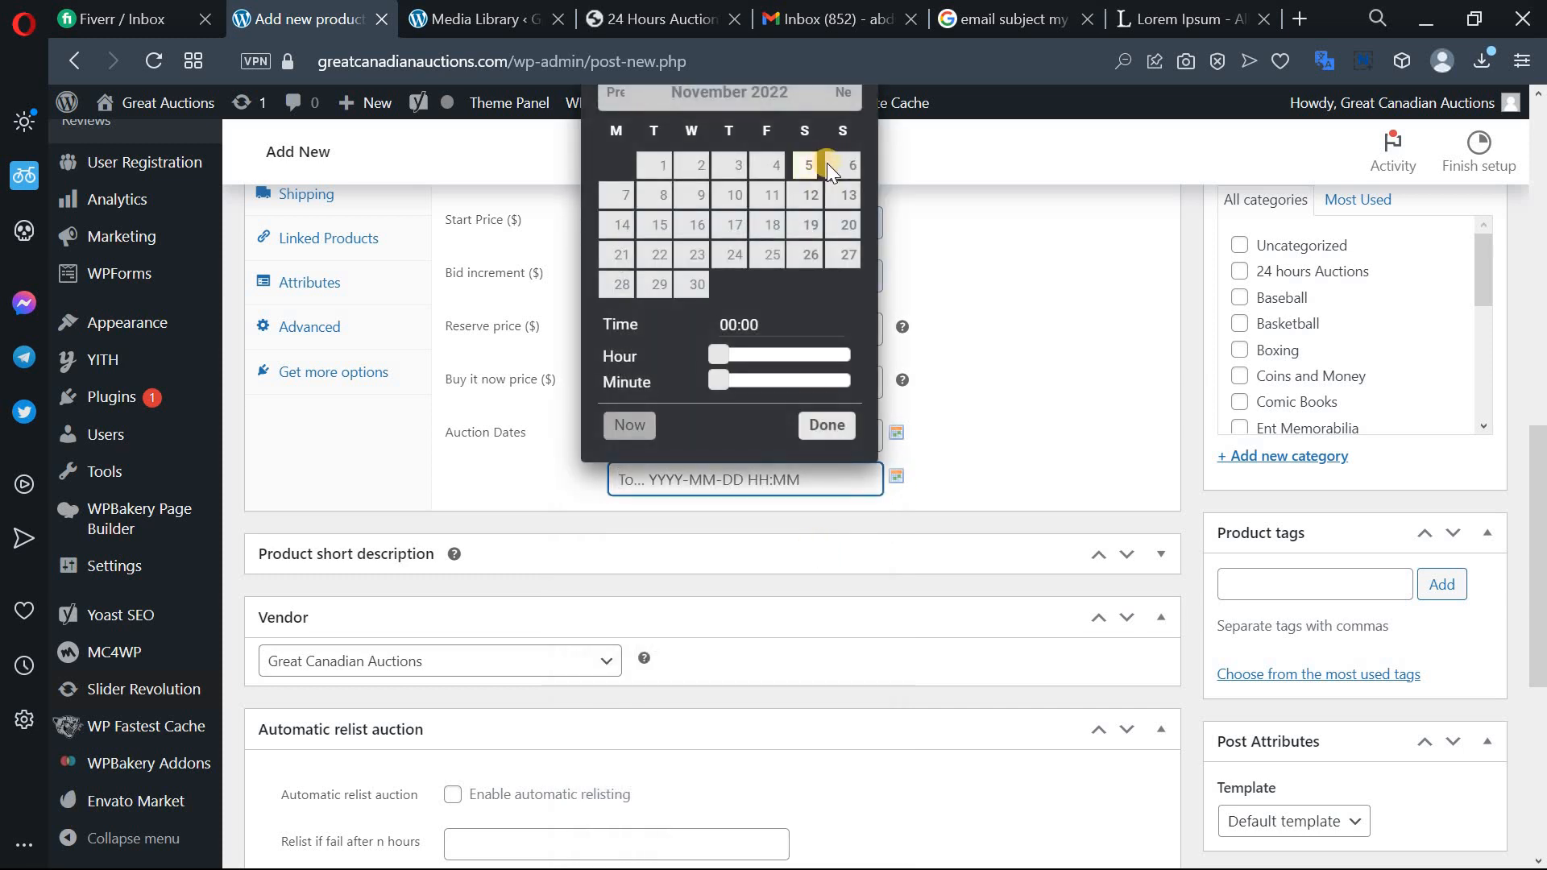
click(631, 424)
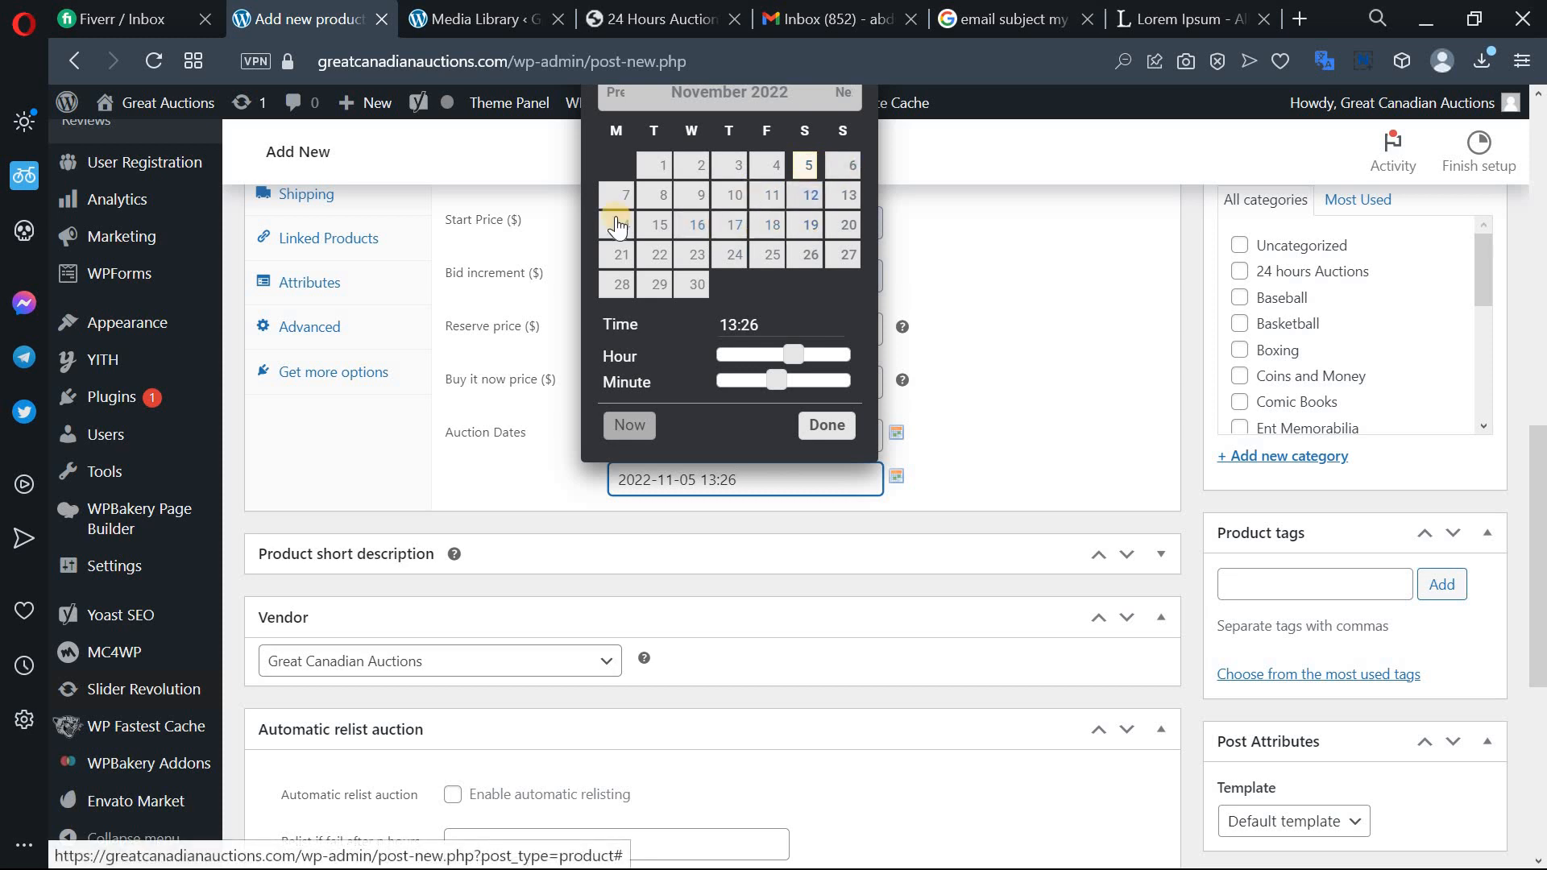
click(808, 195)
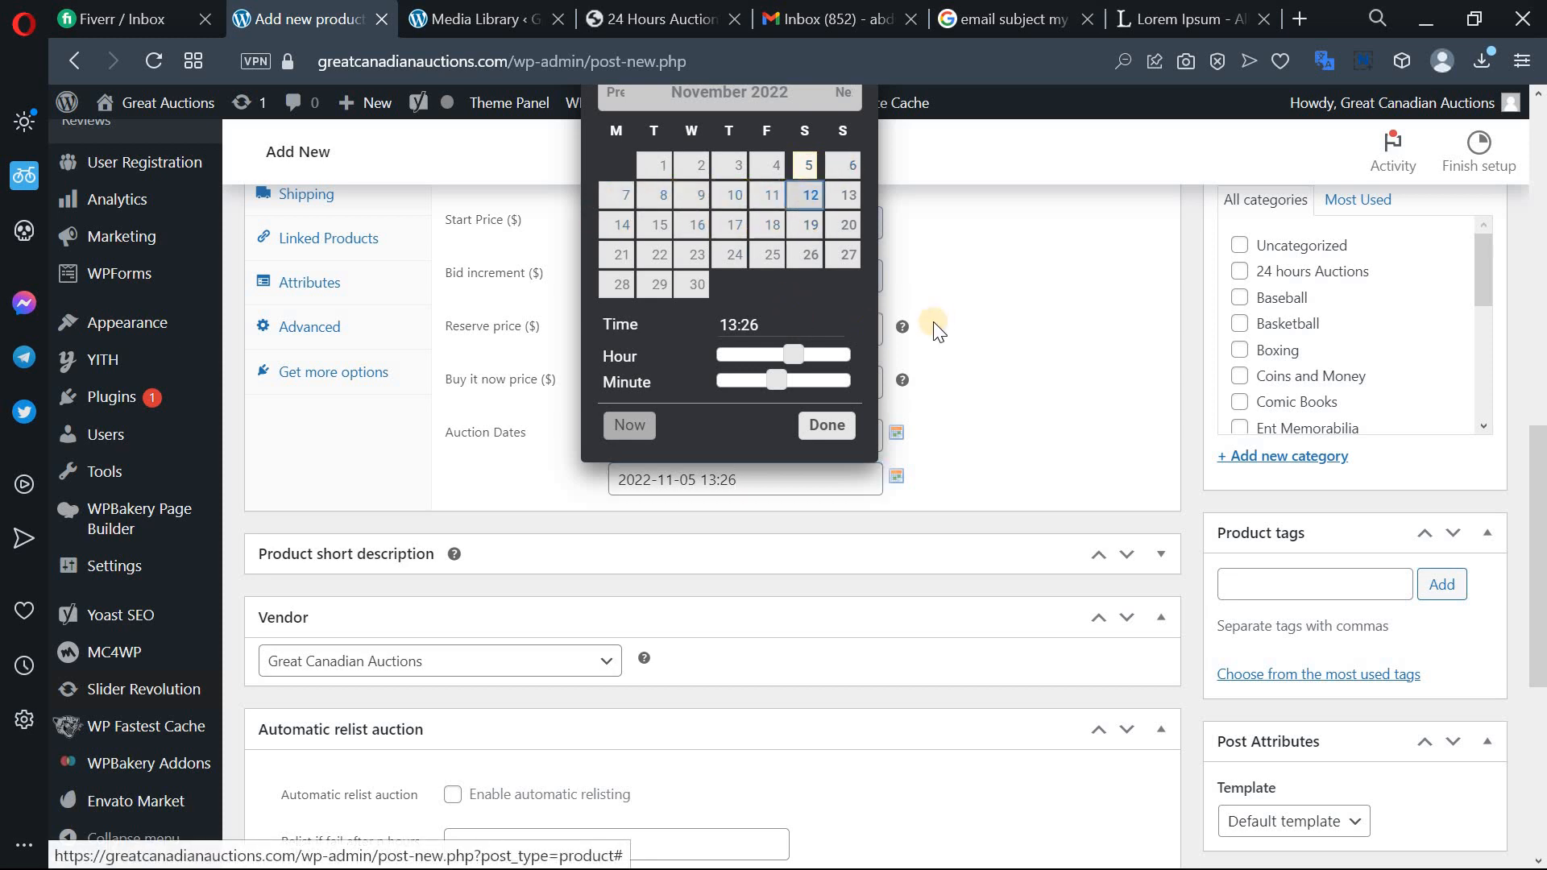
click(829, 427)
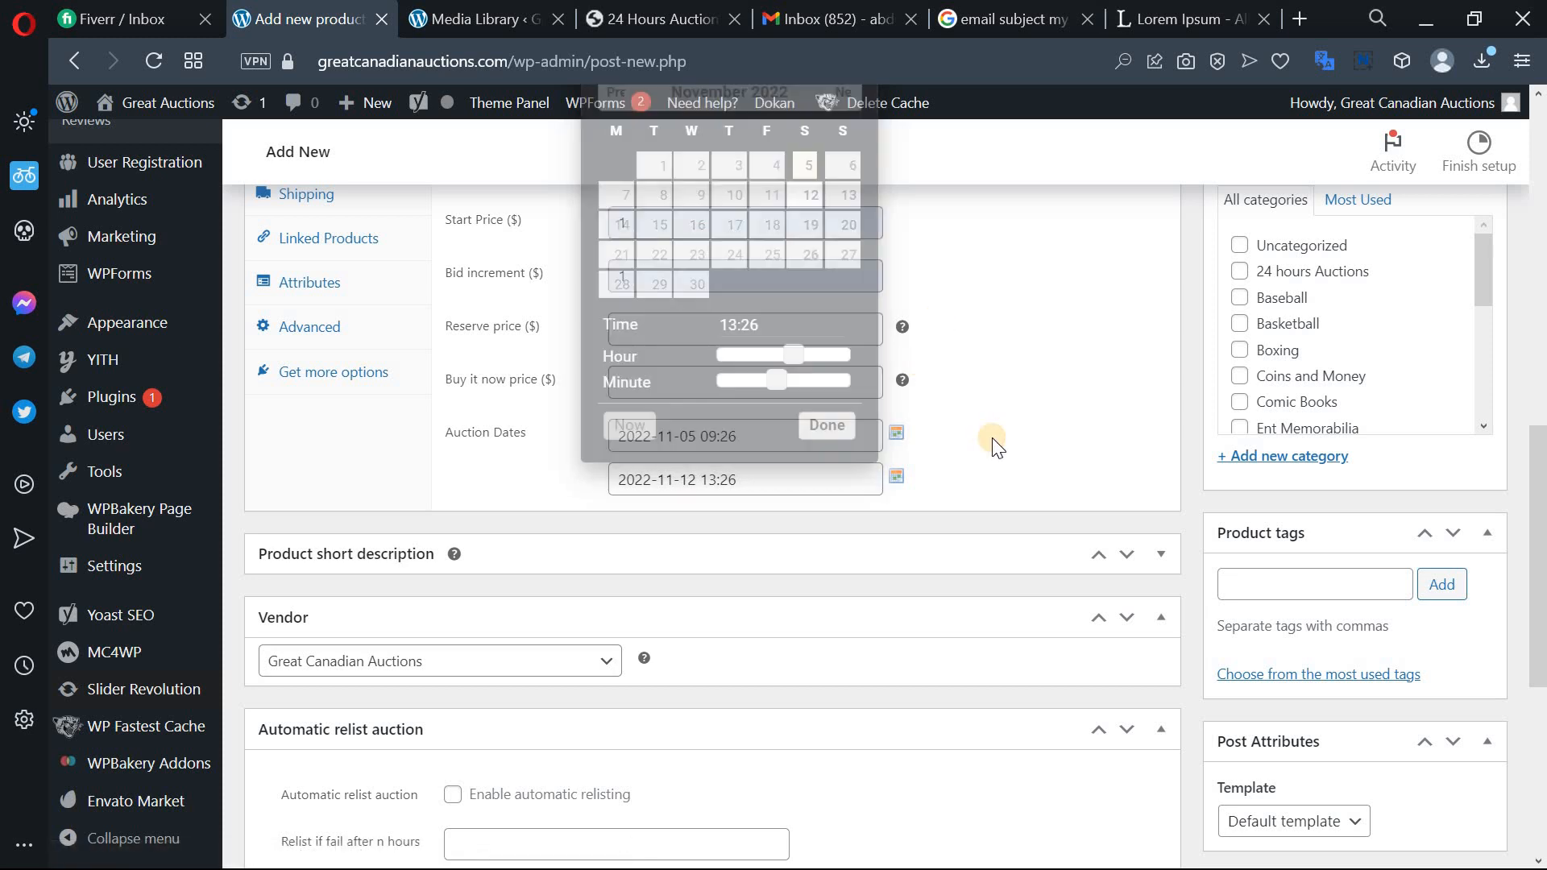
scroll(992, 437, up, 2)
scroll(992, 437, up, 4)
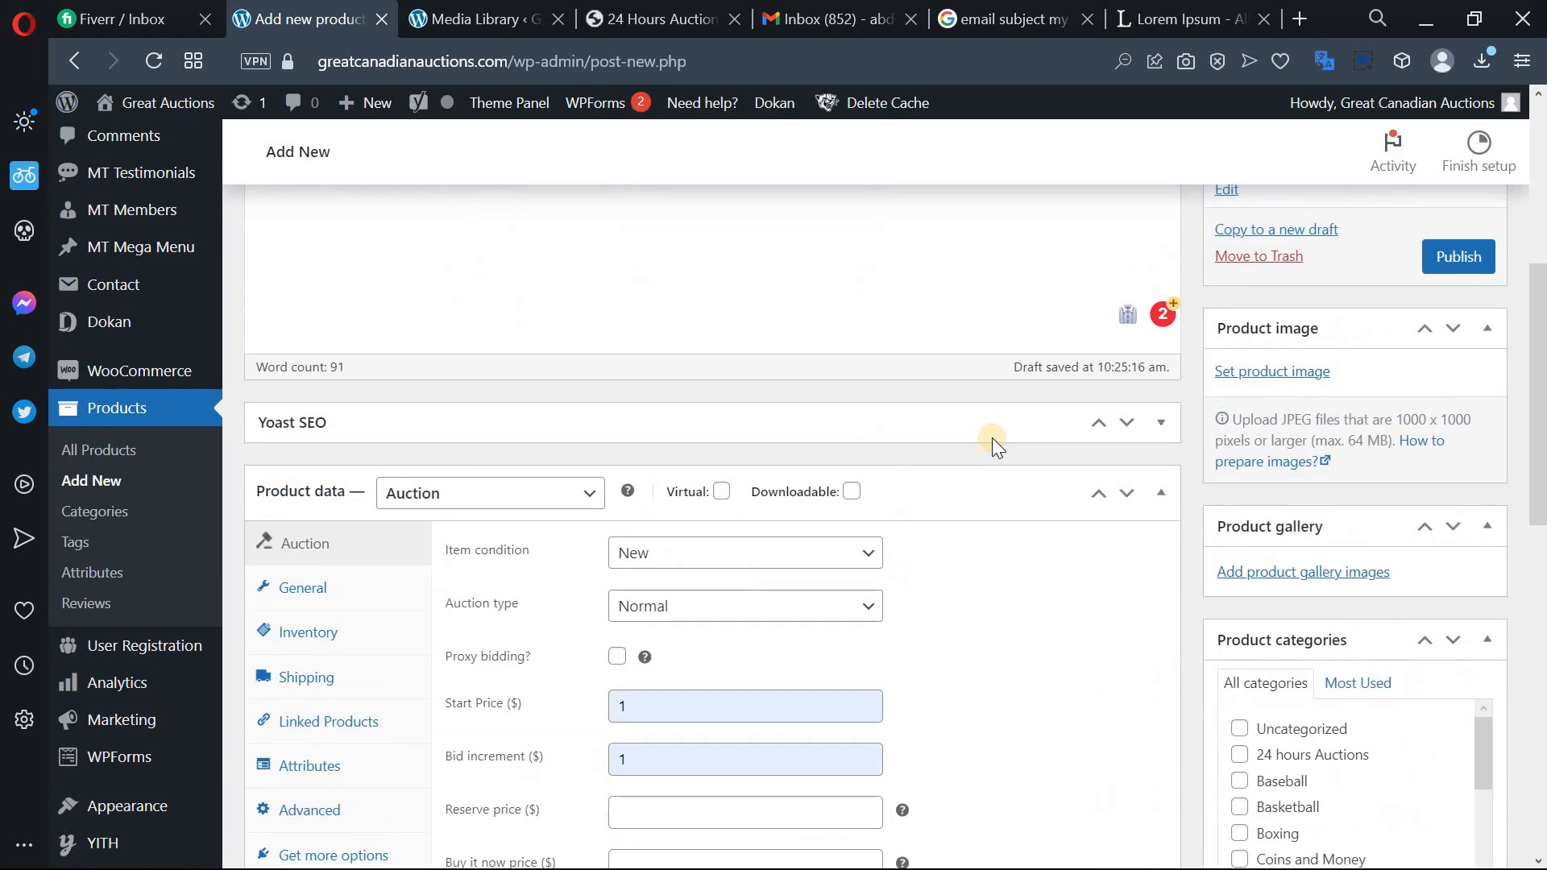
scroll(992, 437, down, 5)
scroll(992, 443, down, 1)
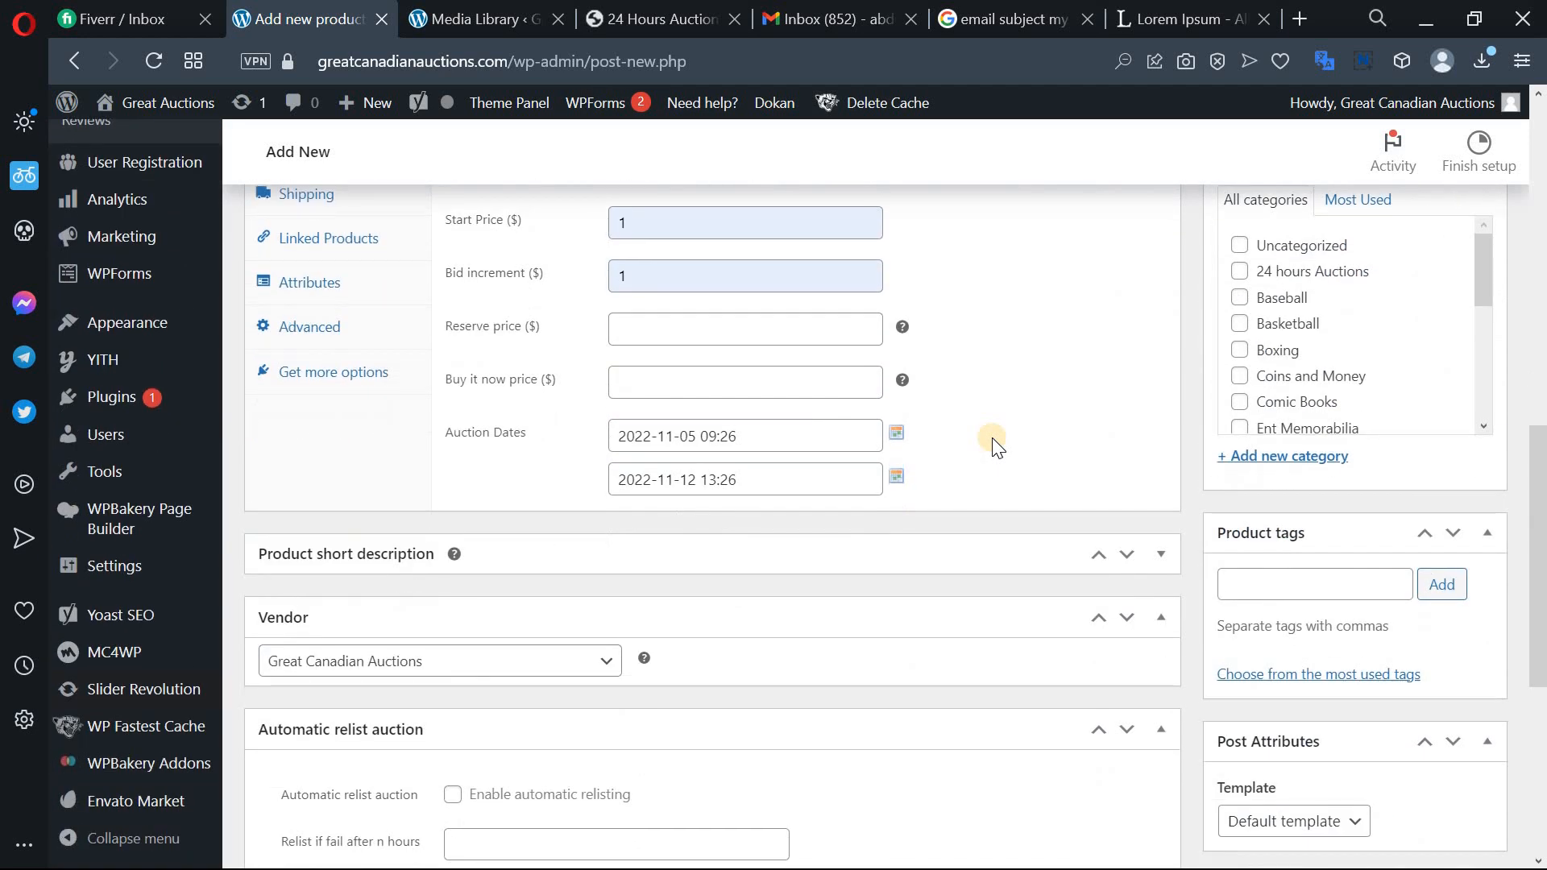
scroll(992, 438, down, 4)
Leave Enable automatic relisting switched off.
scroll(774, 401, down, 2)
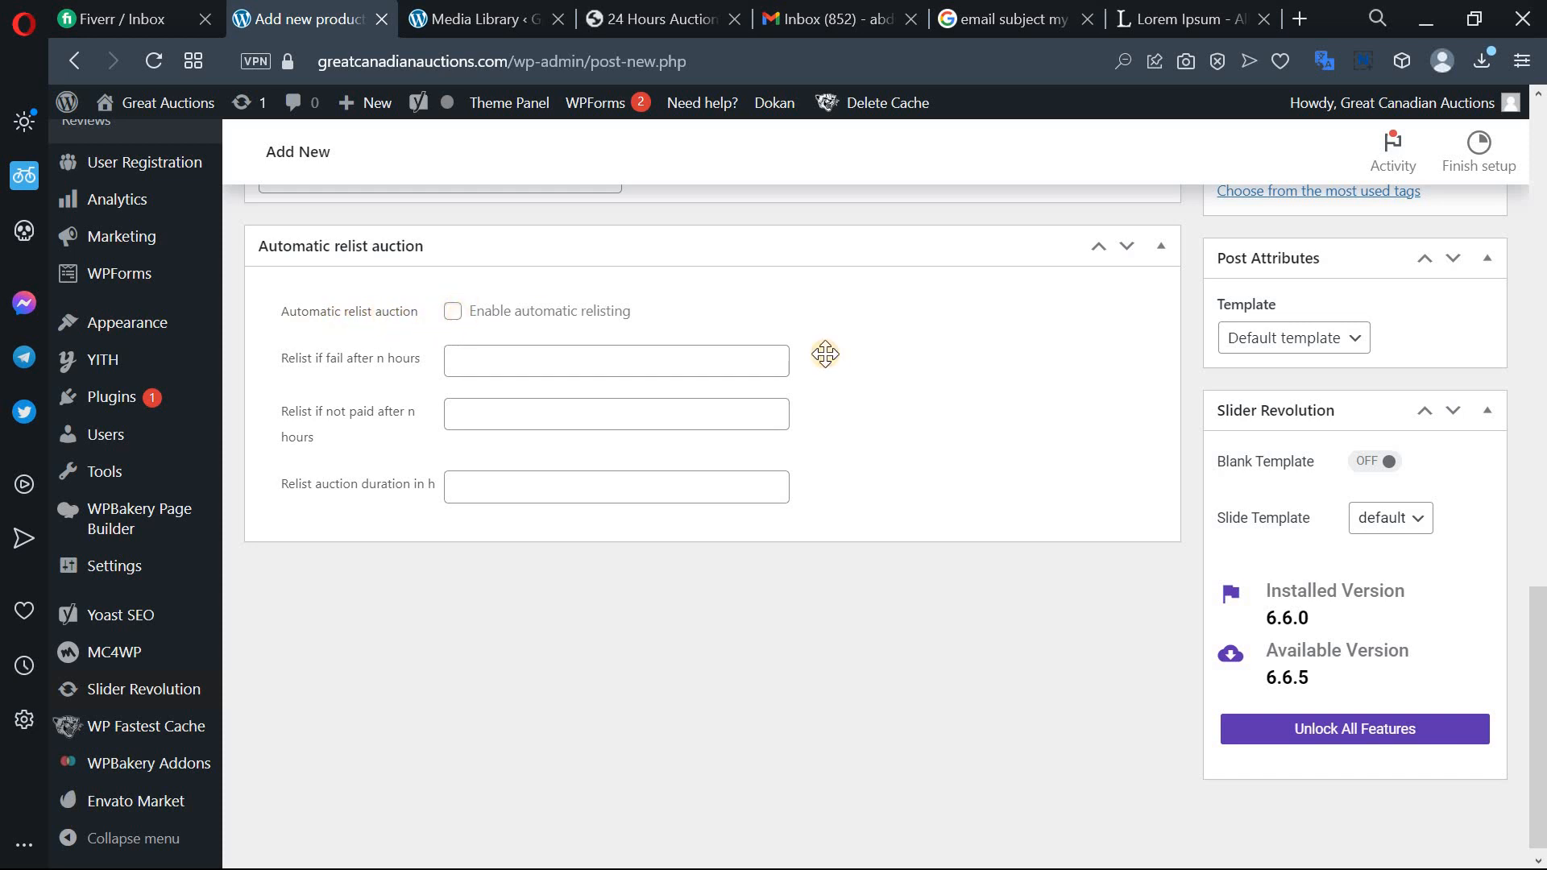
scroll(825, 355, up, 6)
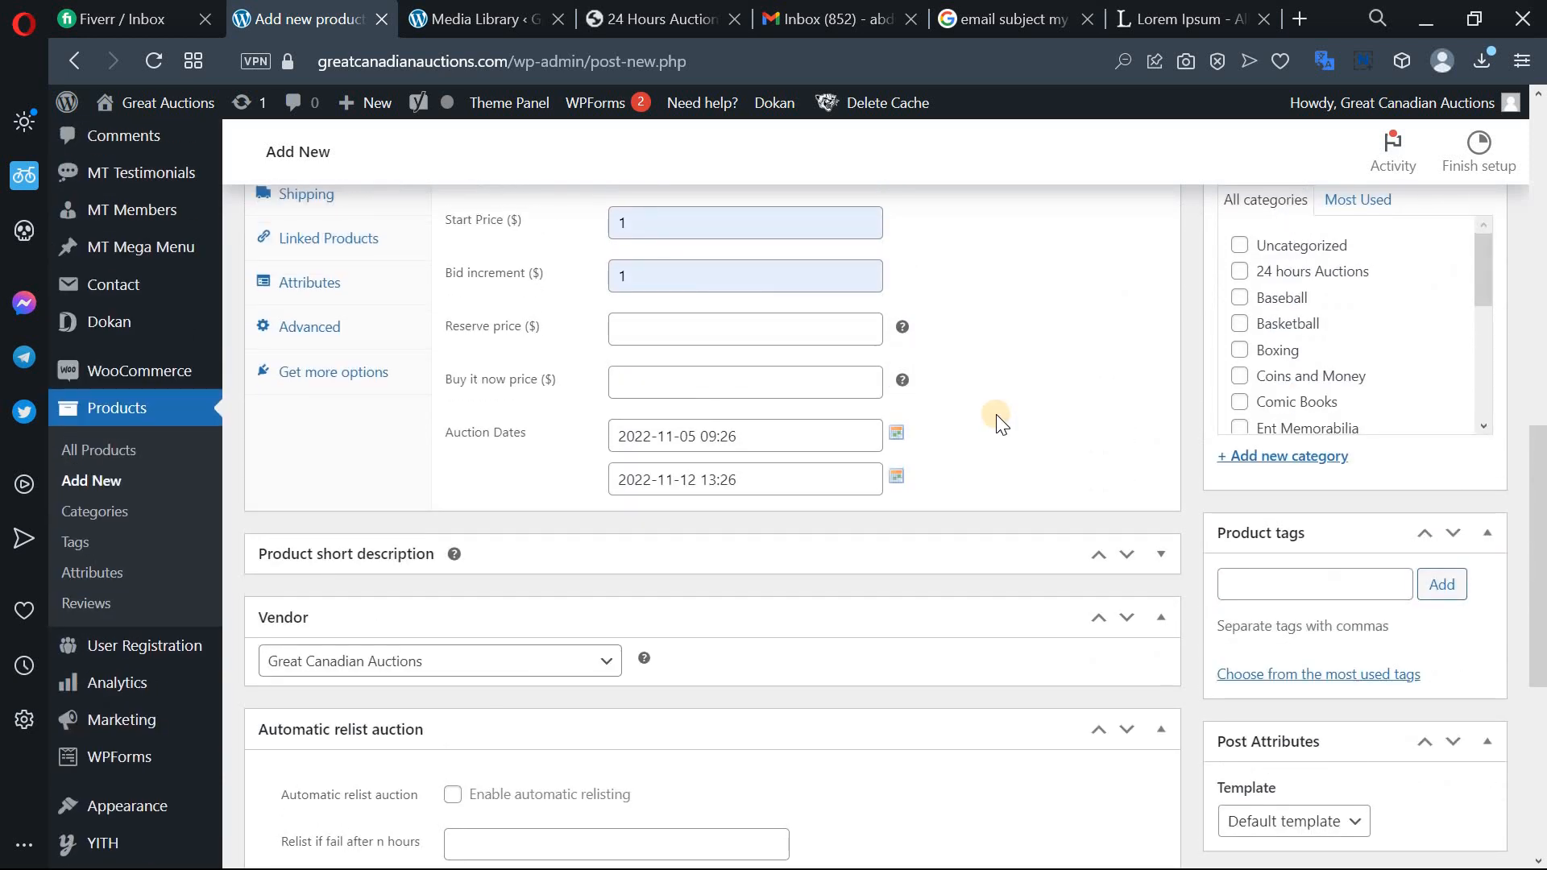
scroll(873, 645, down, 4)
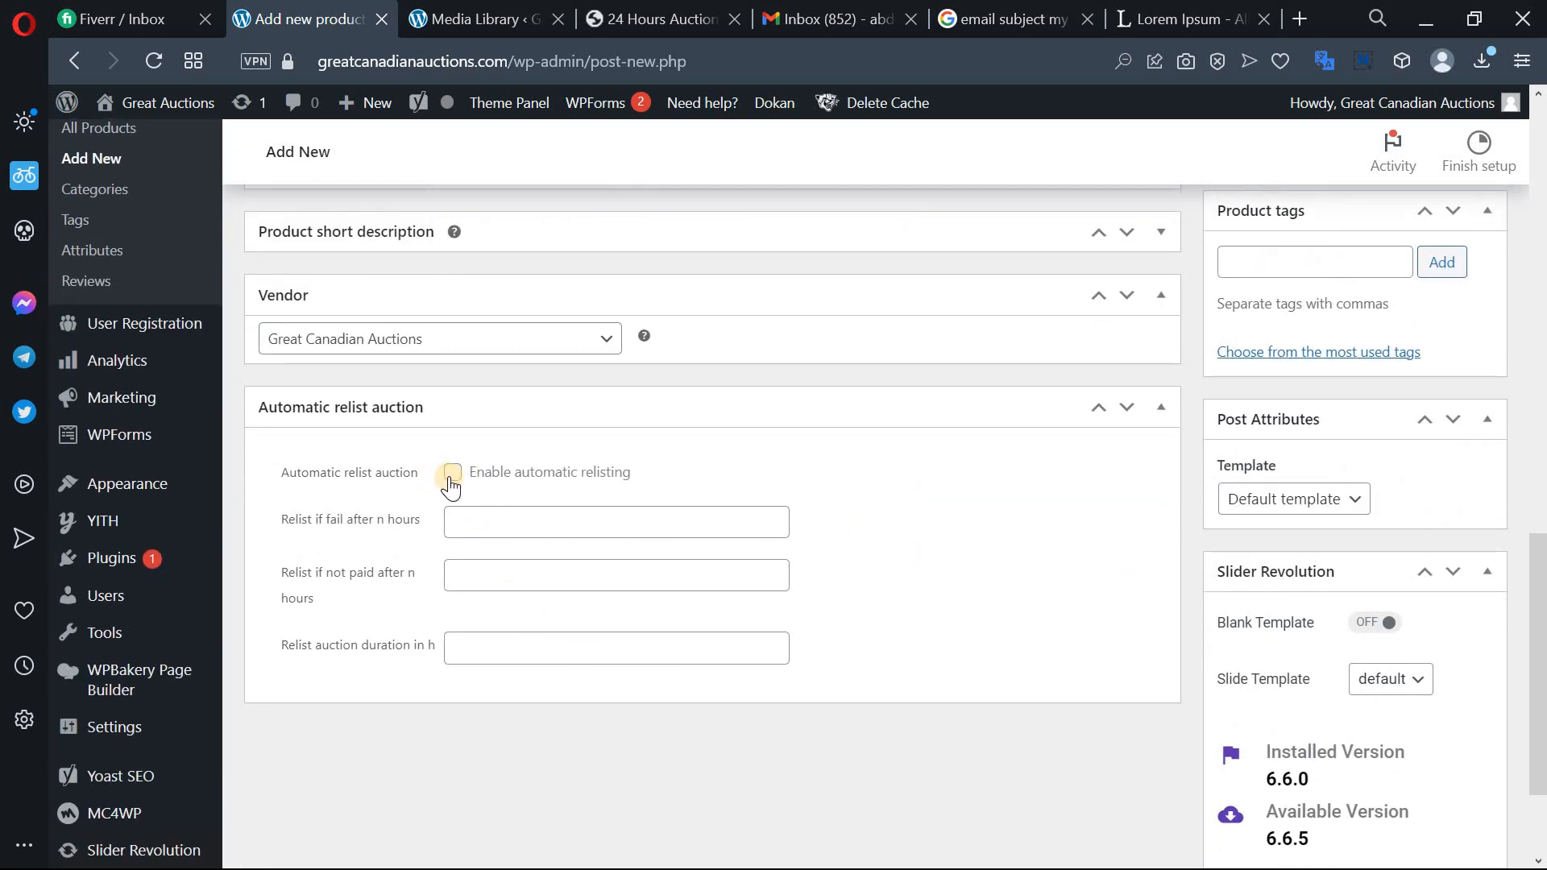
click(450, 476)
click(451, 475)
Expand the empty Product short description editor.
scroll(876, 578, up, 3)
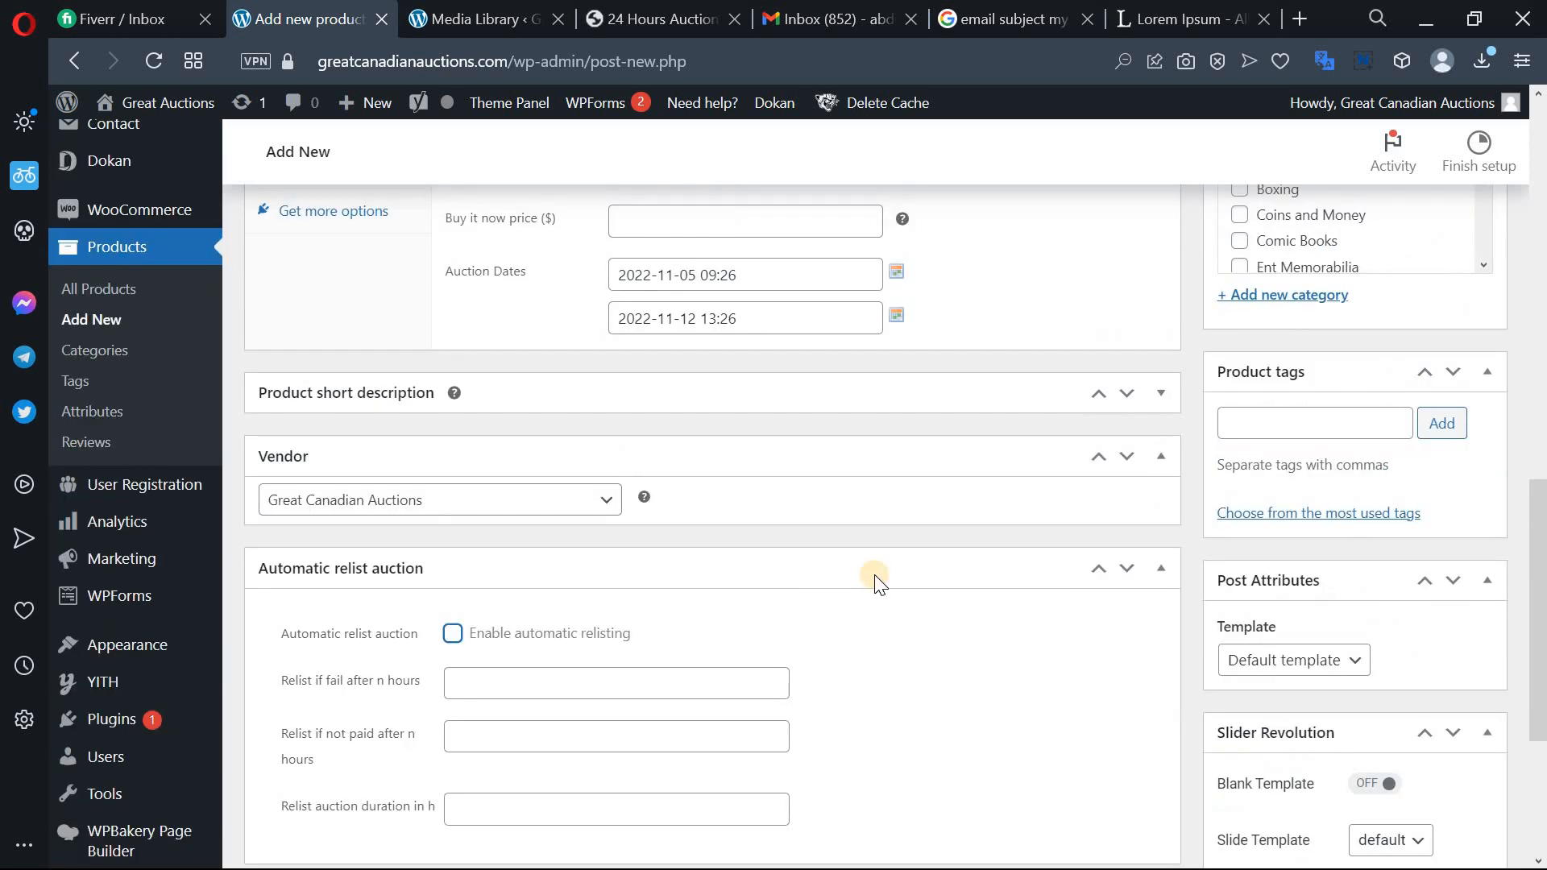
scroll(939, 566, down, 3)
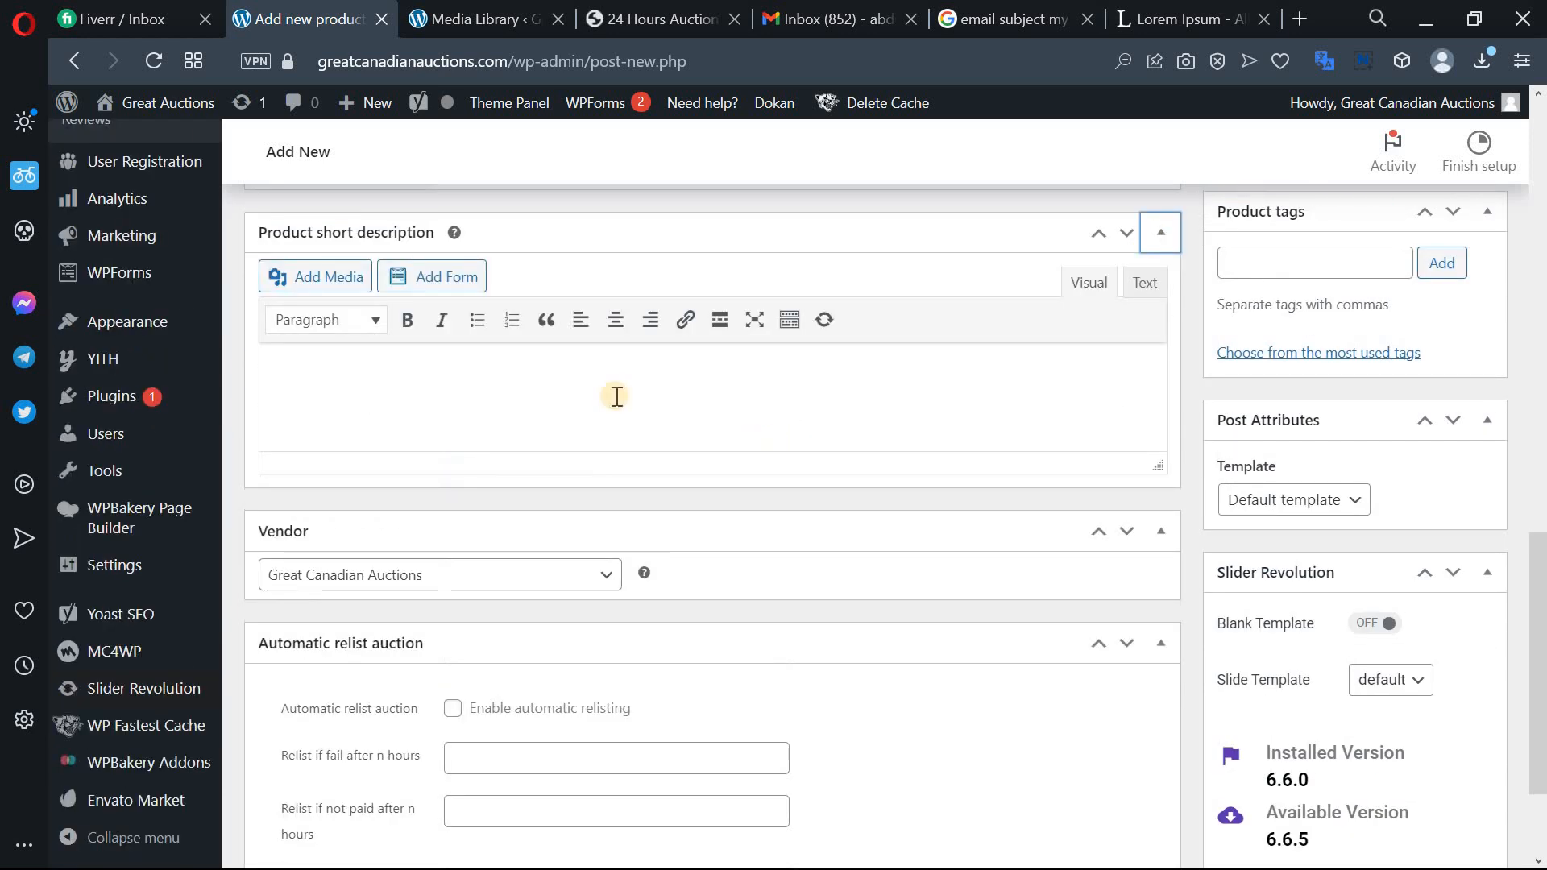
click(474, 368)
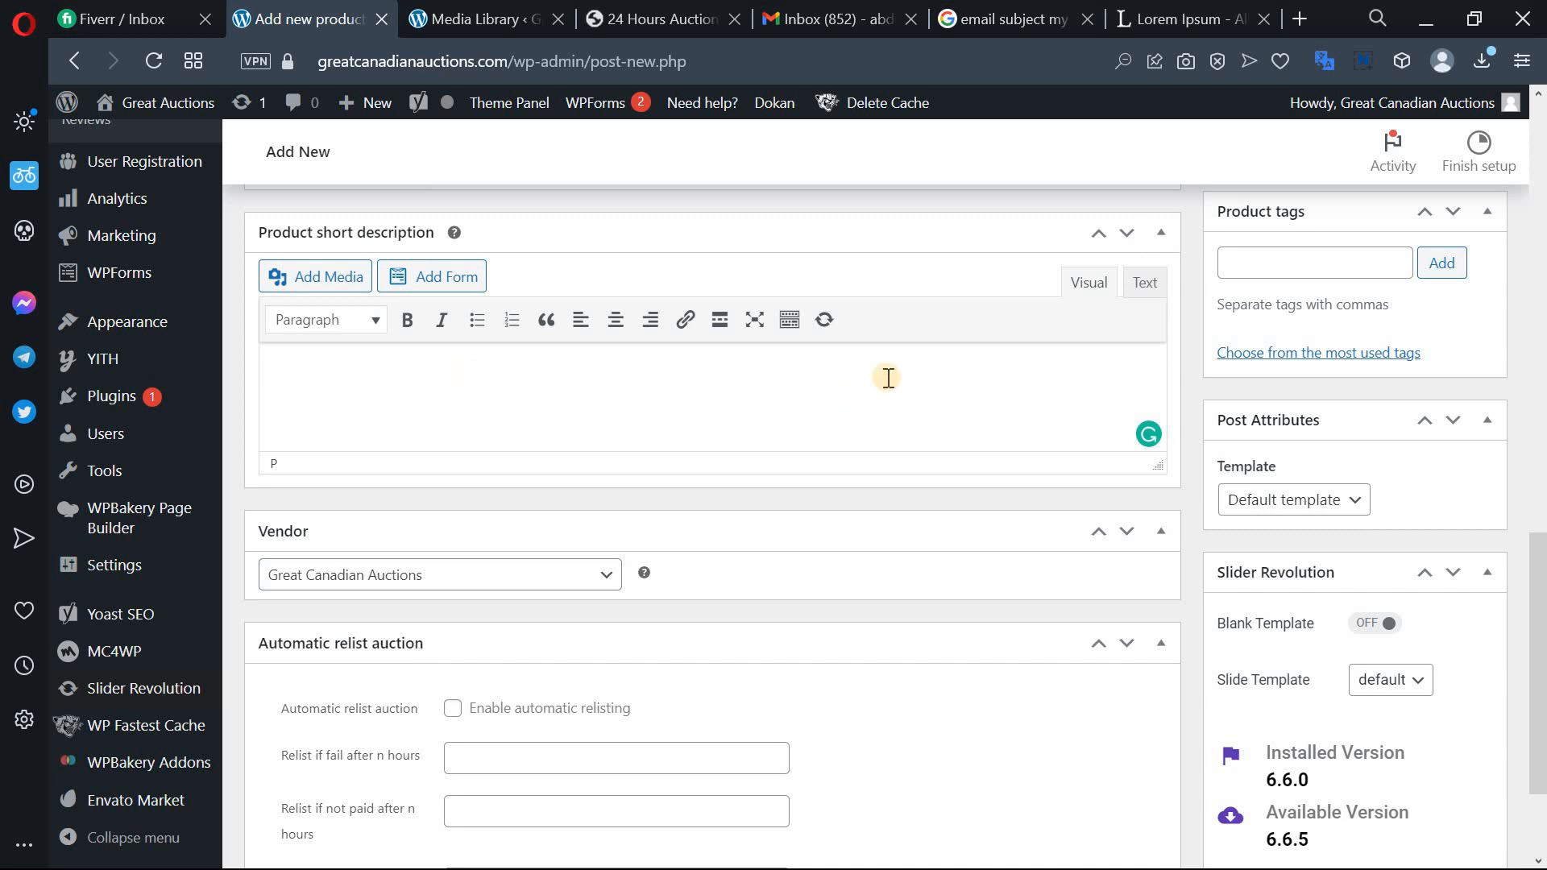
scroll(798, 475, down, 1)
scroll(798, 475, down, 2)
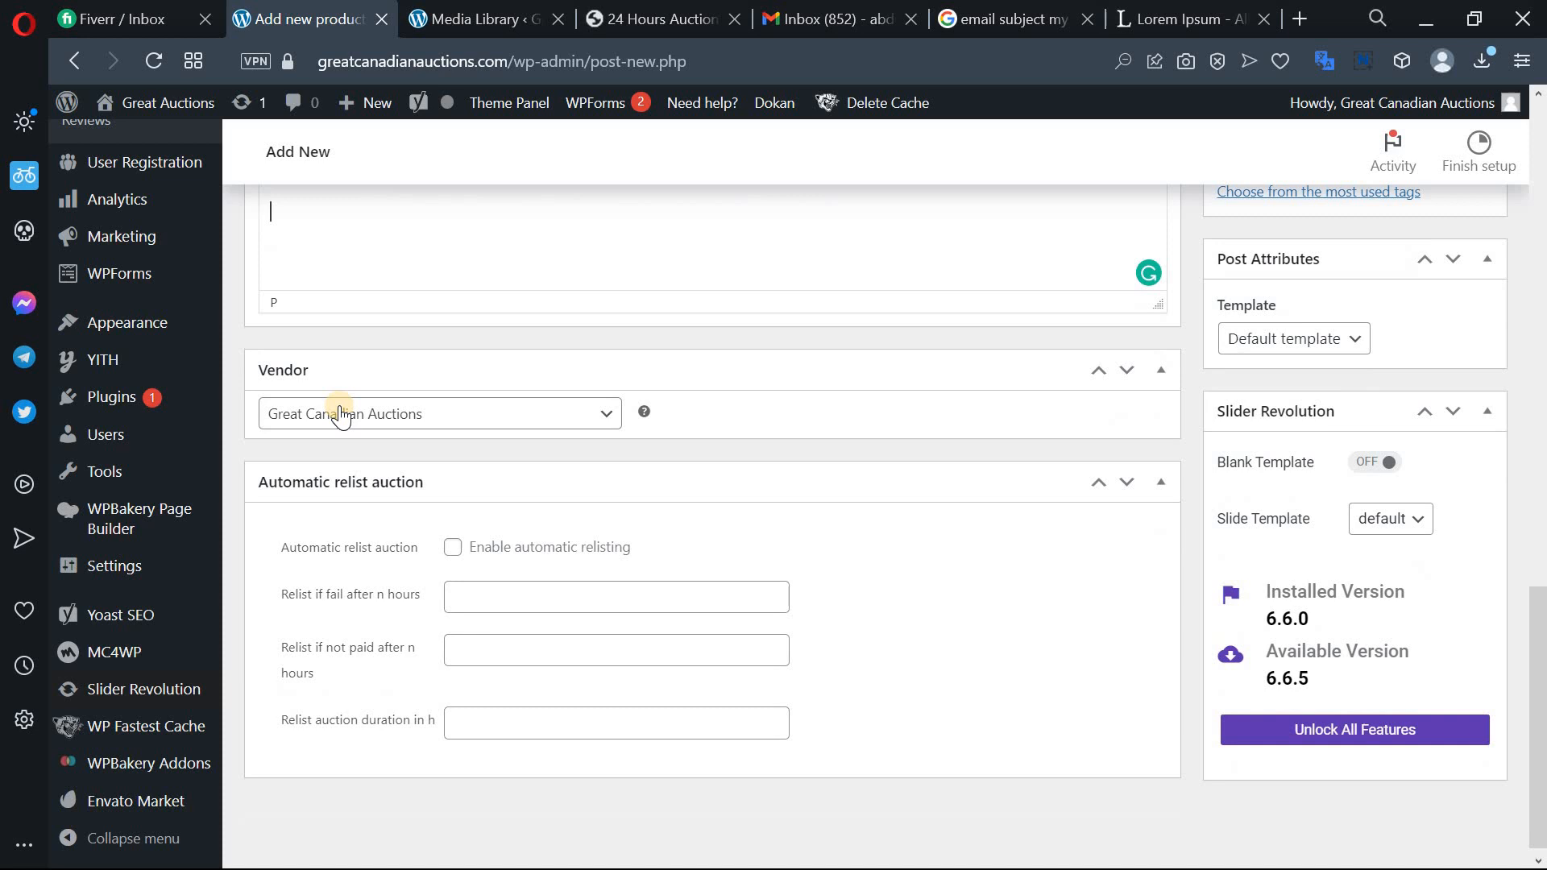
Keep Great Canadian Auctions selected as the product vendor.
click(606, 413)
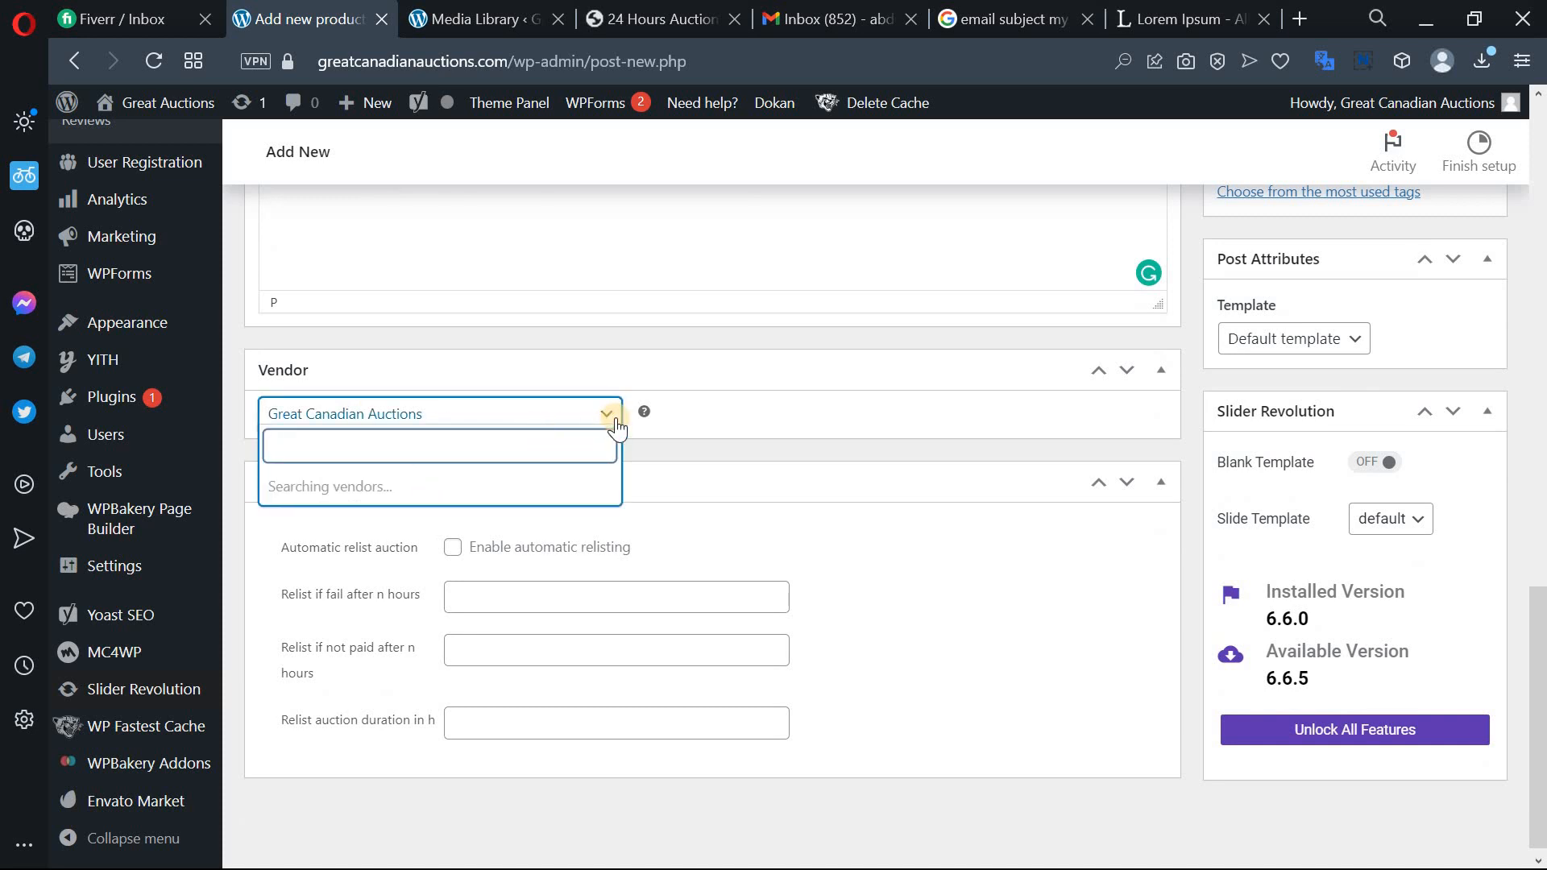
click(605, 414)
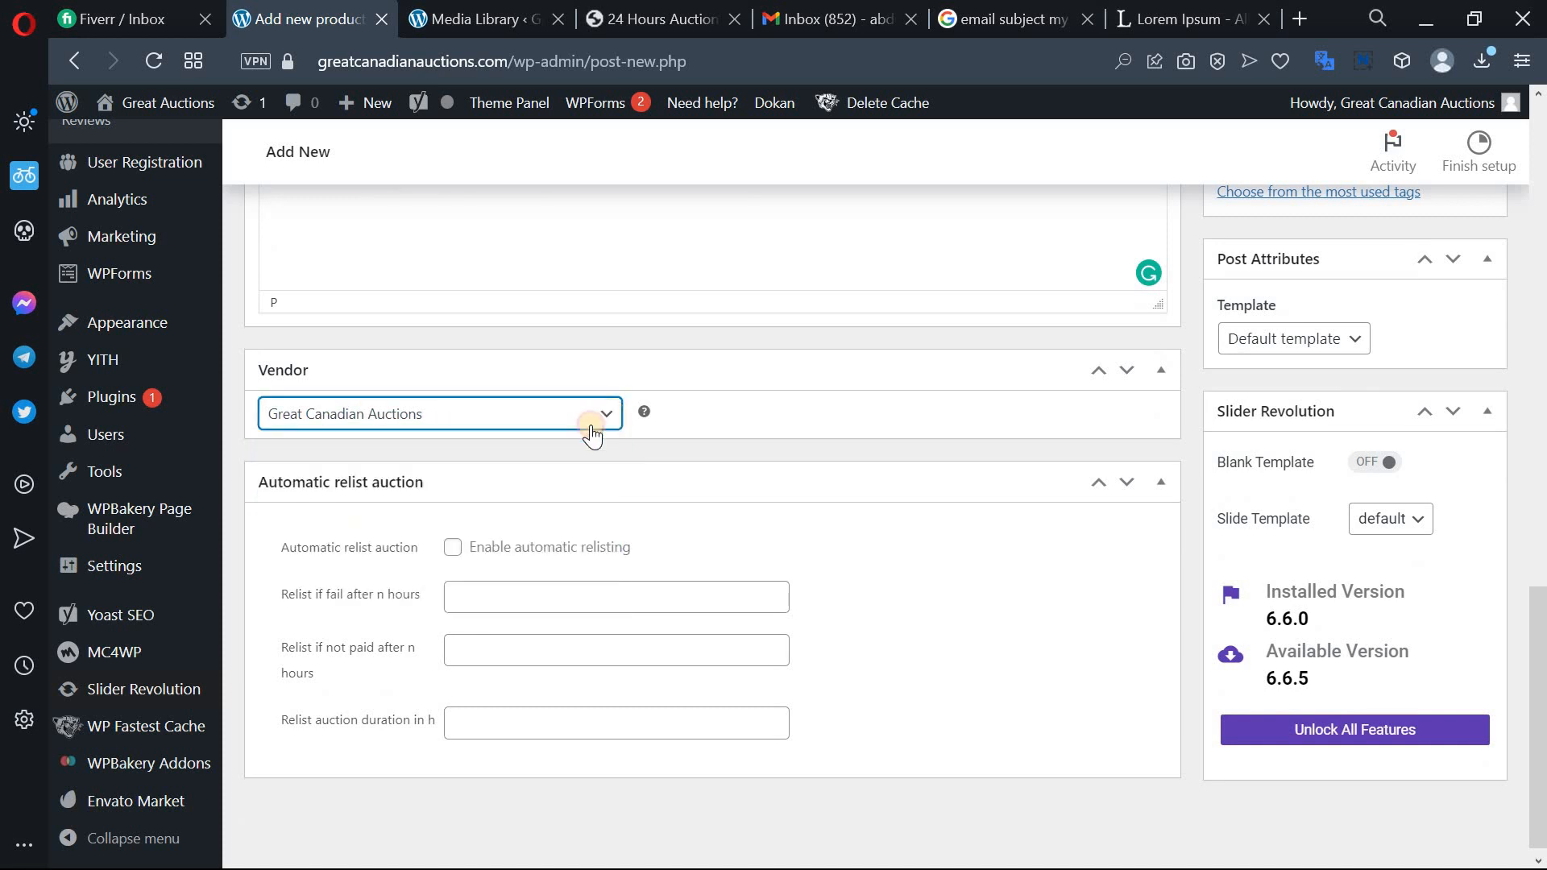
click(606, 414)
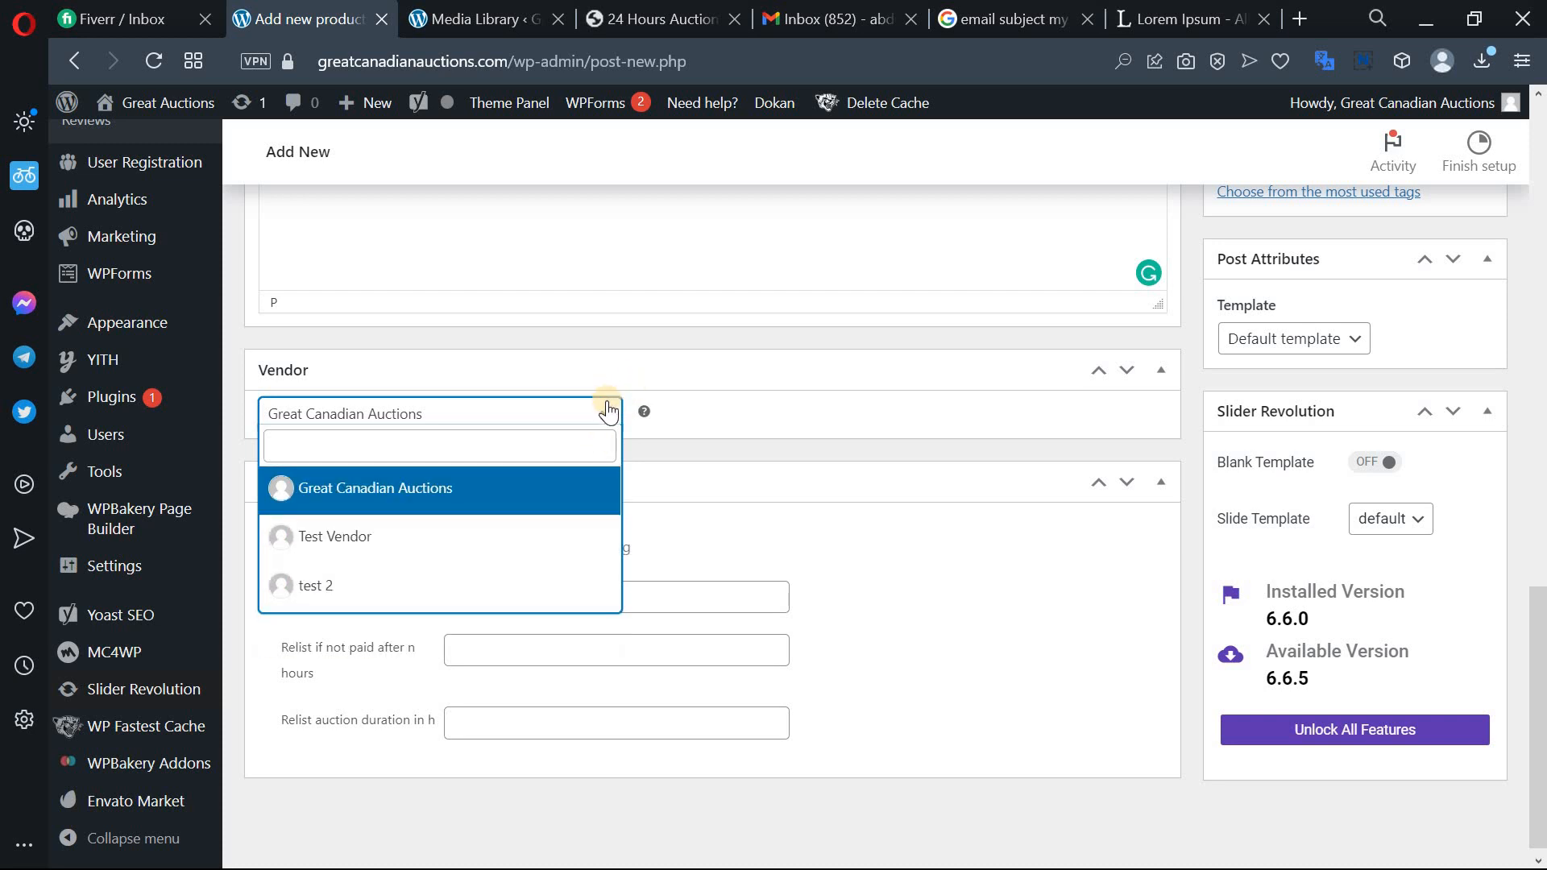
click(755, 520)
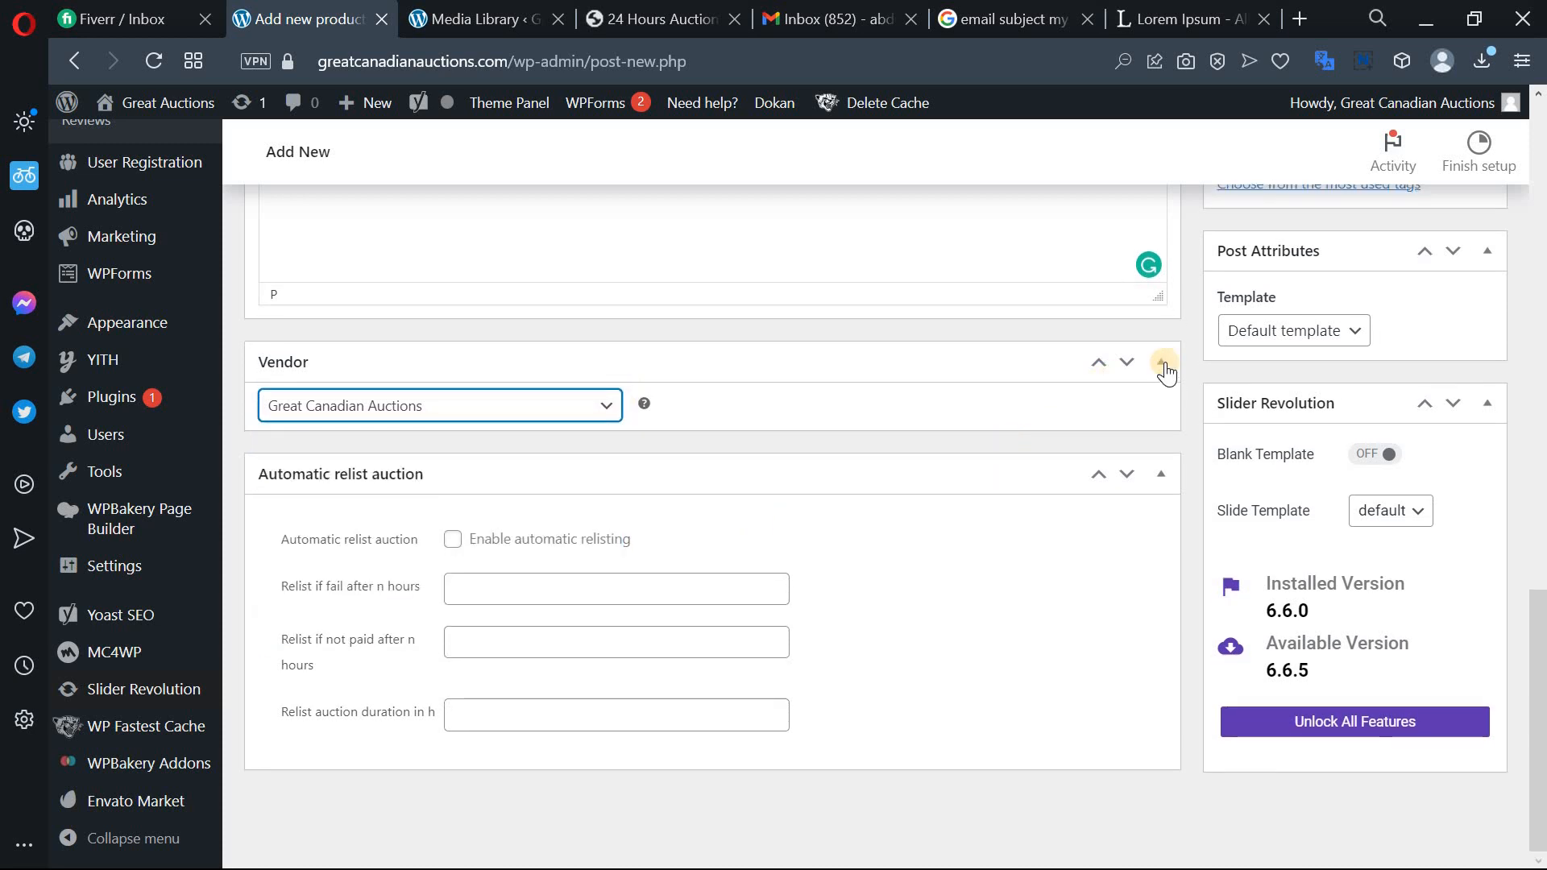
scroll(1217, 456, up, 10)
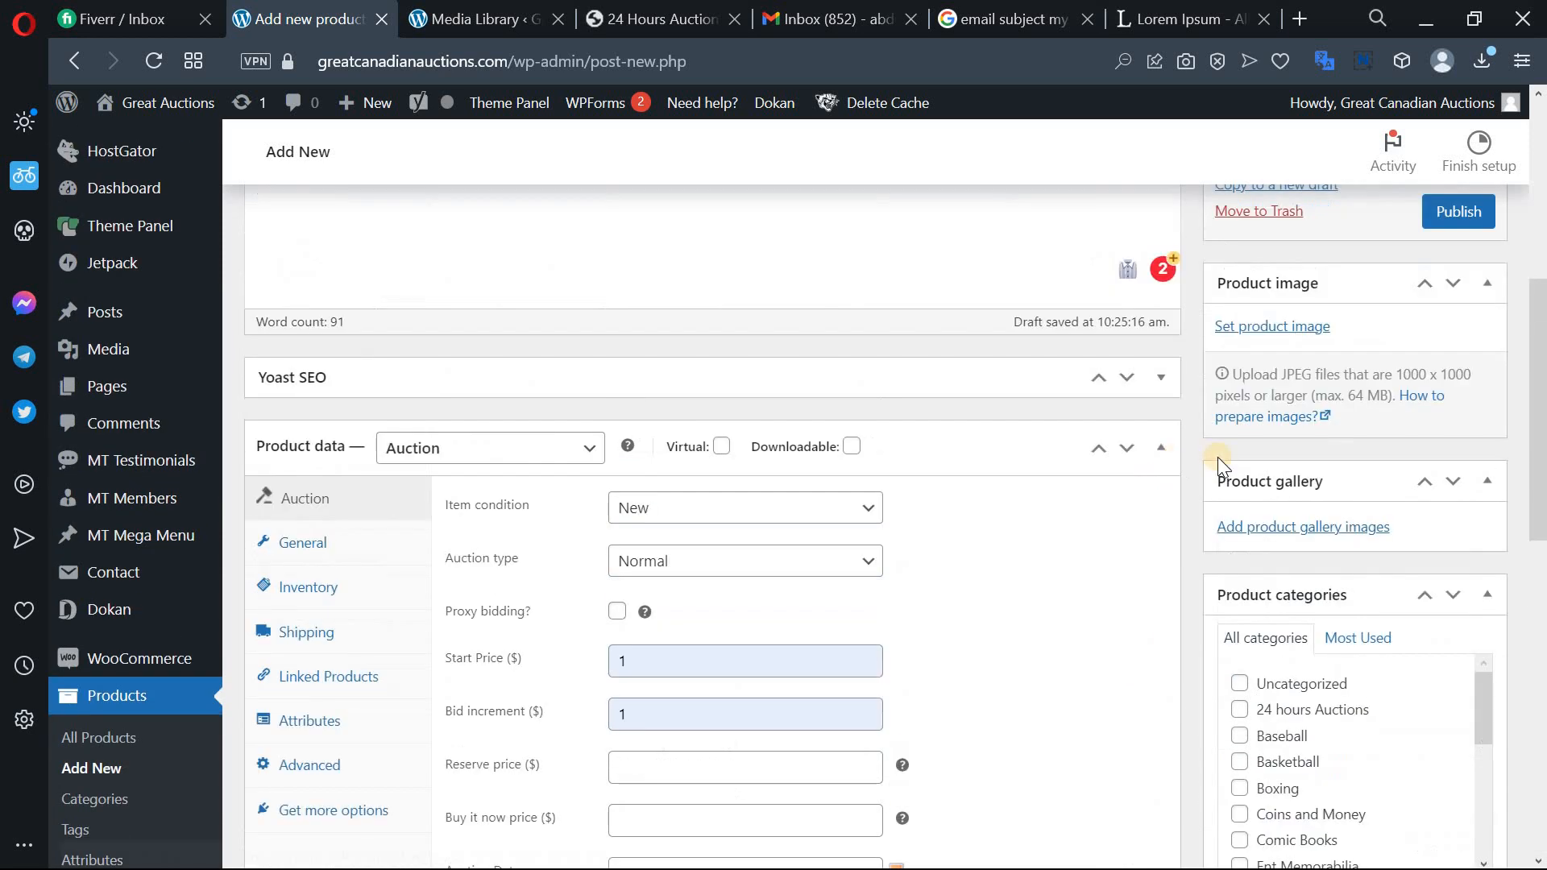
scroll(1457, 363, down, 4)
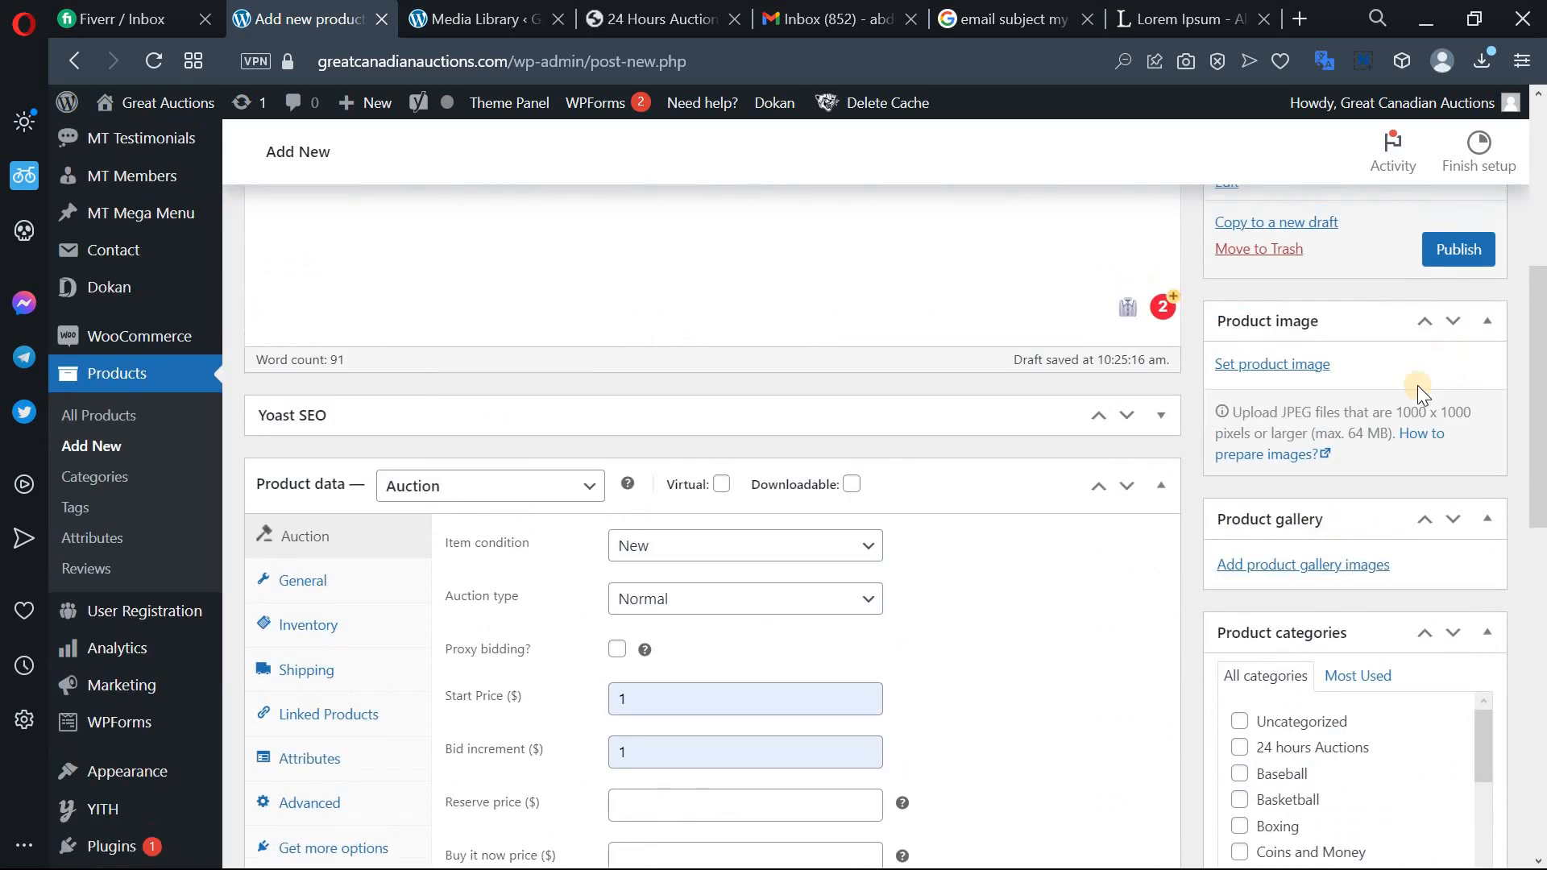
click(1271, 365)
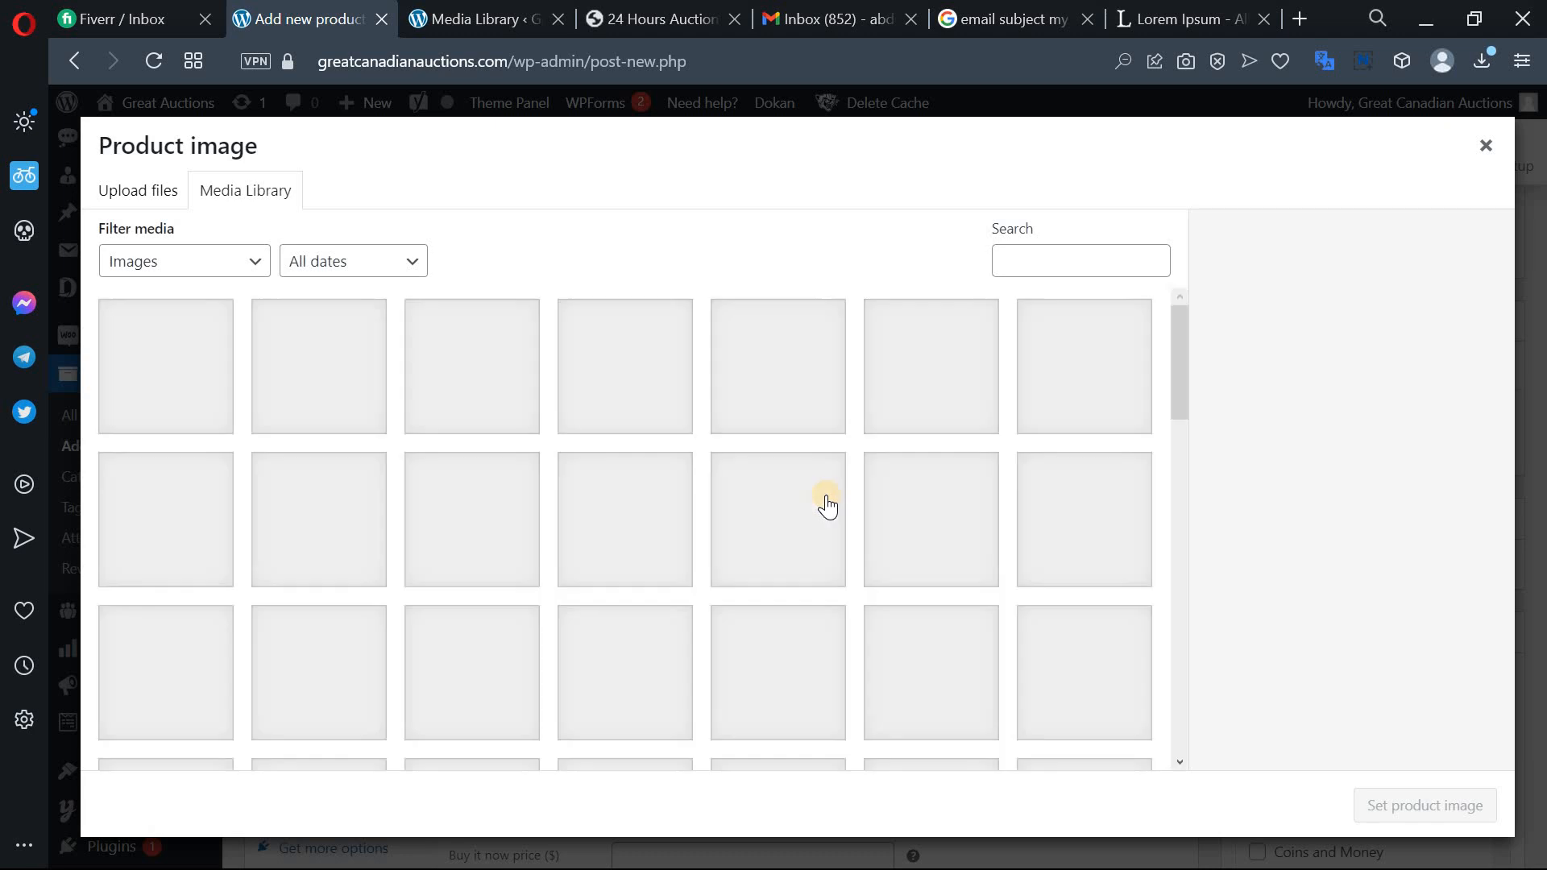
scroll(886, 516, down, 2)
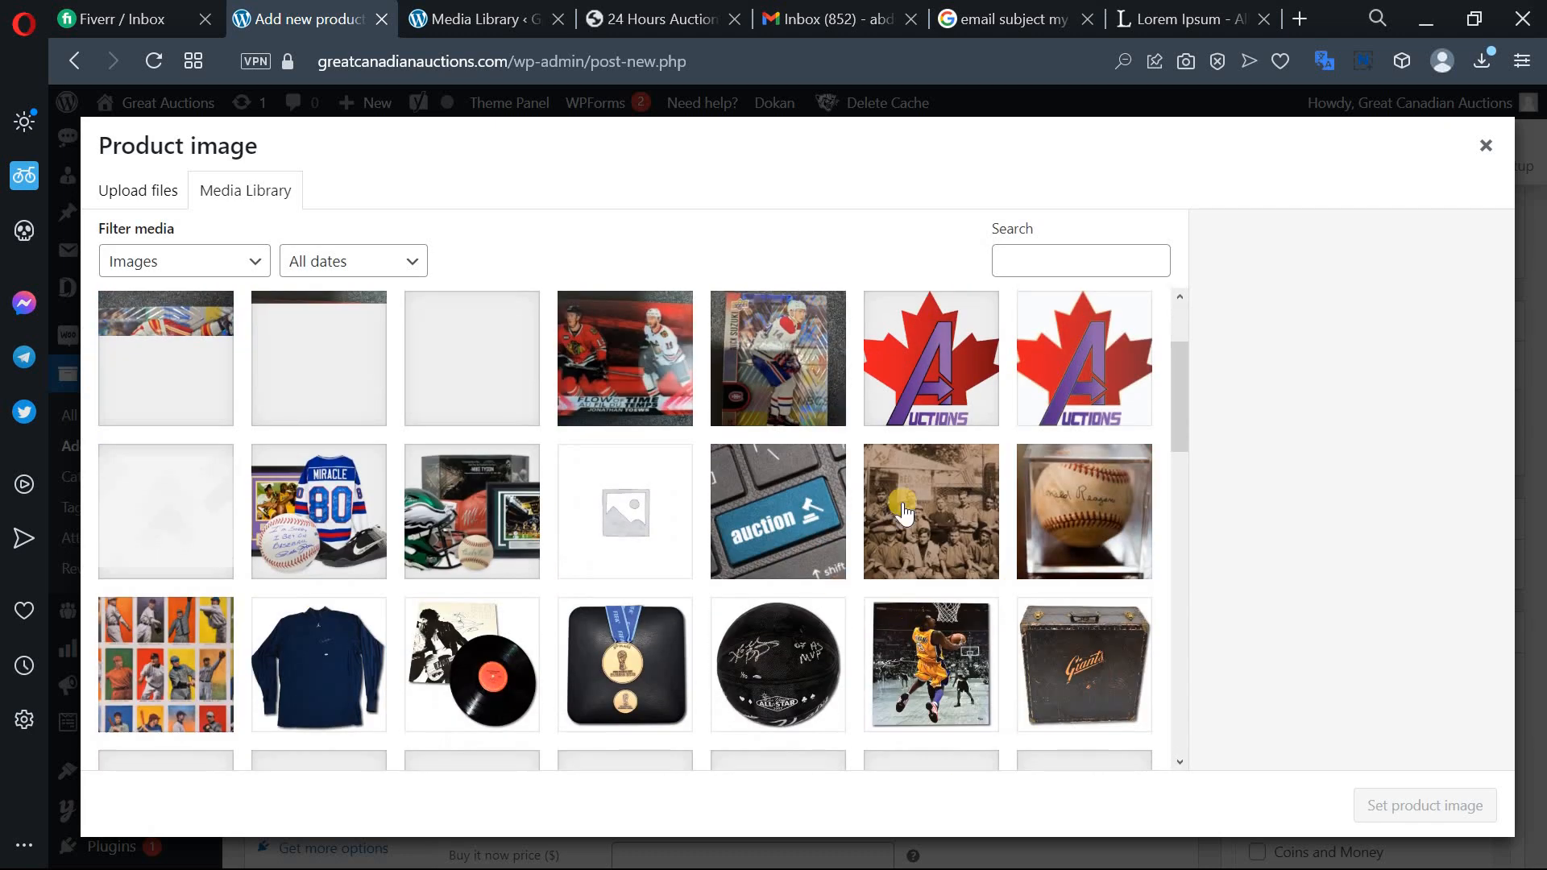
click(946, 530)
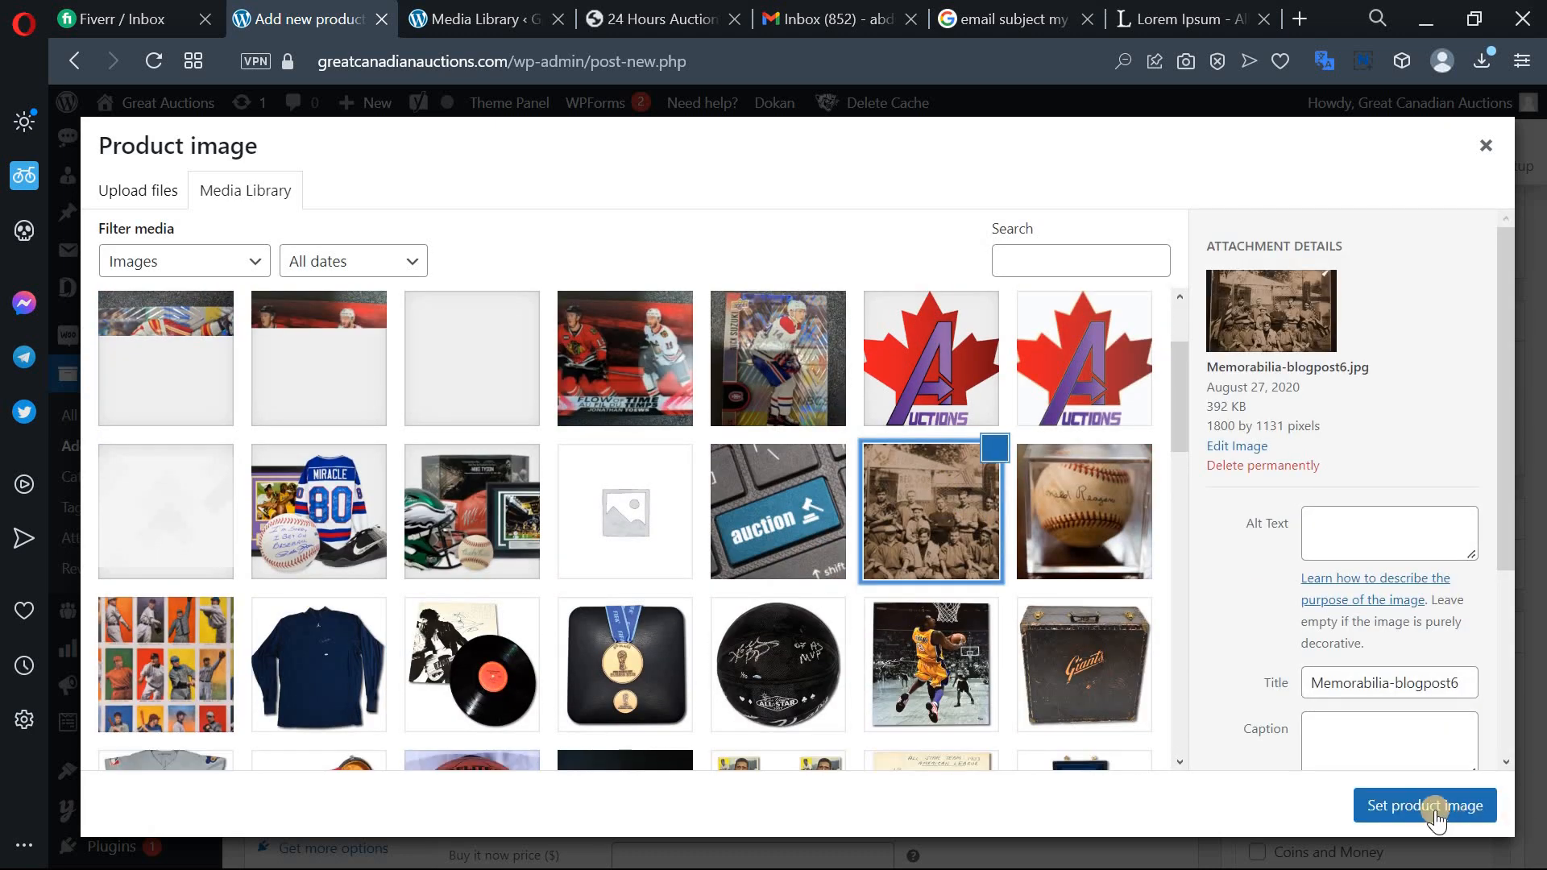
key(Escape)
scroll(1467, 553, down, 2)
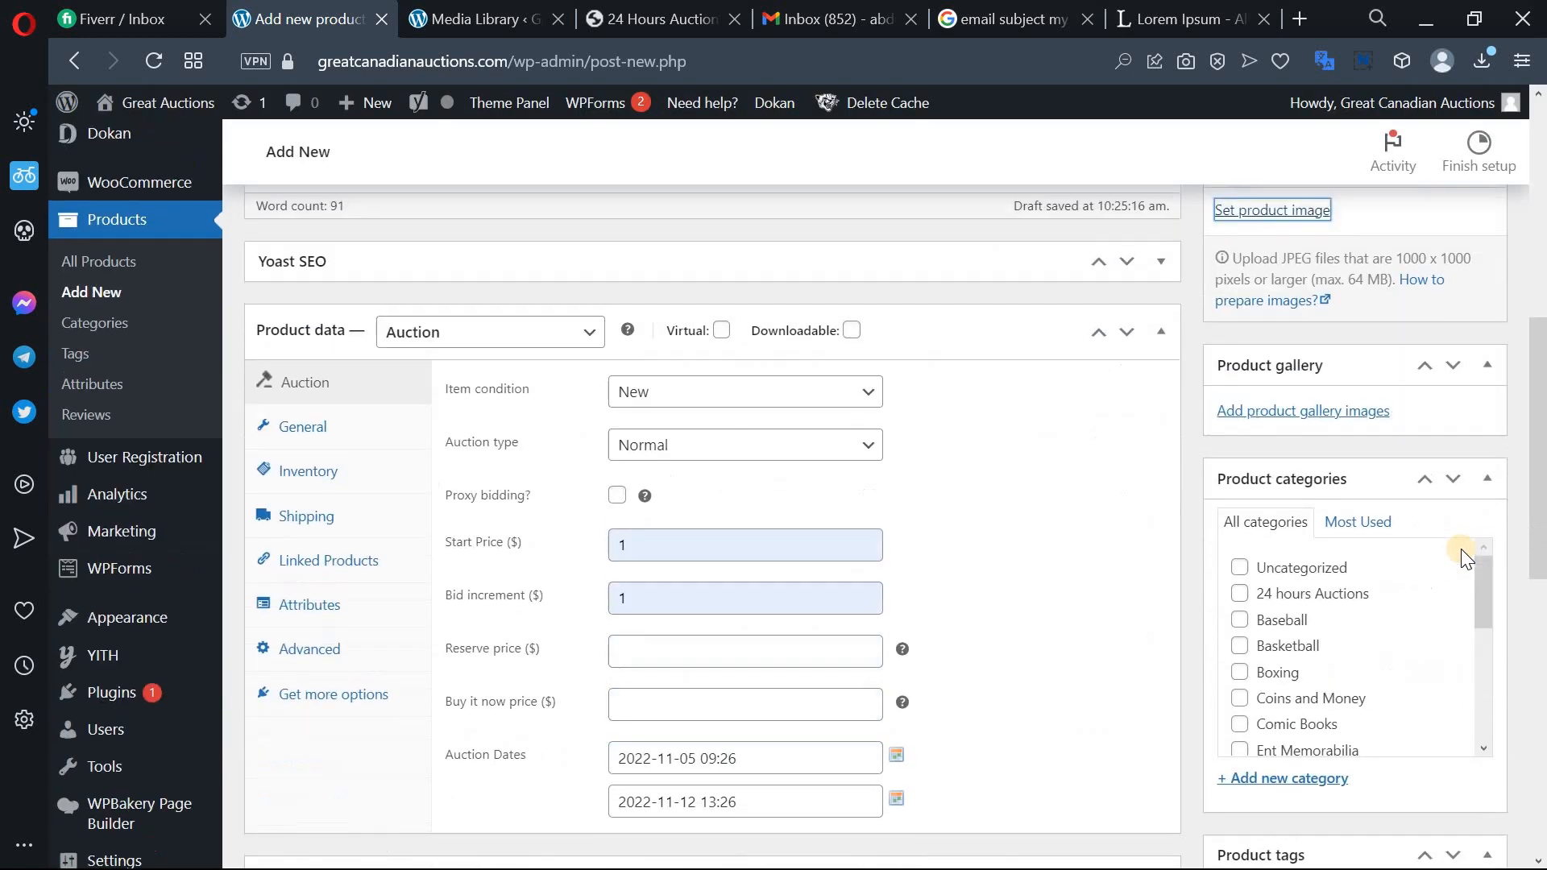
scroll(1425, 624, down, 2)
scroll(1426, 632, up, 3)
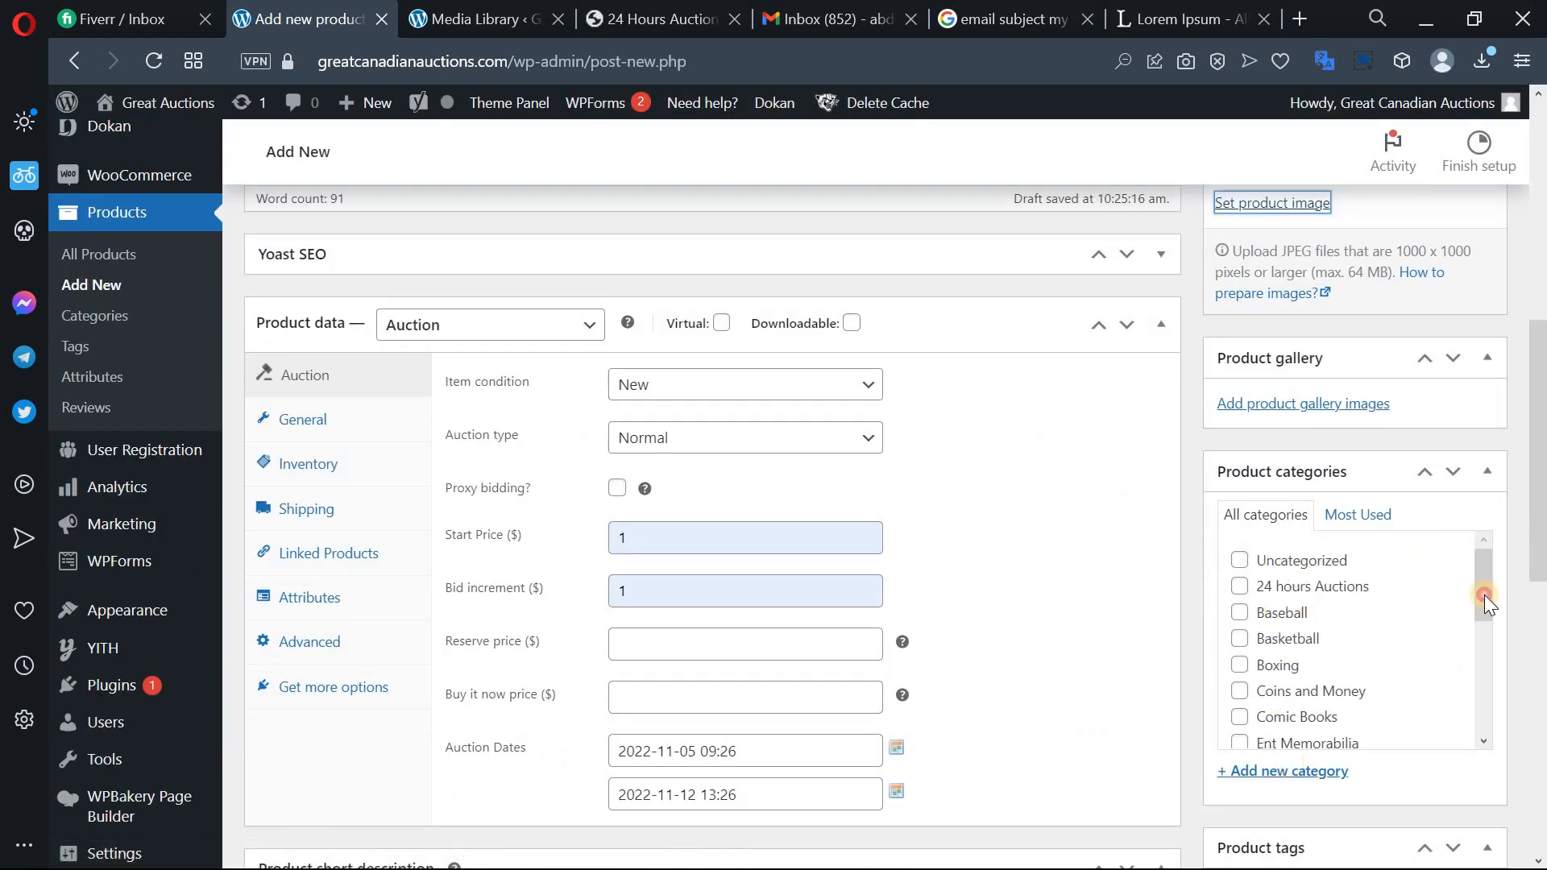
scroll(1484, 600, down, 1)
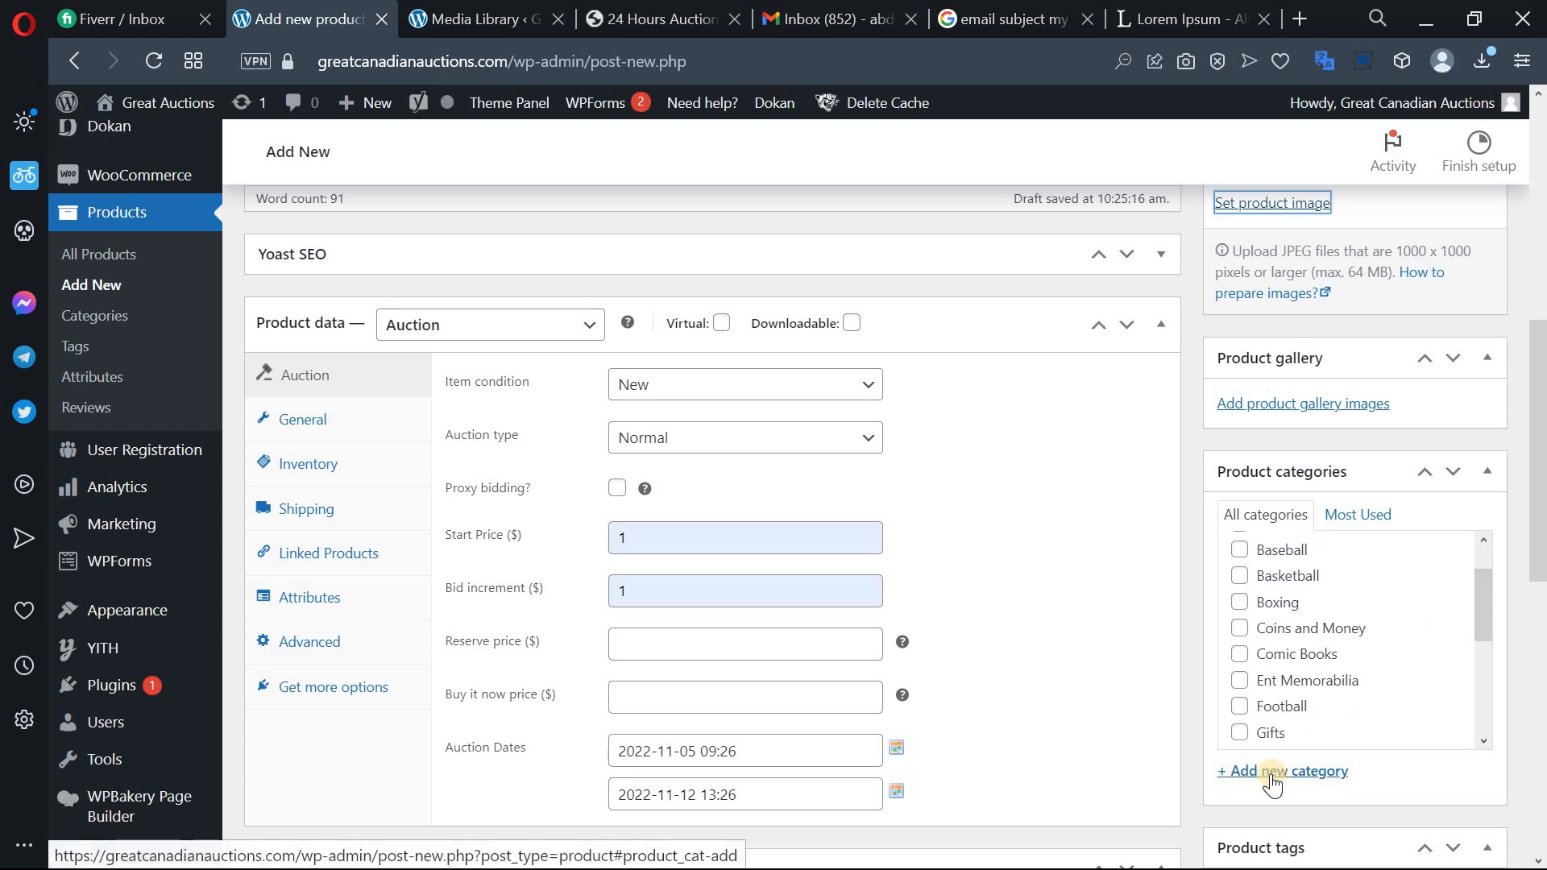
Add a new product category named 'tecst'.
click(1271, 776)
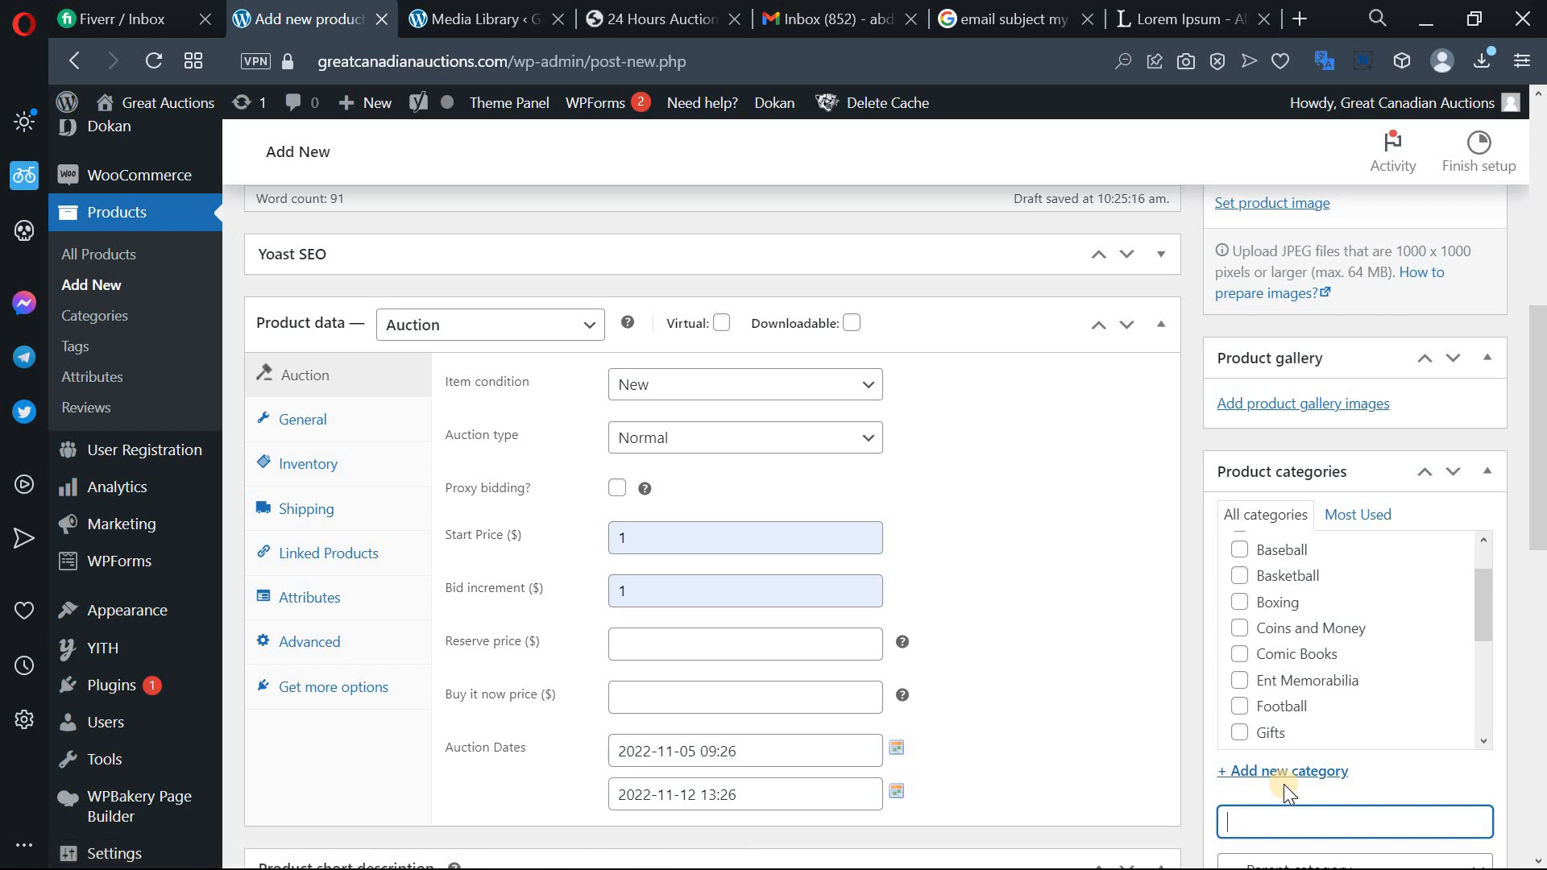
text(te)
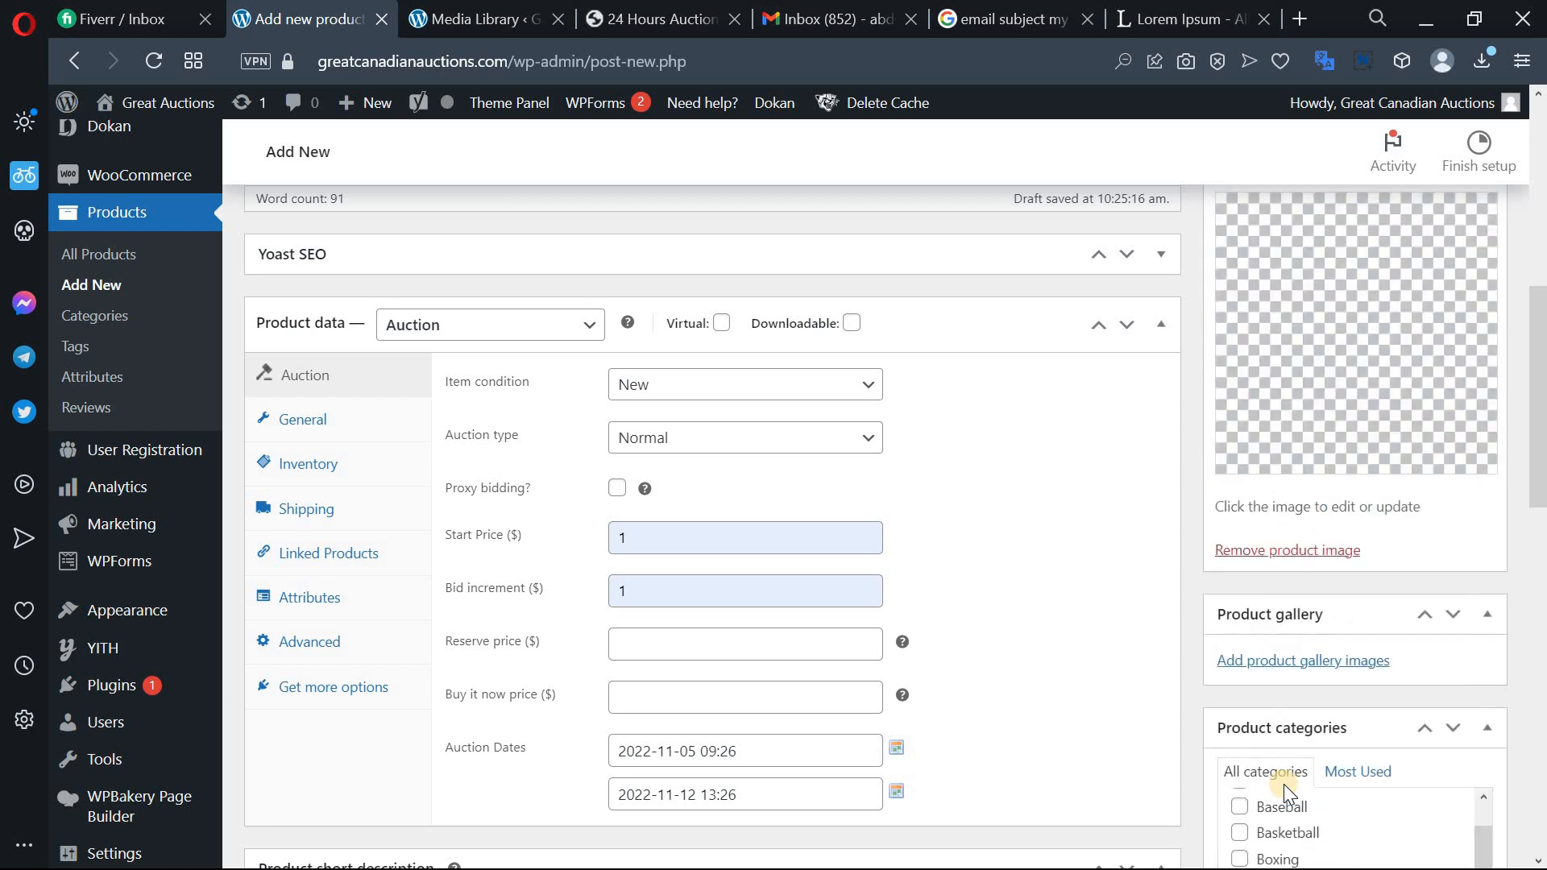
scroll(1441, 435, down, 6)
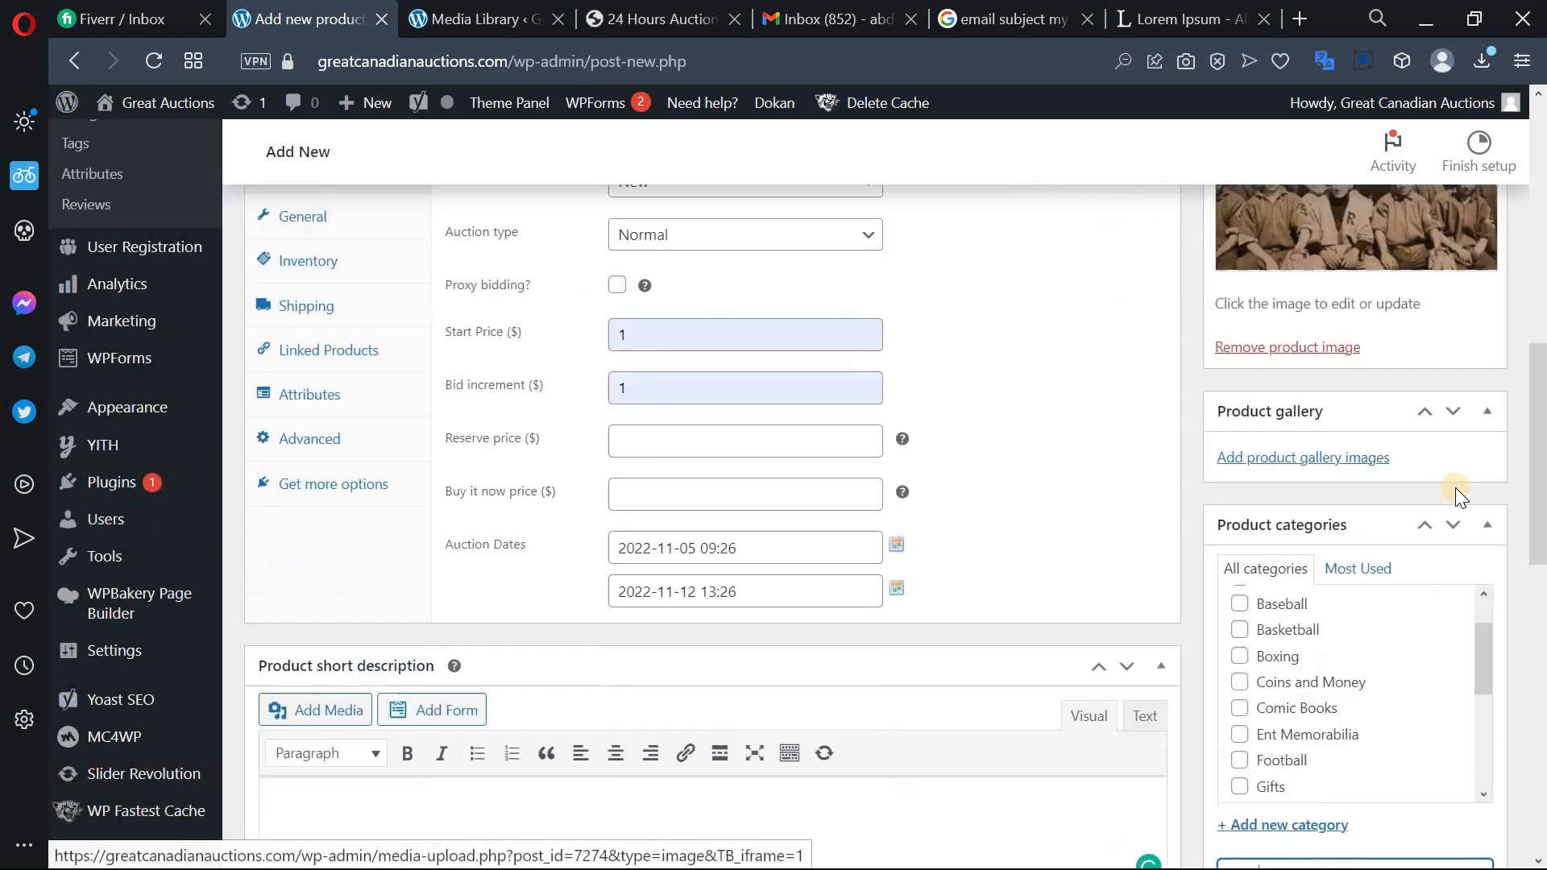
scroll(1482, 342, up, 2)
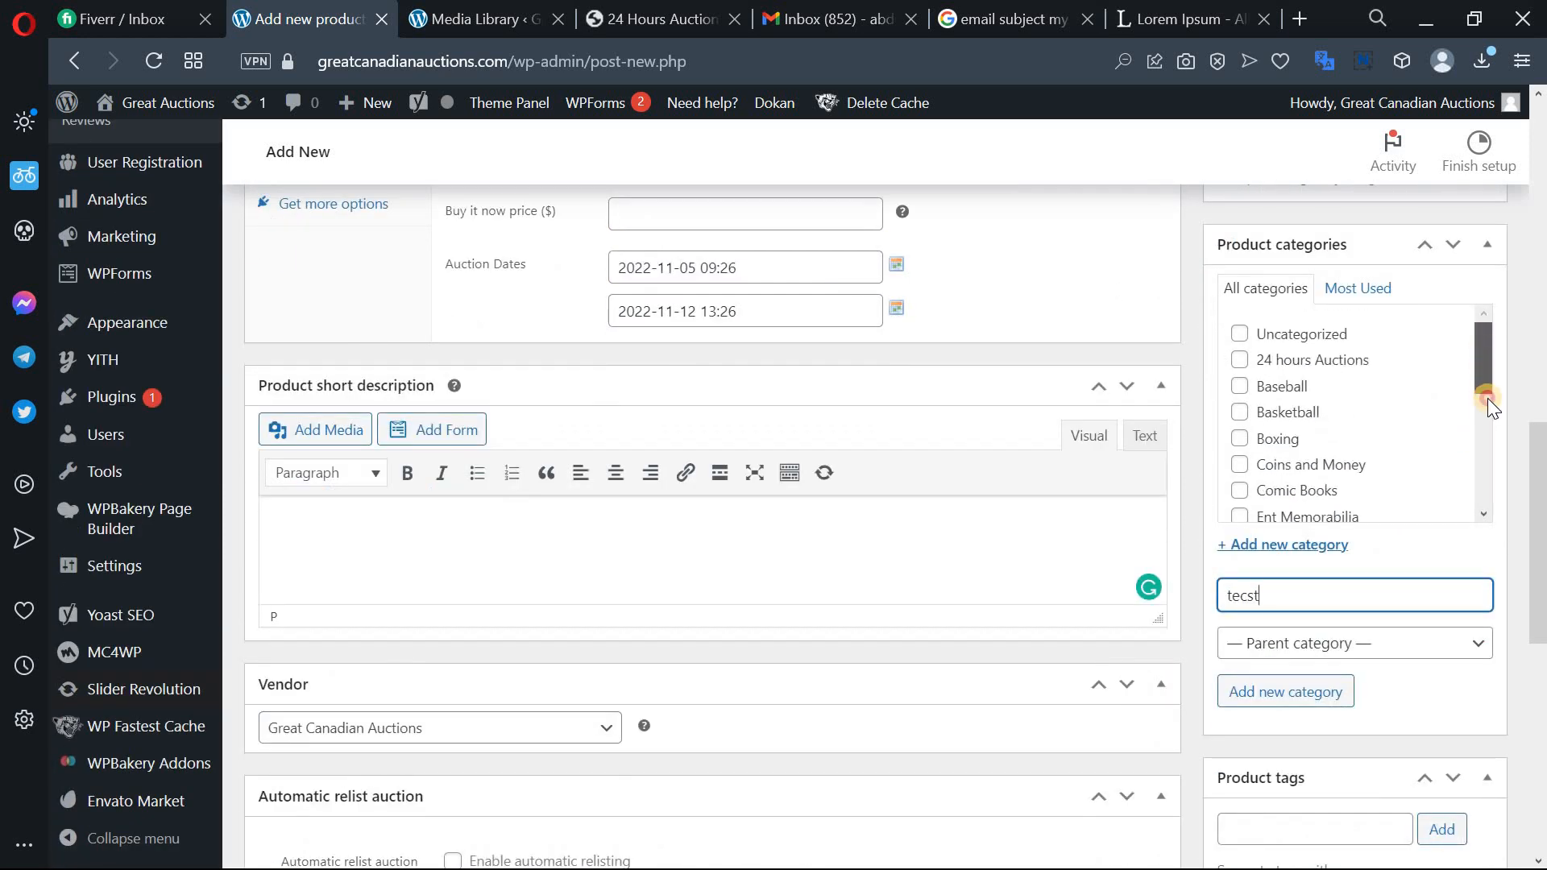
scroll(1488, 419, down, 4)
scroll(1490, 483, down, 3)
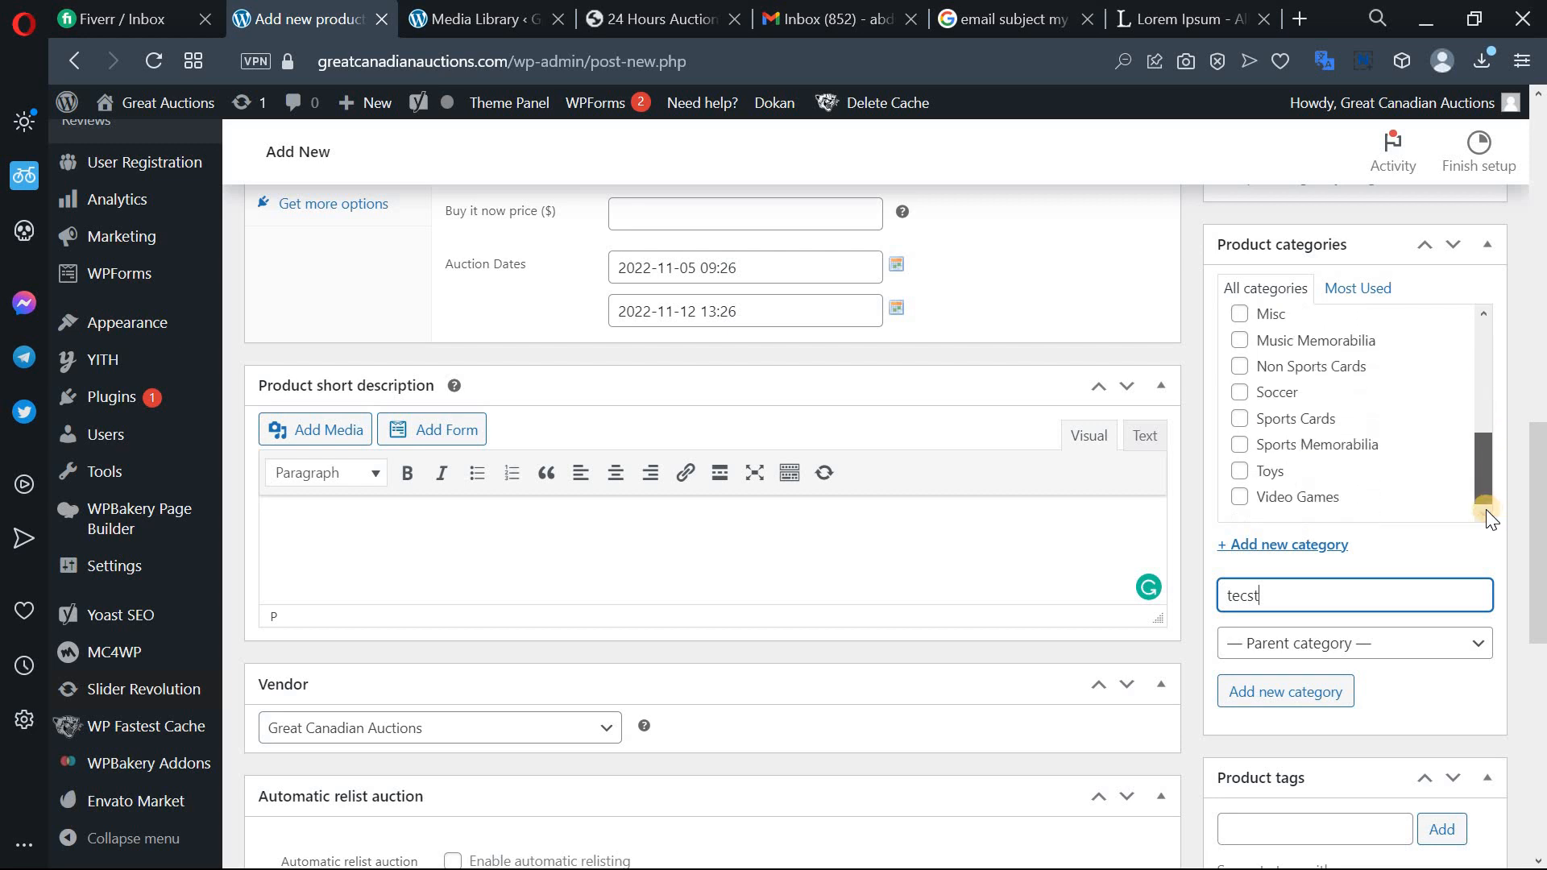
click(1341, 695)
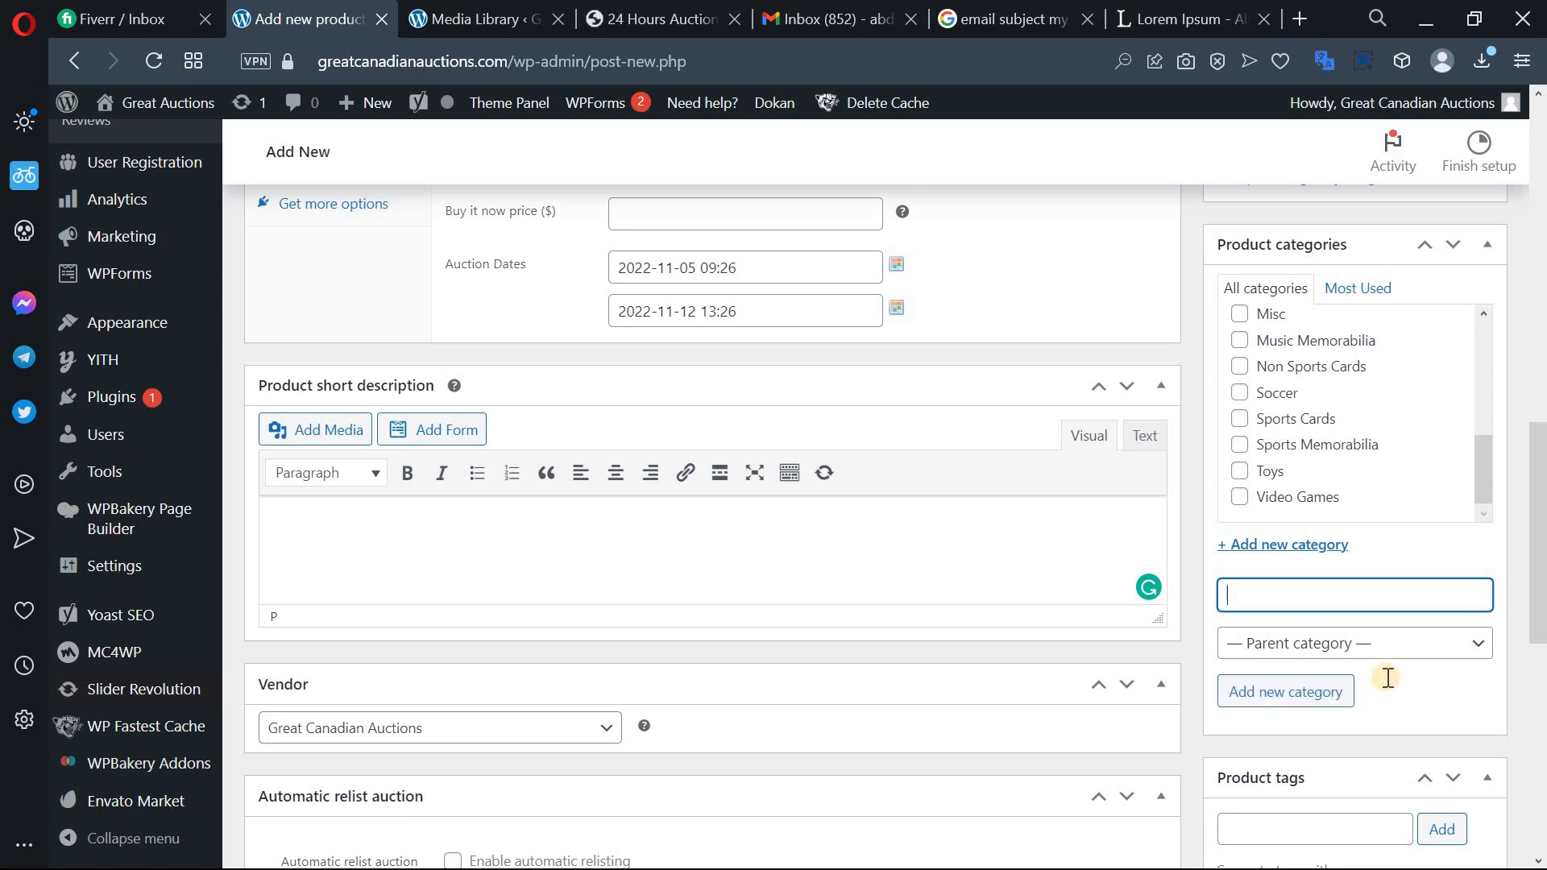
Make sure the tecst category is ticked for this product.
scroll(1369, 564, down, 2)
scroll(1337, 555, up, 3)
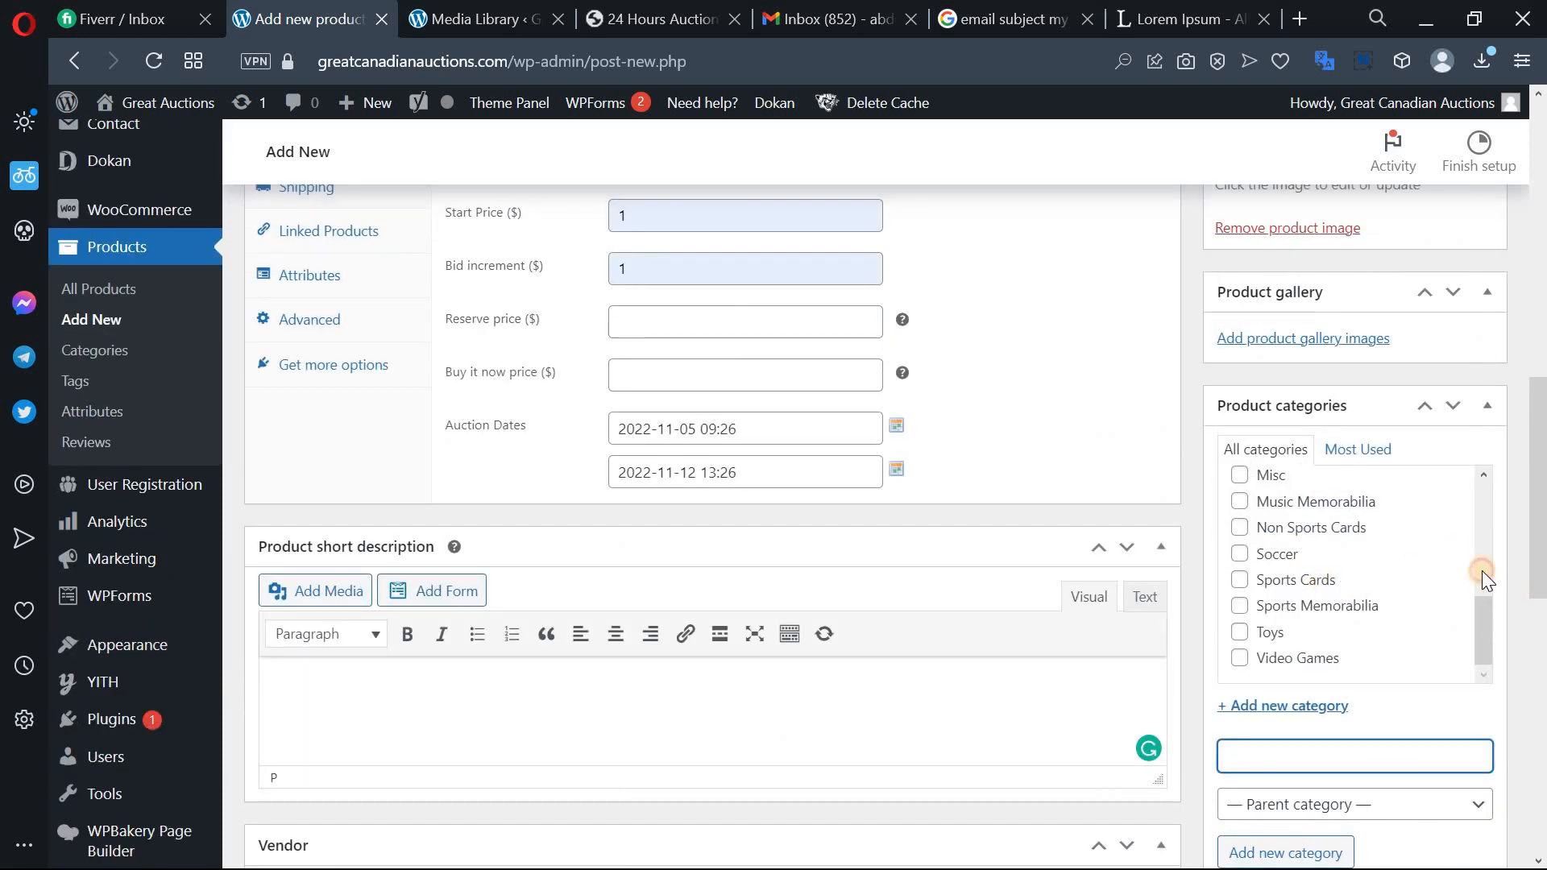
click(1479, 620)
drag(1479, 623, 1472, 487)
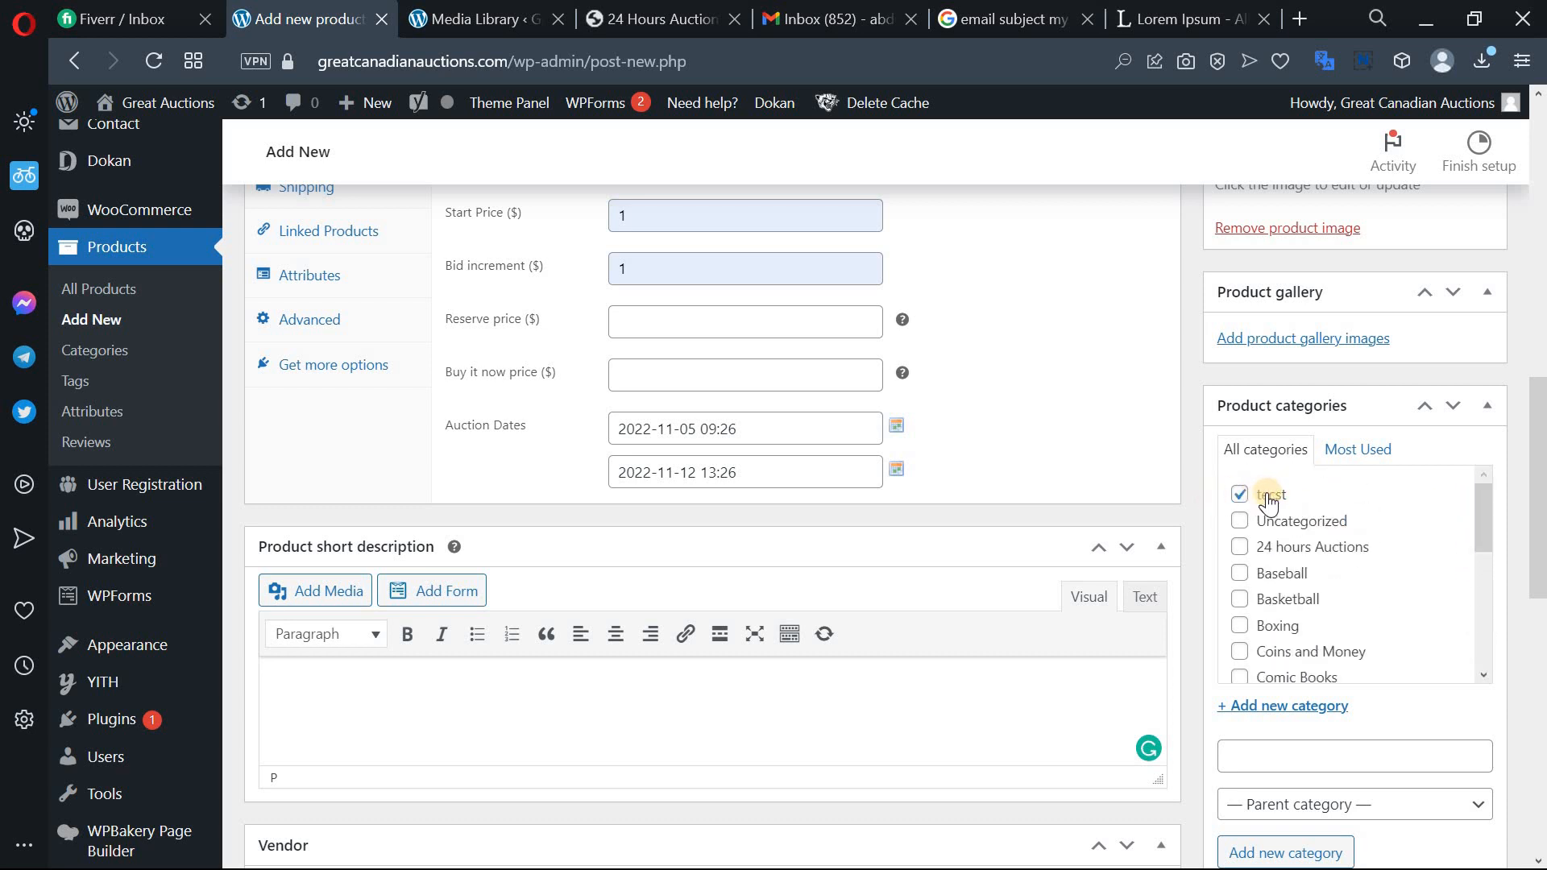
scroll(1367, 480, down, 10)
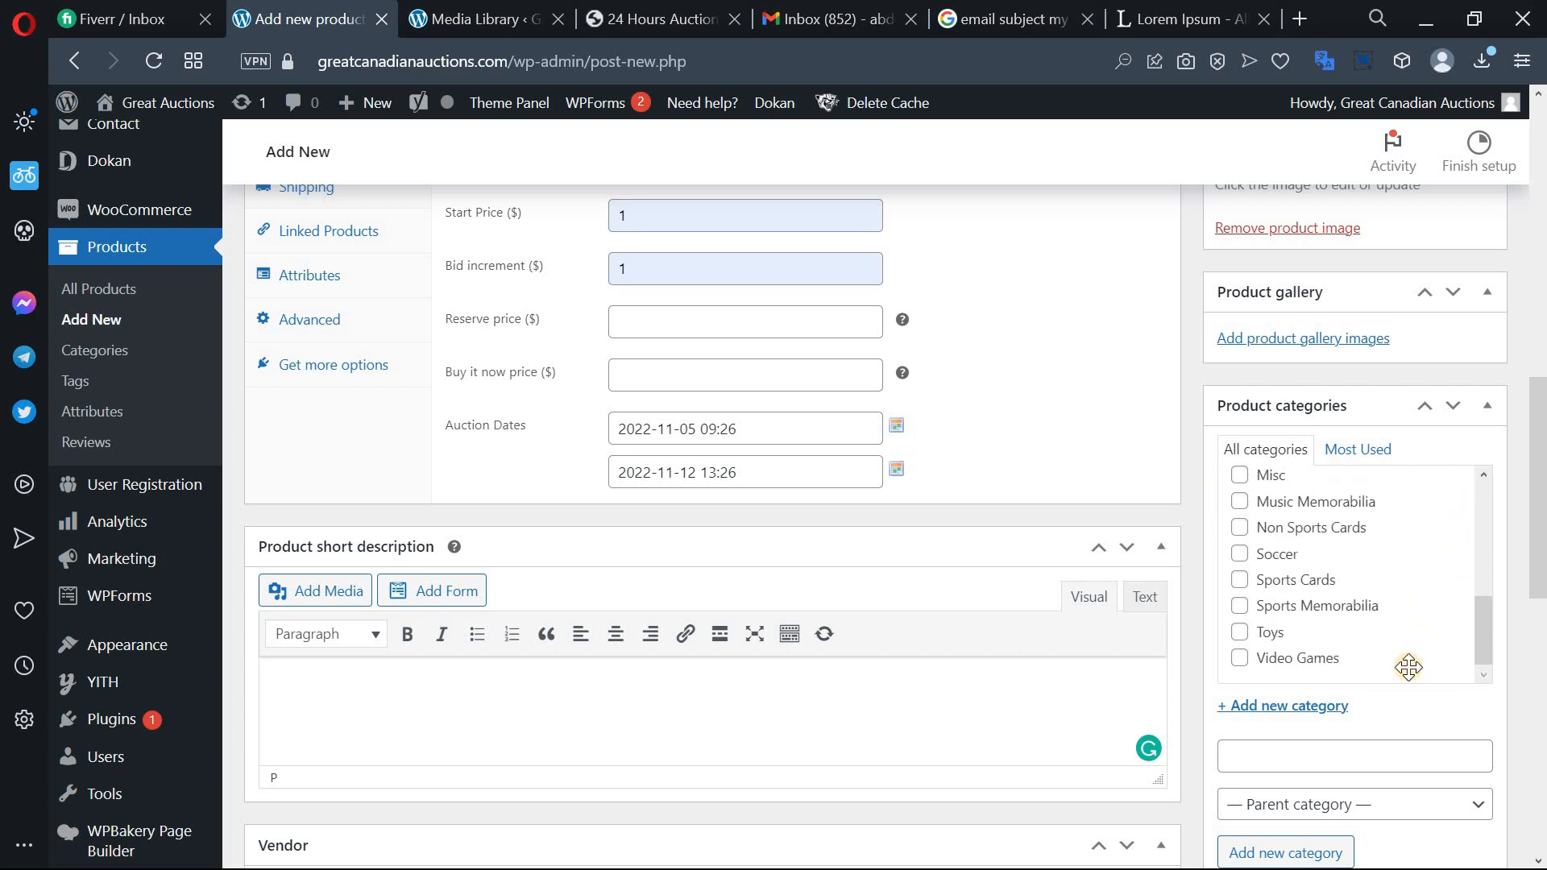
scroll(1414, 672, down, 2)
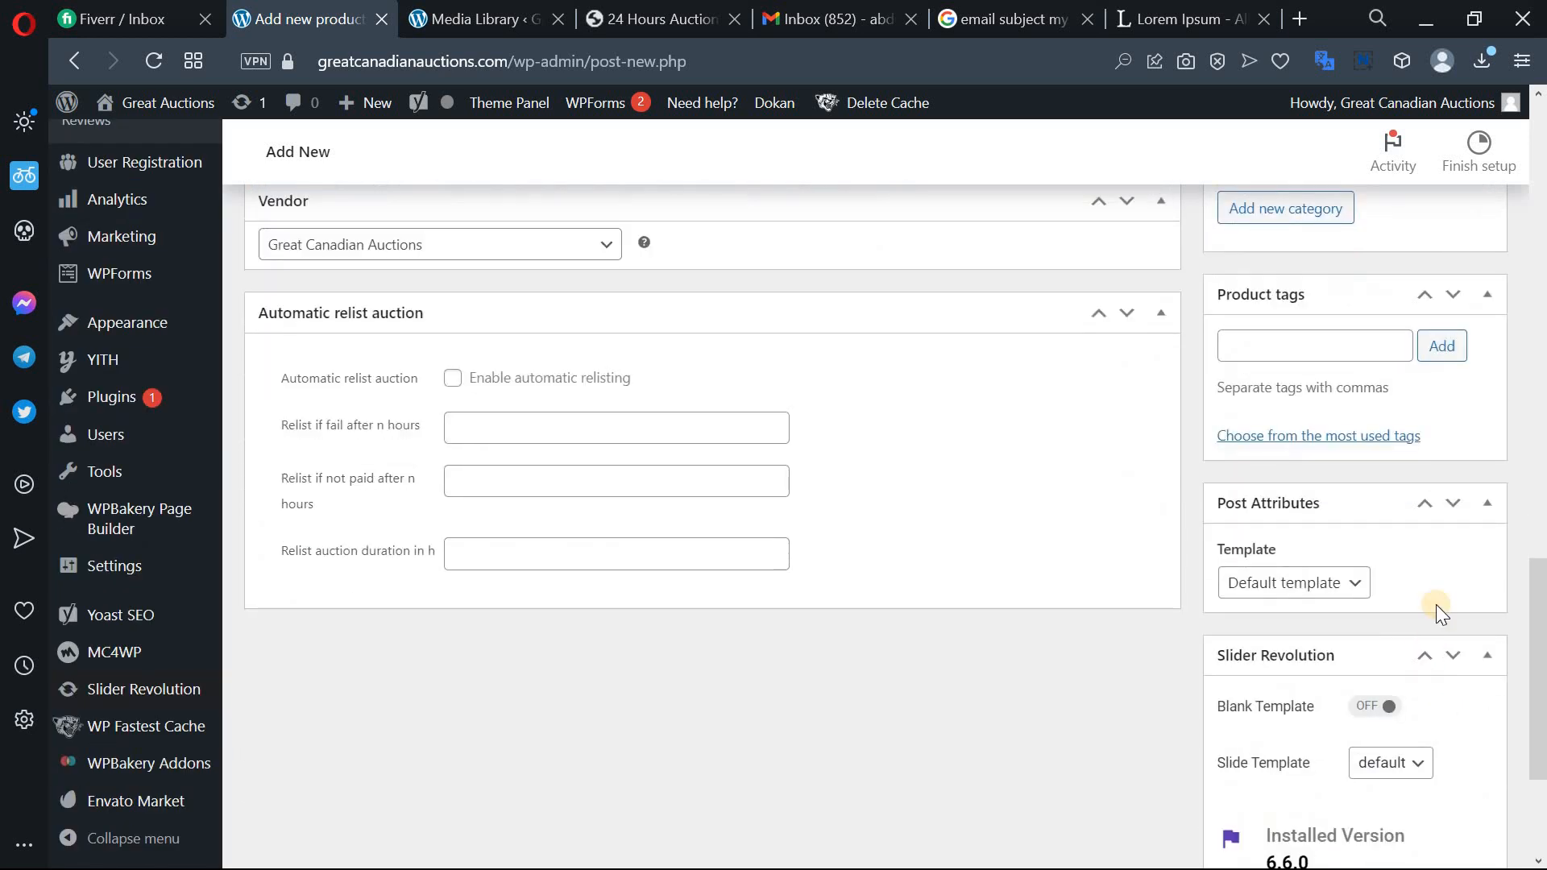
click(1295, 348)
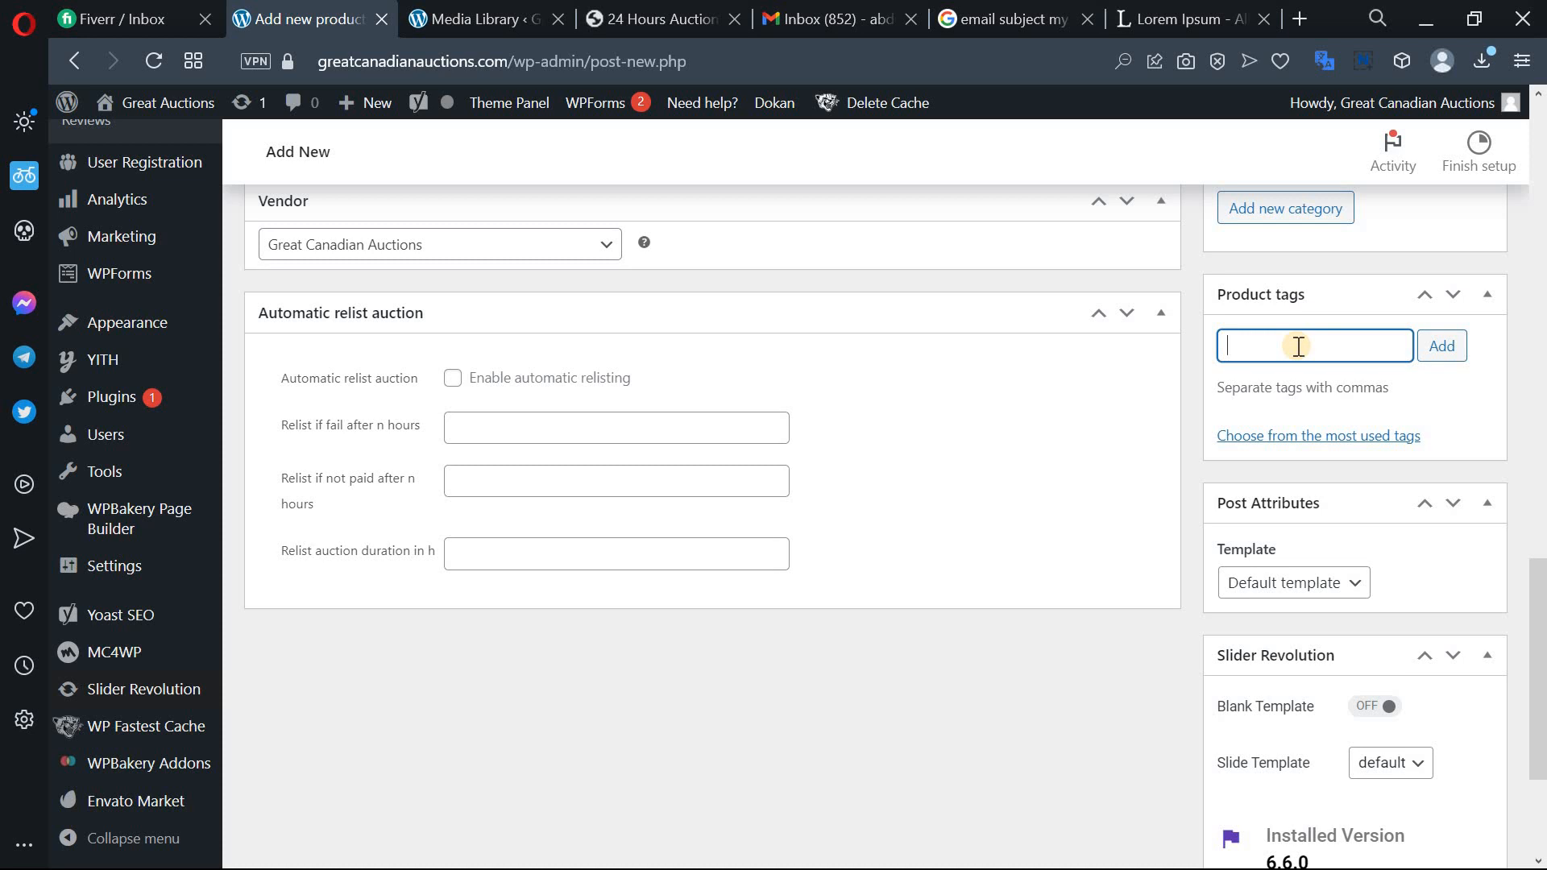
scroll(1430, 447, down, 2)
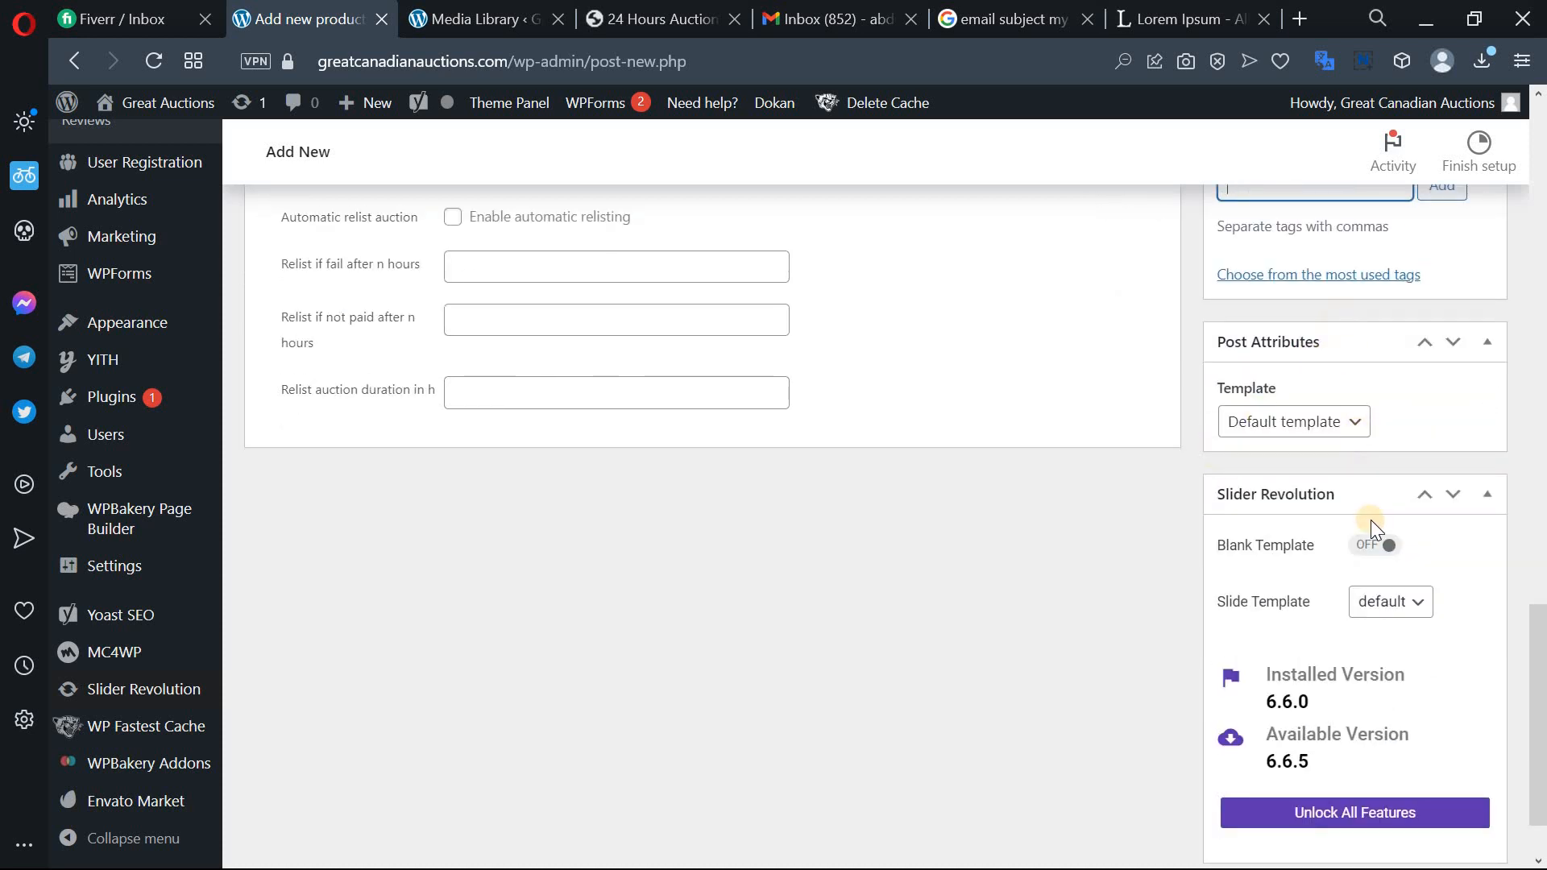
scroll(1349, 338, down, 1)
click(1359, 338)
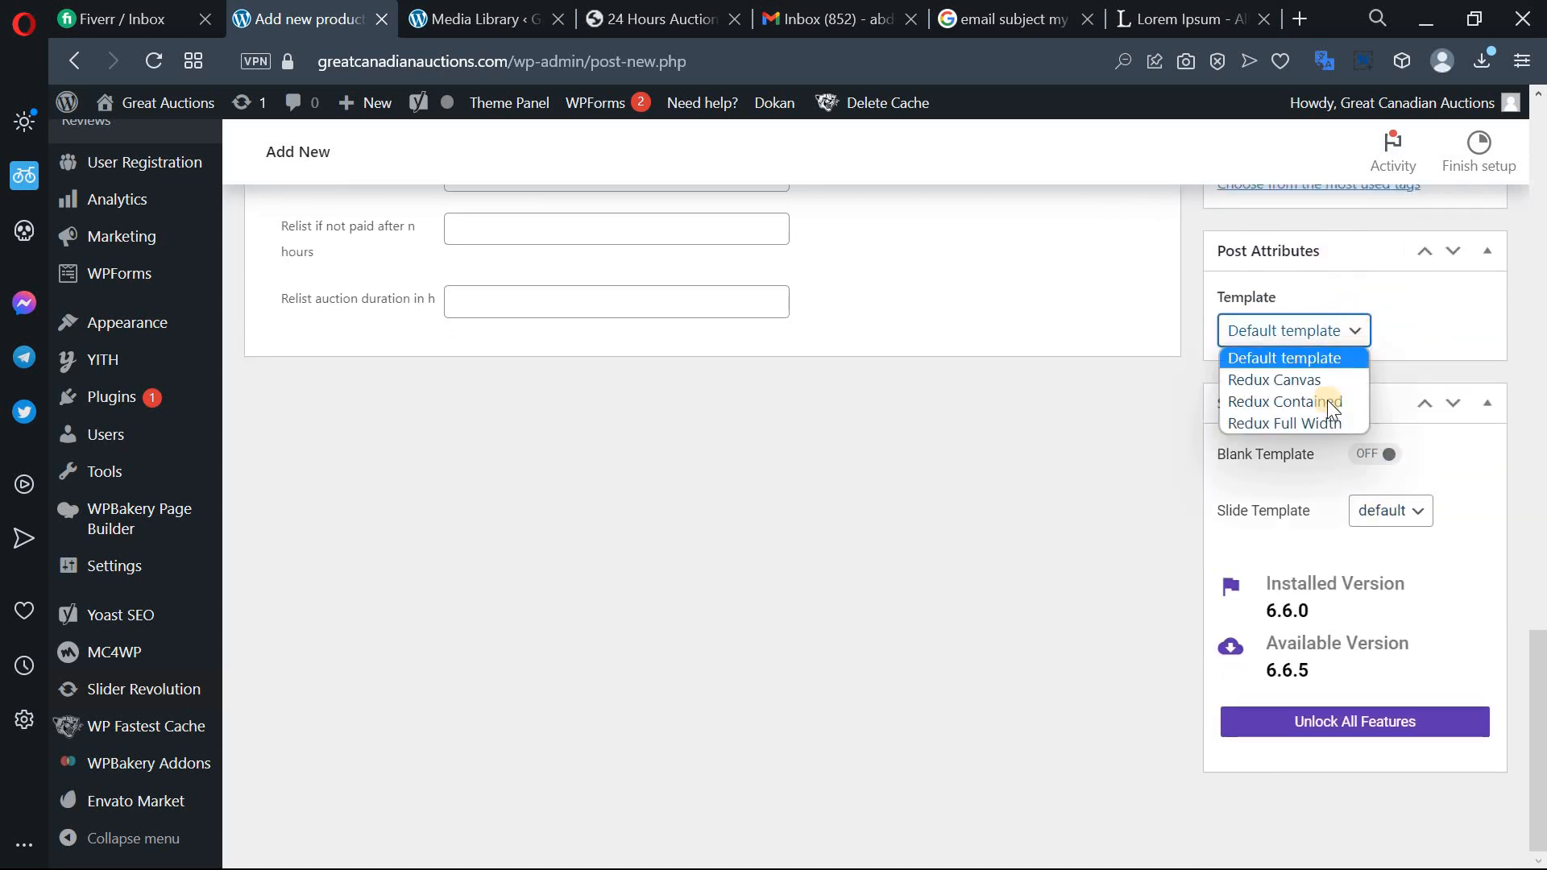
click(1413, 324)
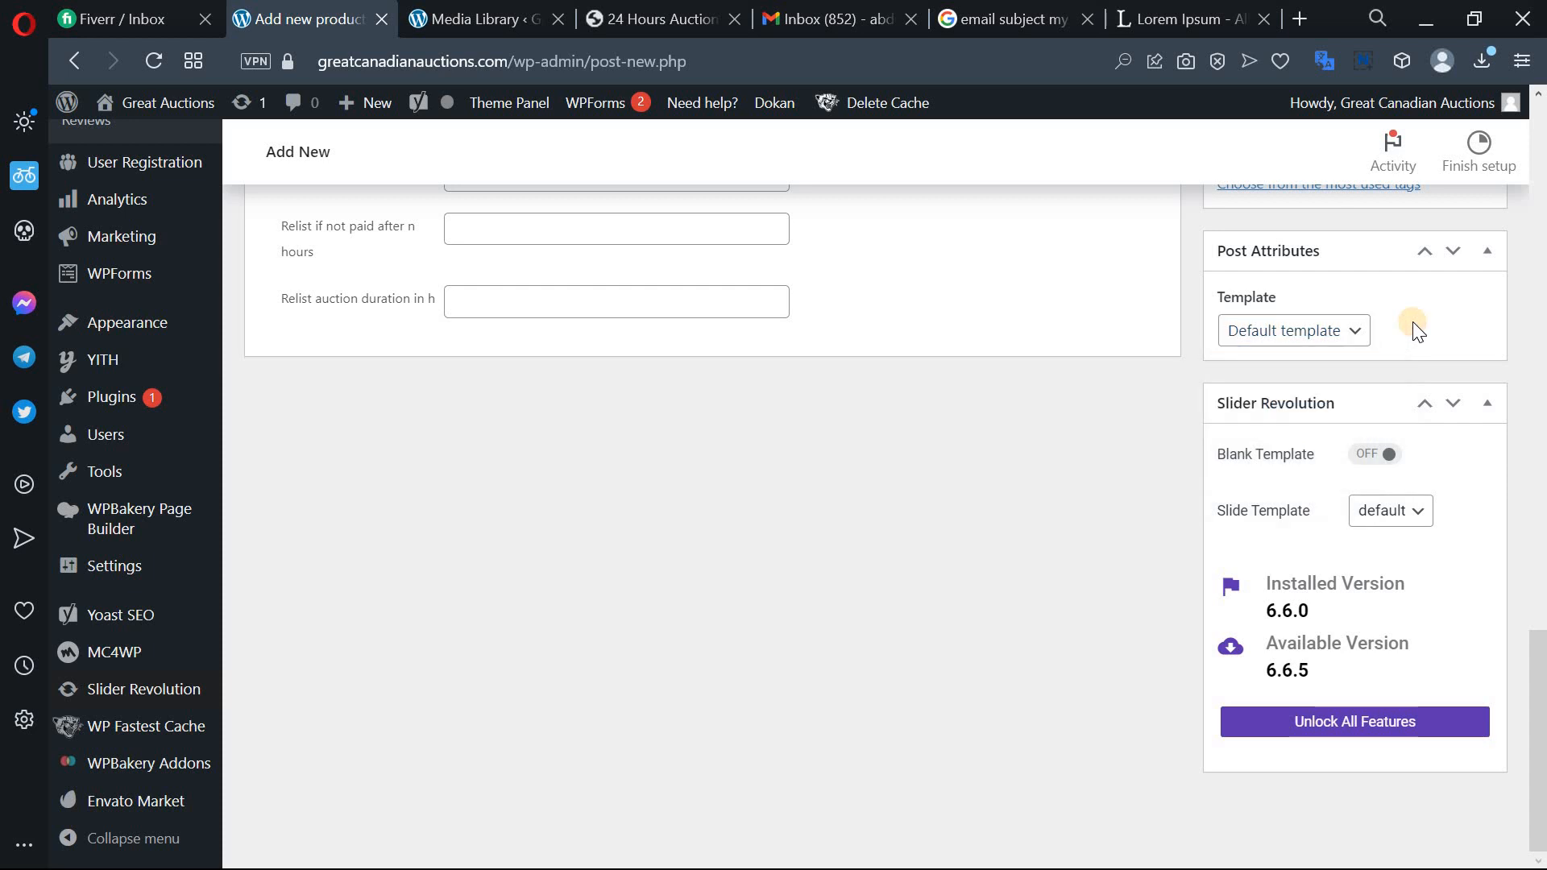
scroll(1417, 330, up, 7)
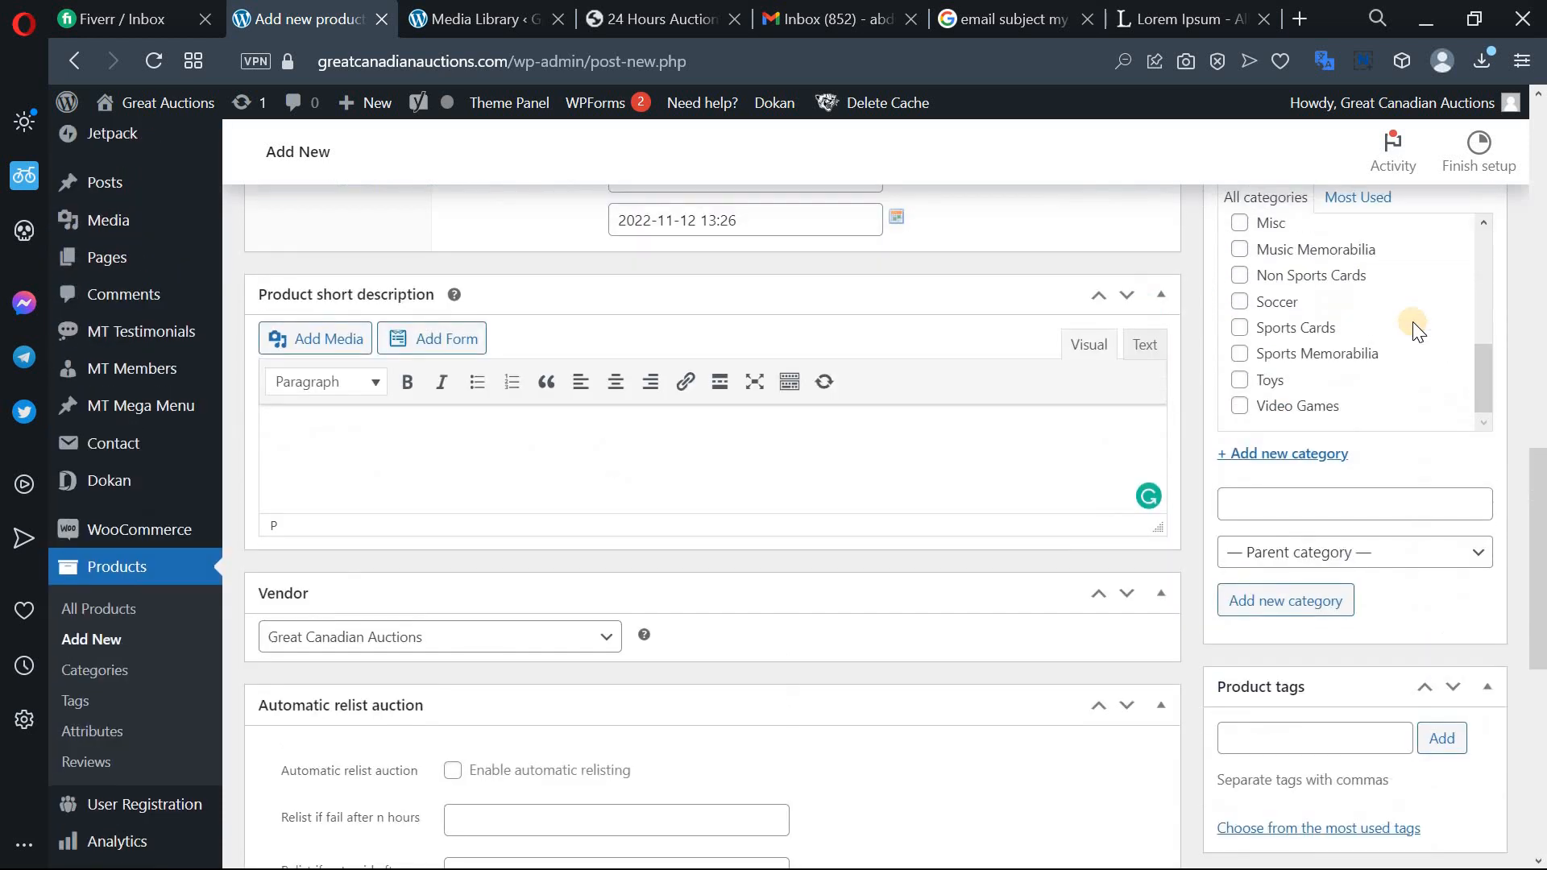
scroll(1416, 331, up, 3)
scroll(1130, 531, up, 12)
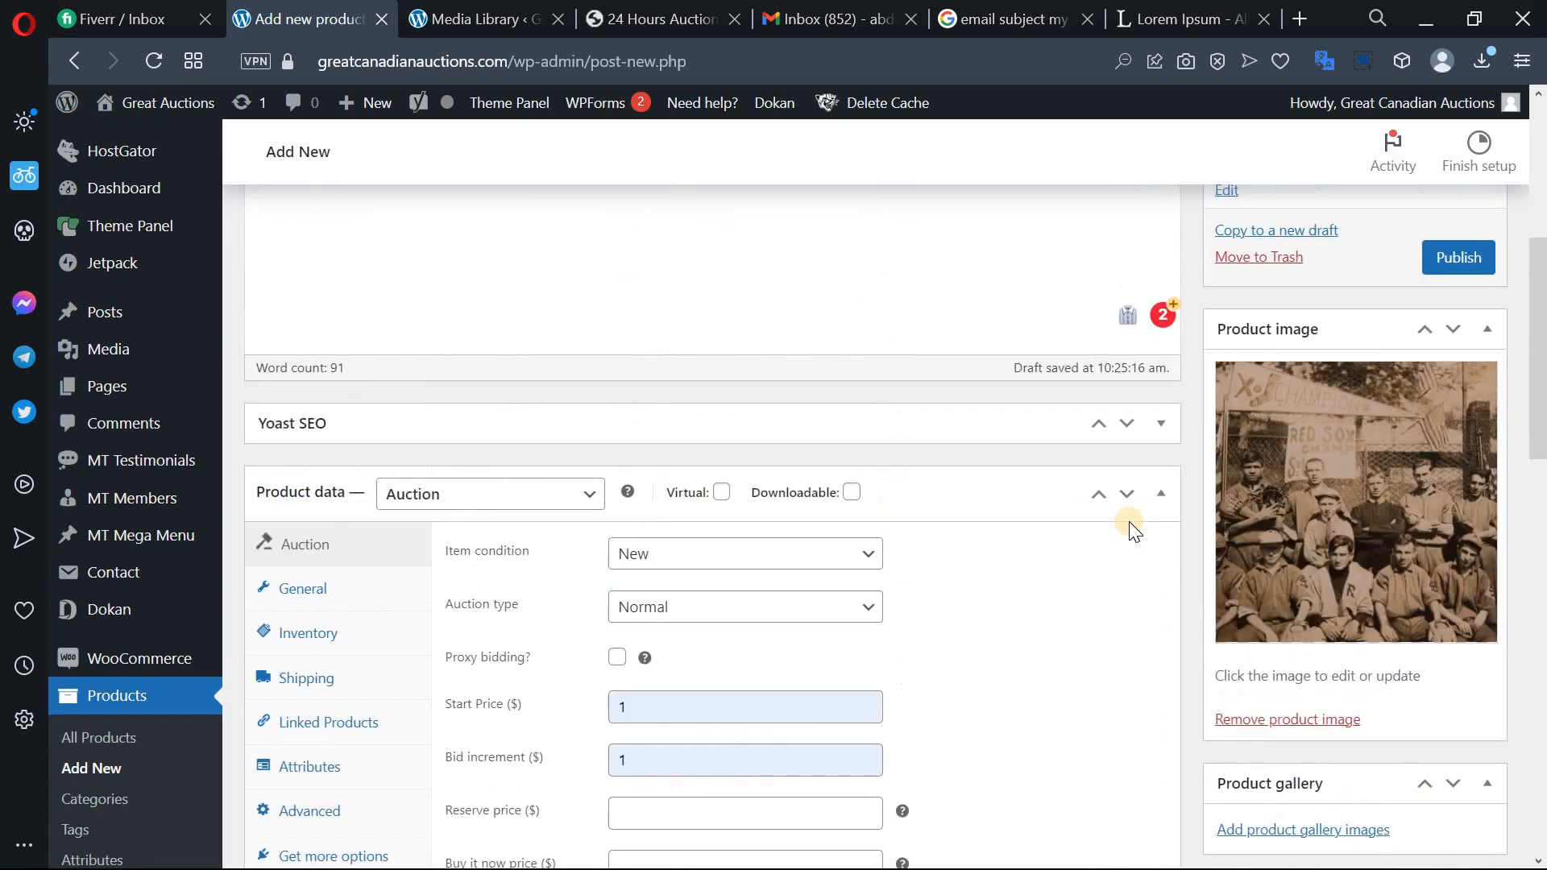
Open the published product's live page in a new browser tab.
scroll(1130, 522, up, 3)
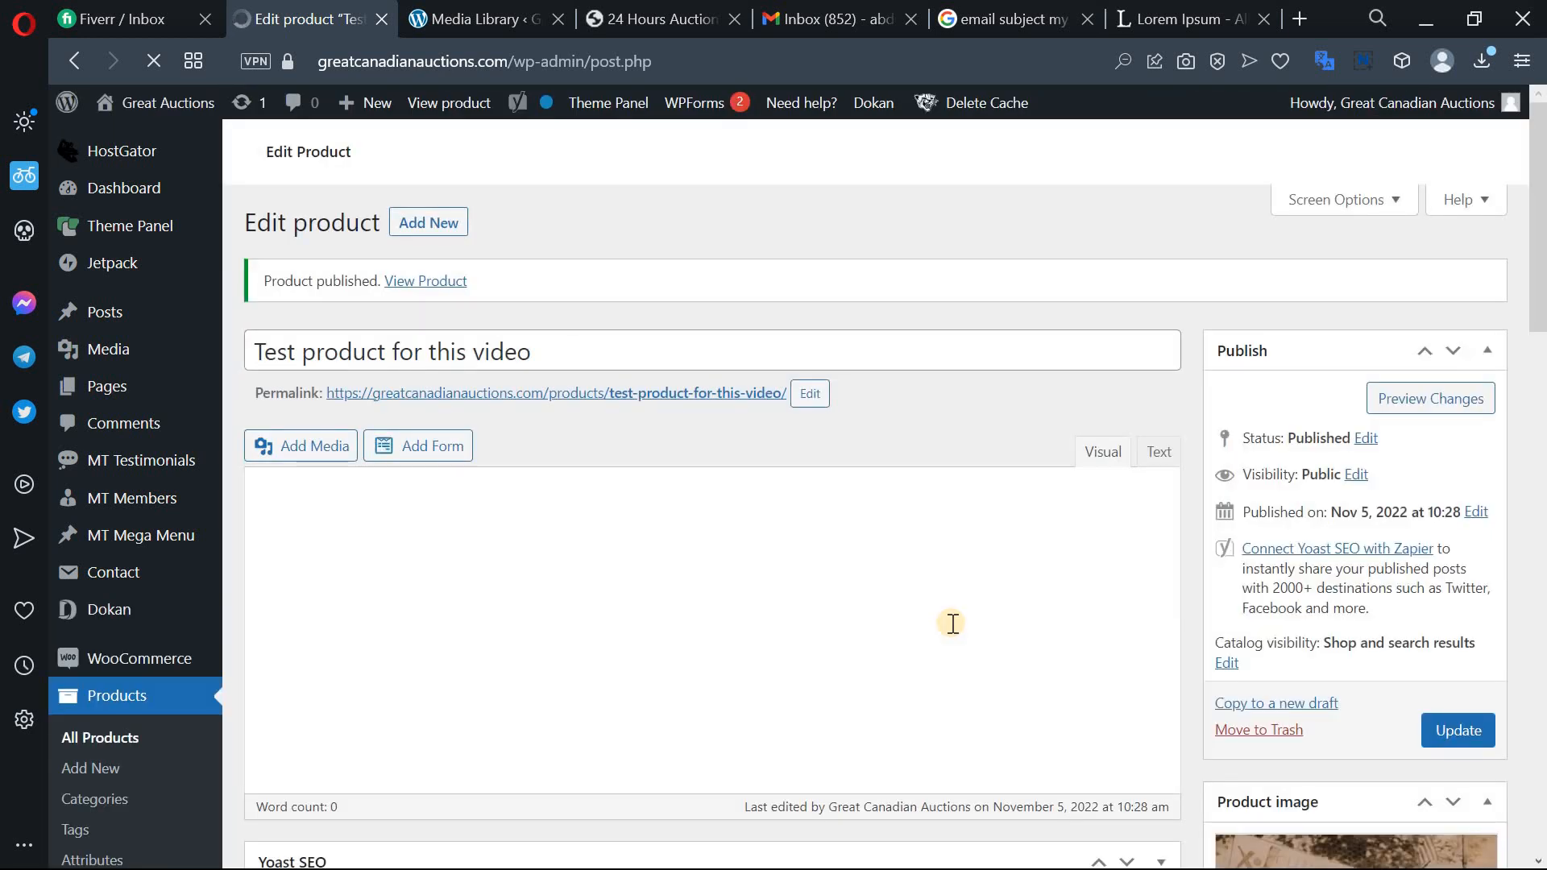
scroll(952, 623, down, 12)
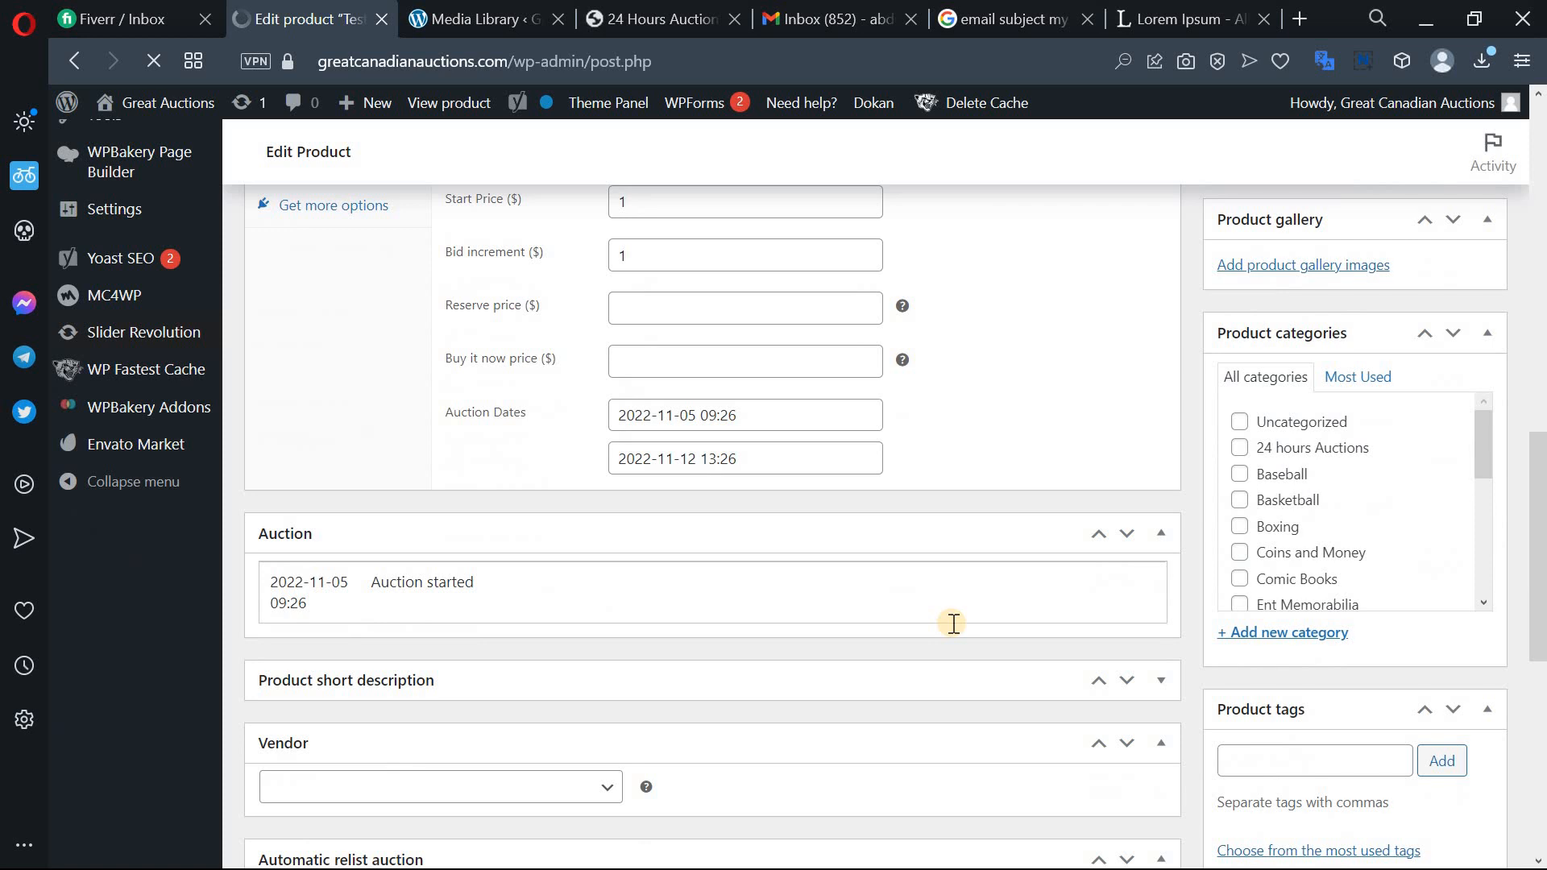
scroll(952, 623, up, 12)
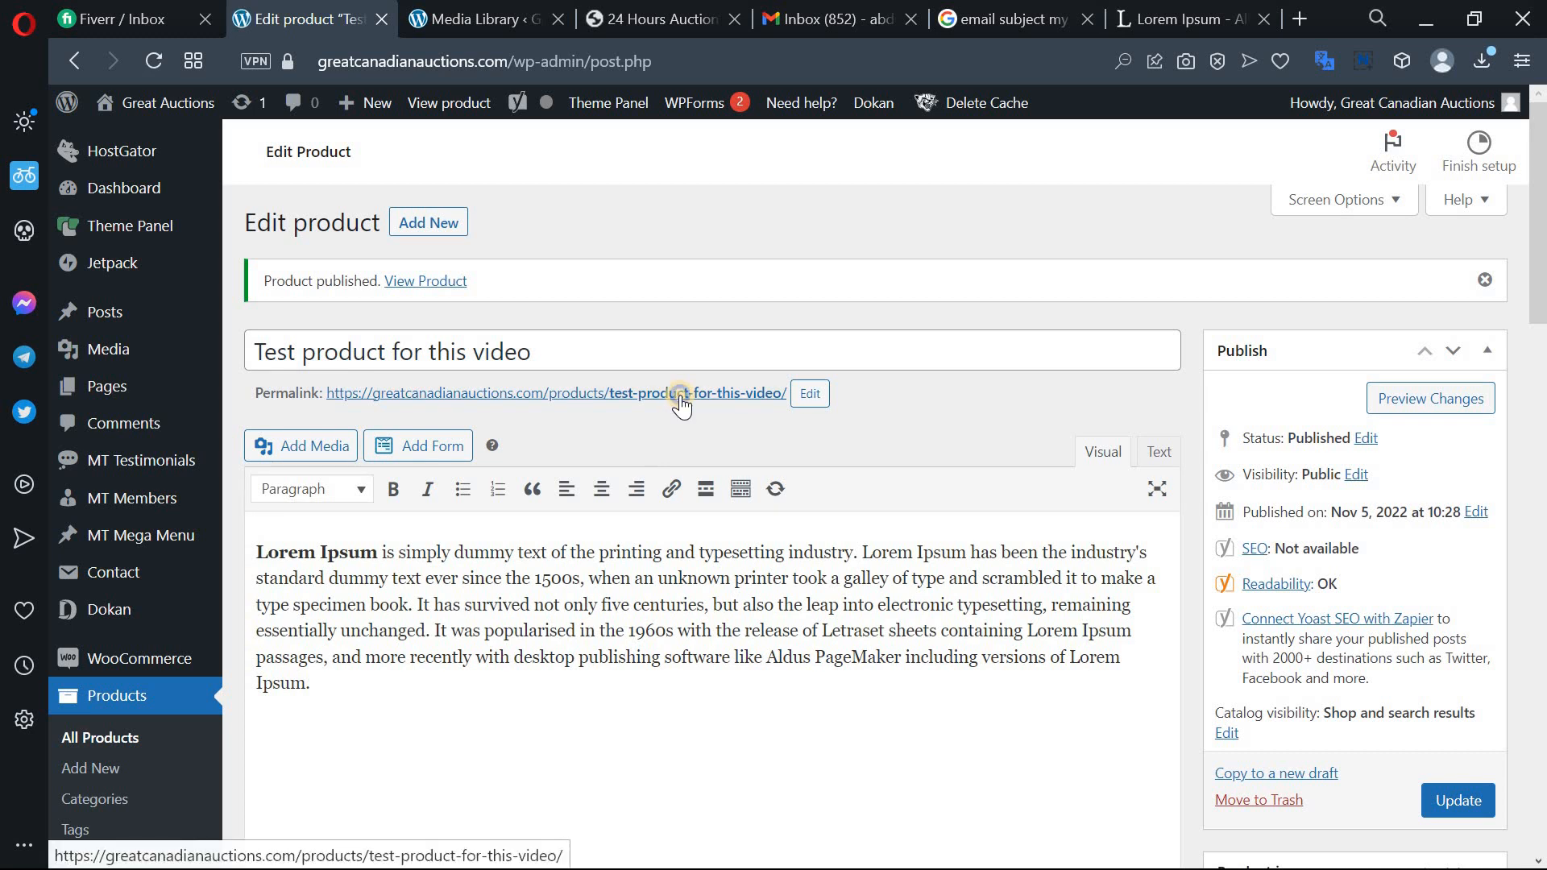
drag(781, 397, 756, 414)
right_click(708, 396)
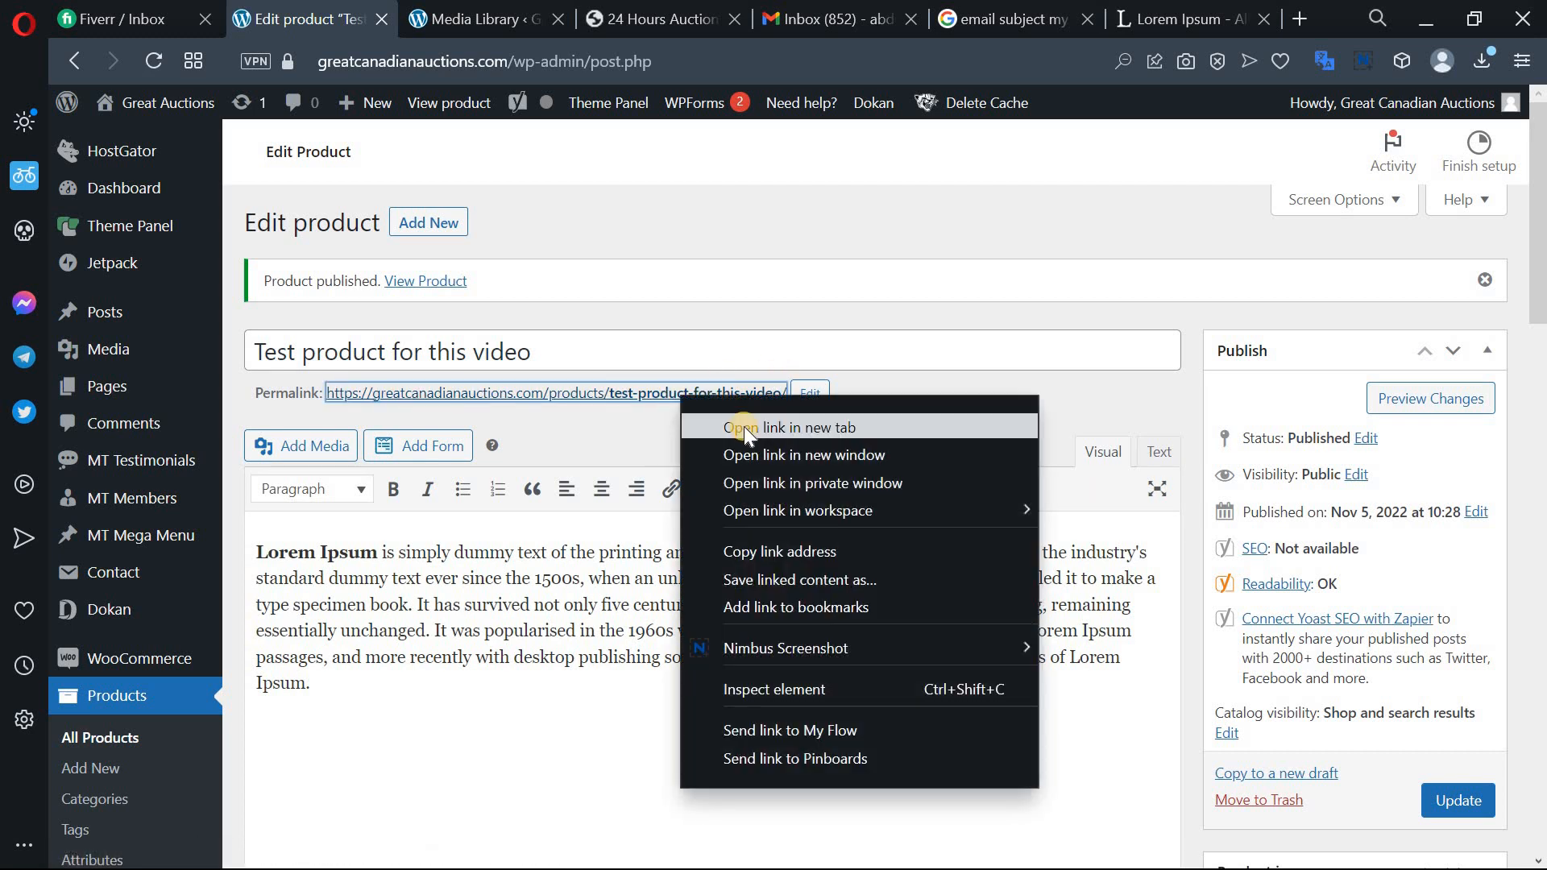
right_click(437, 283)
click(476, 313)
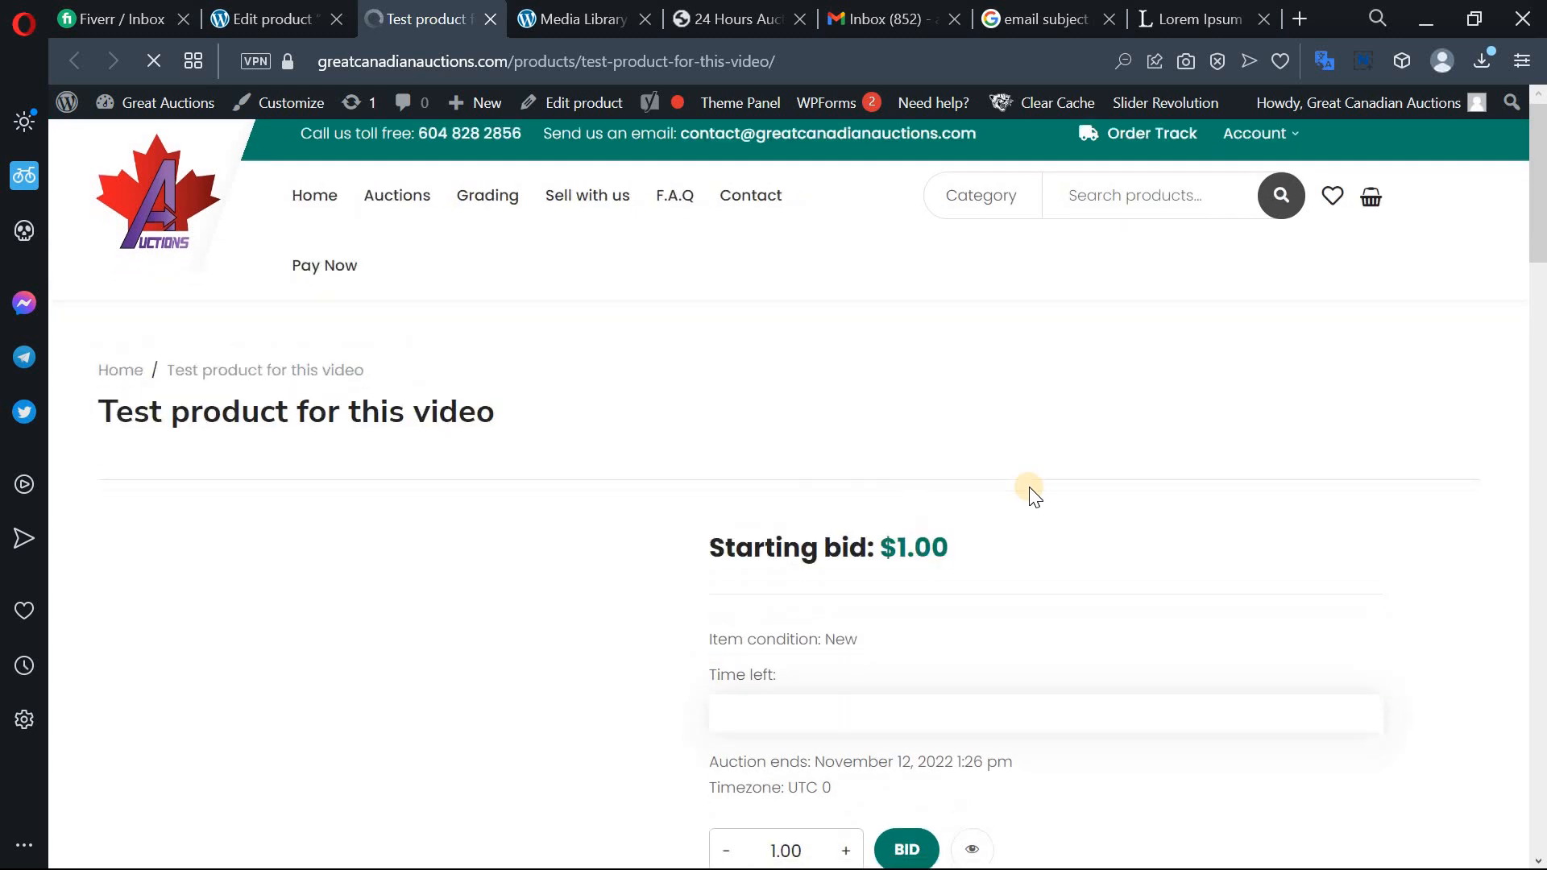
Scroll the live product page, highlighting the $1.00 starting bid and reviewing the description.
scroll(1030, 487, down, 2)
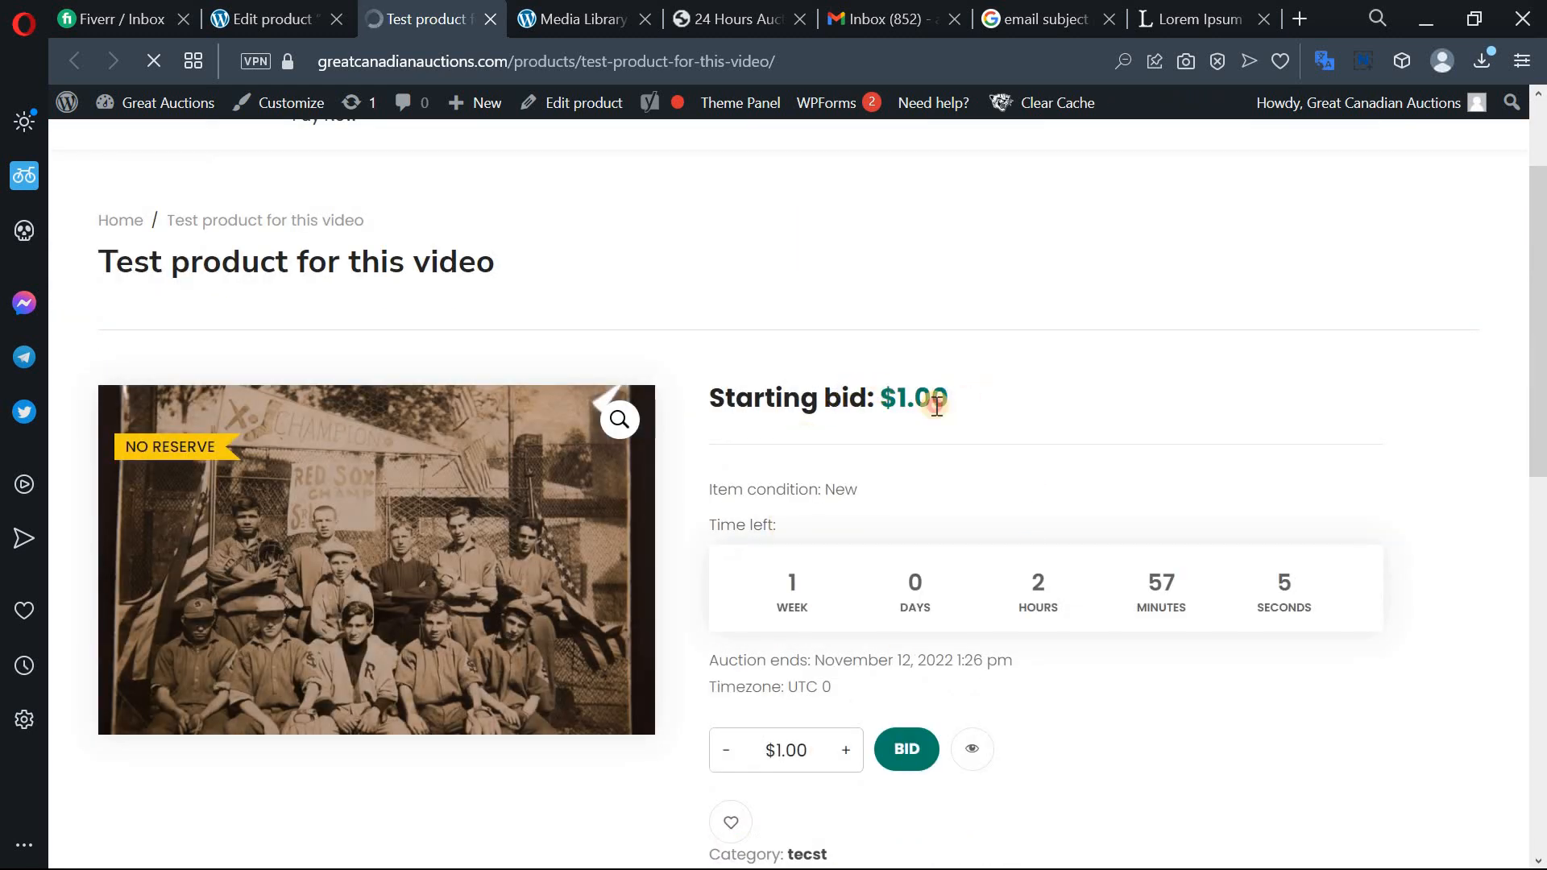
drag(948, 399, 722, 402)
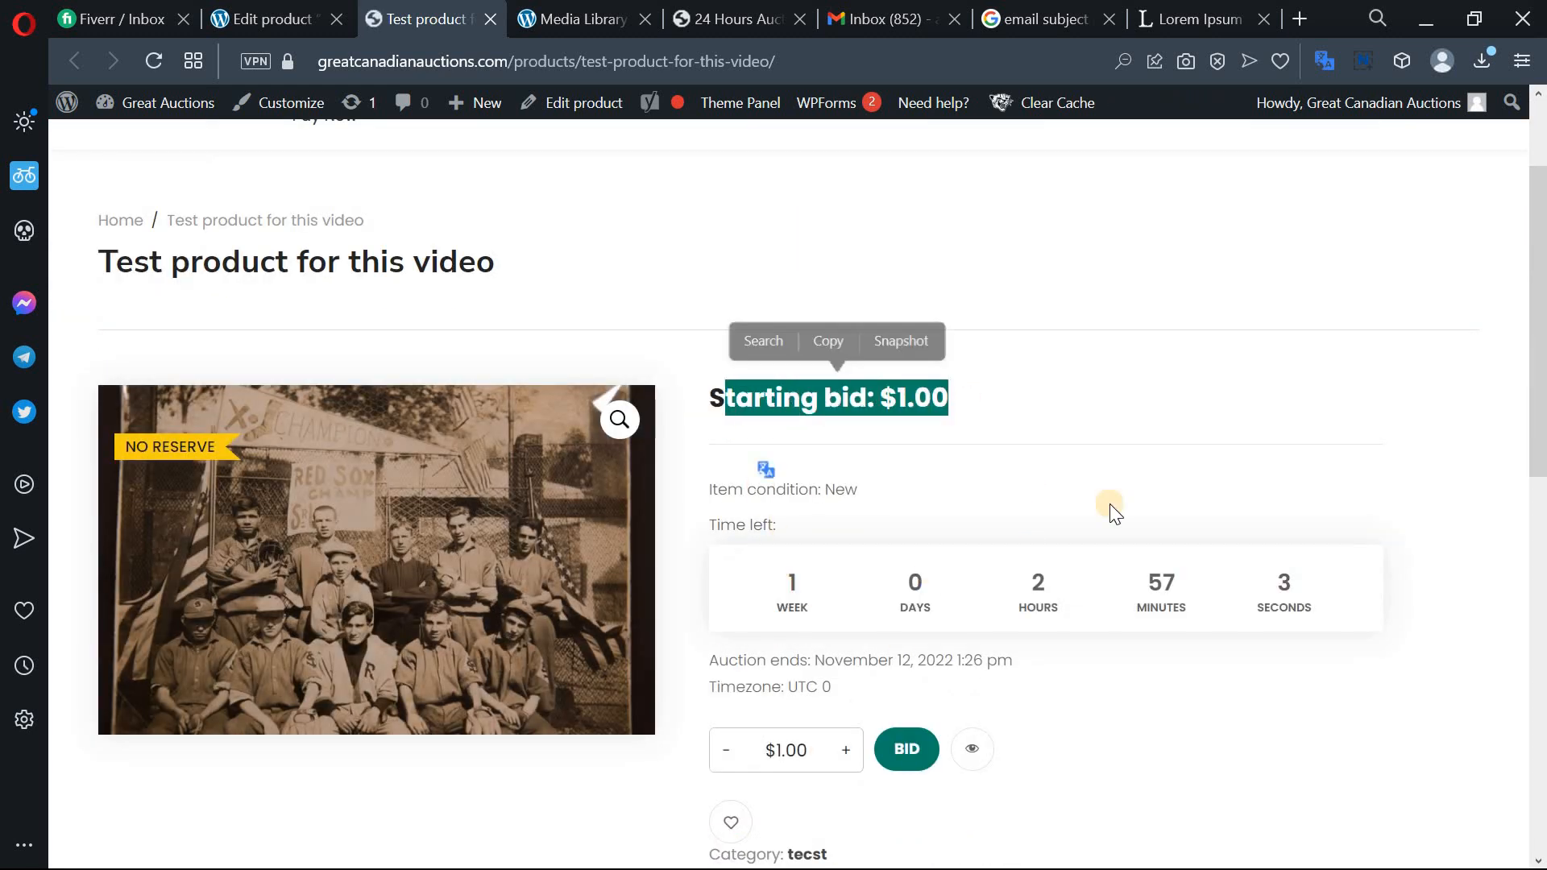
click(1106, 574)
scroll(834, 370, down, 2)
scroll(838, 377, down, 9)
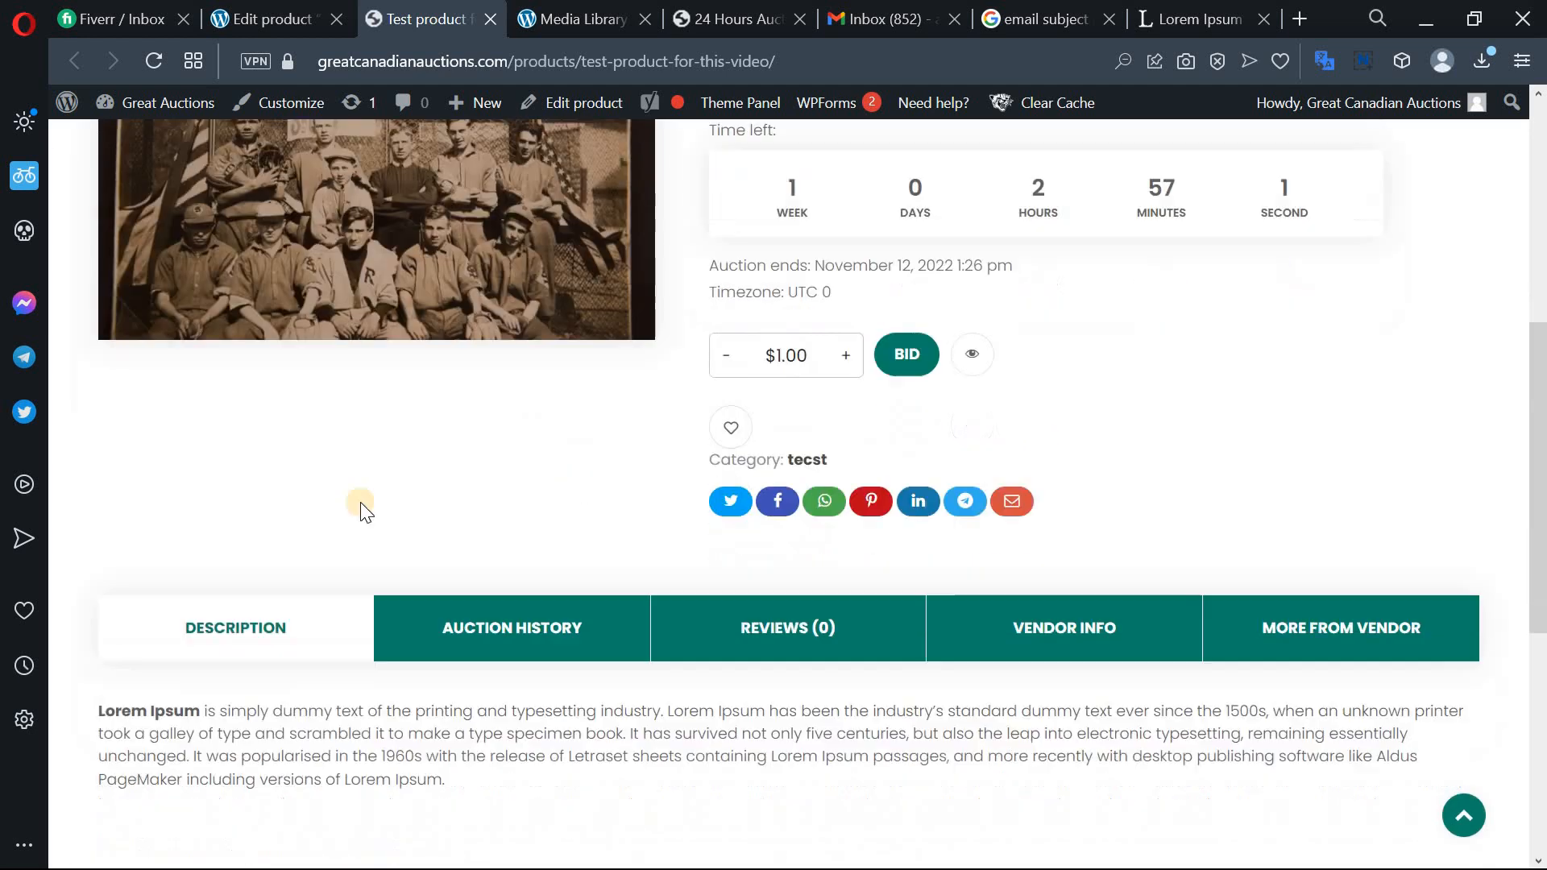
scroll(220, 554, down, 2)
scroll(217, 553, up, 4)
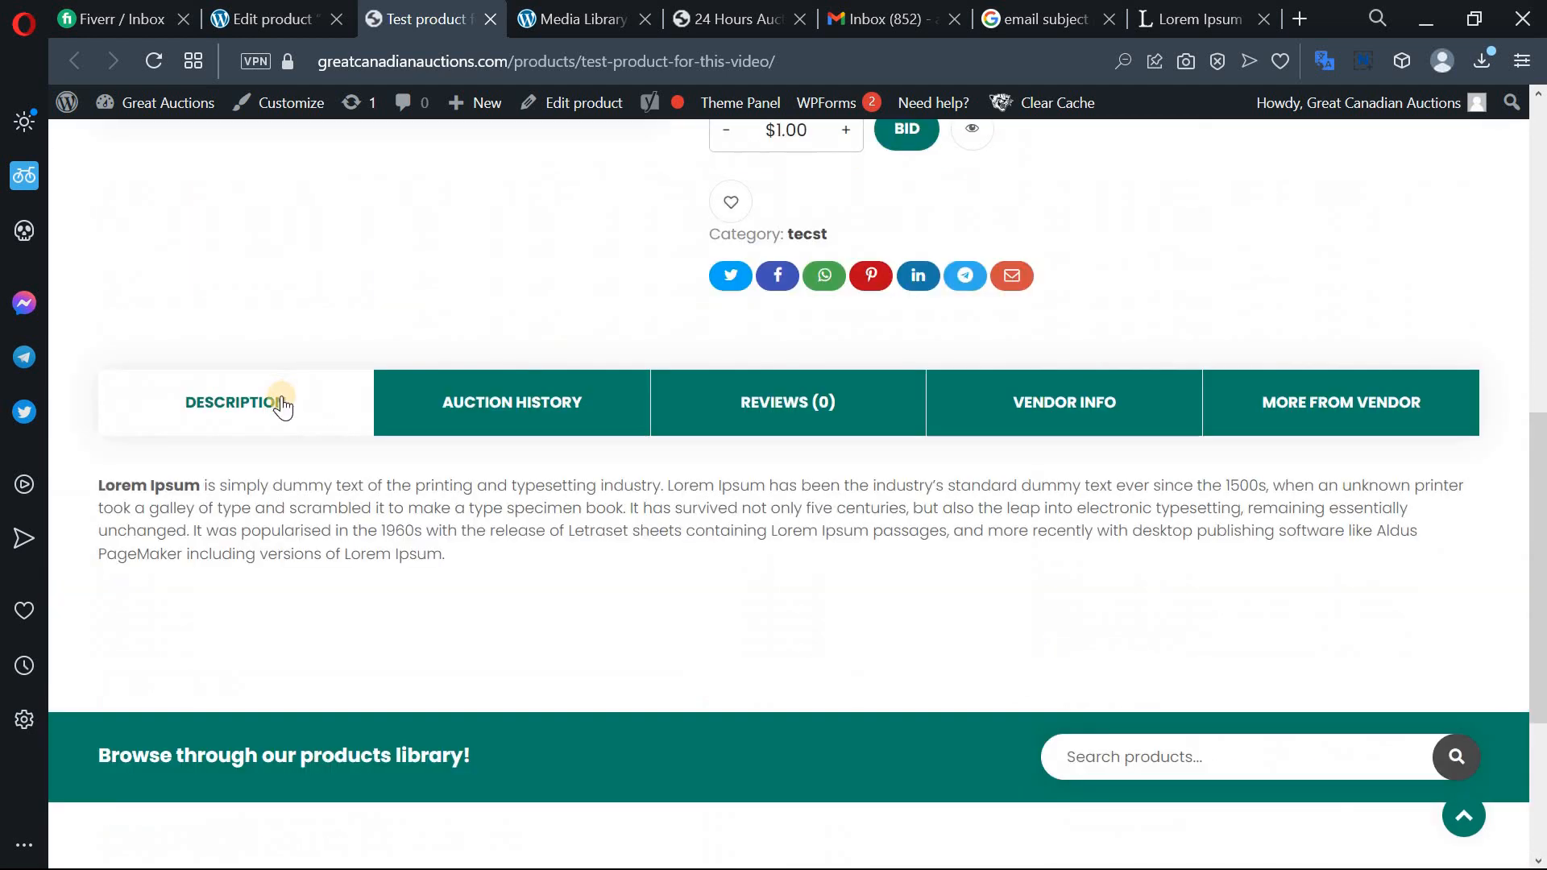
Show the VENDOR INFO tab's vendor details, then return to the top of the page.
click(1033, 420)
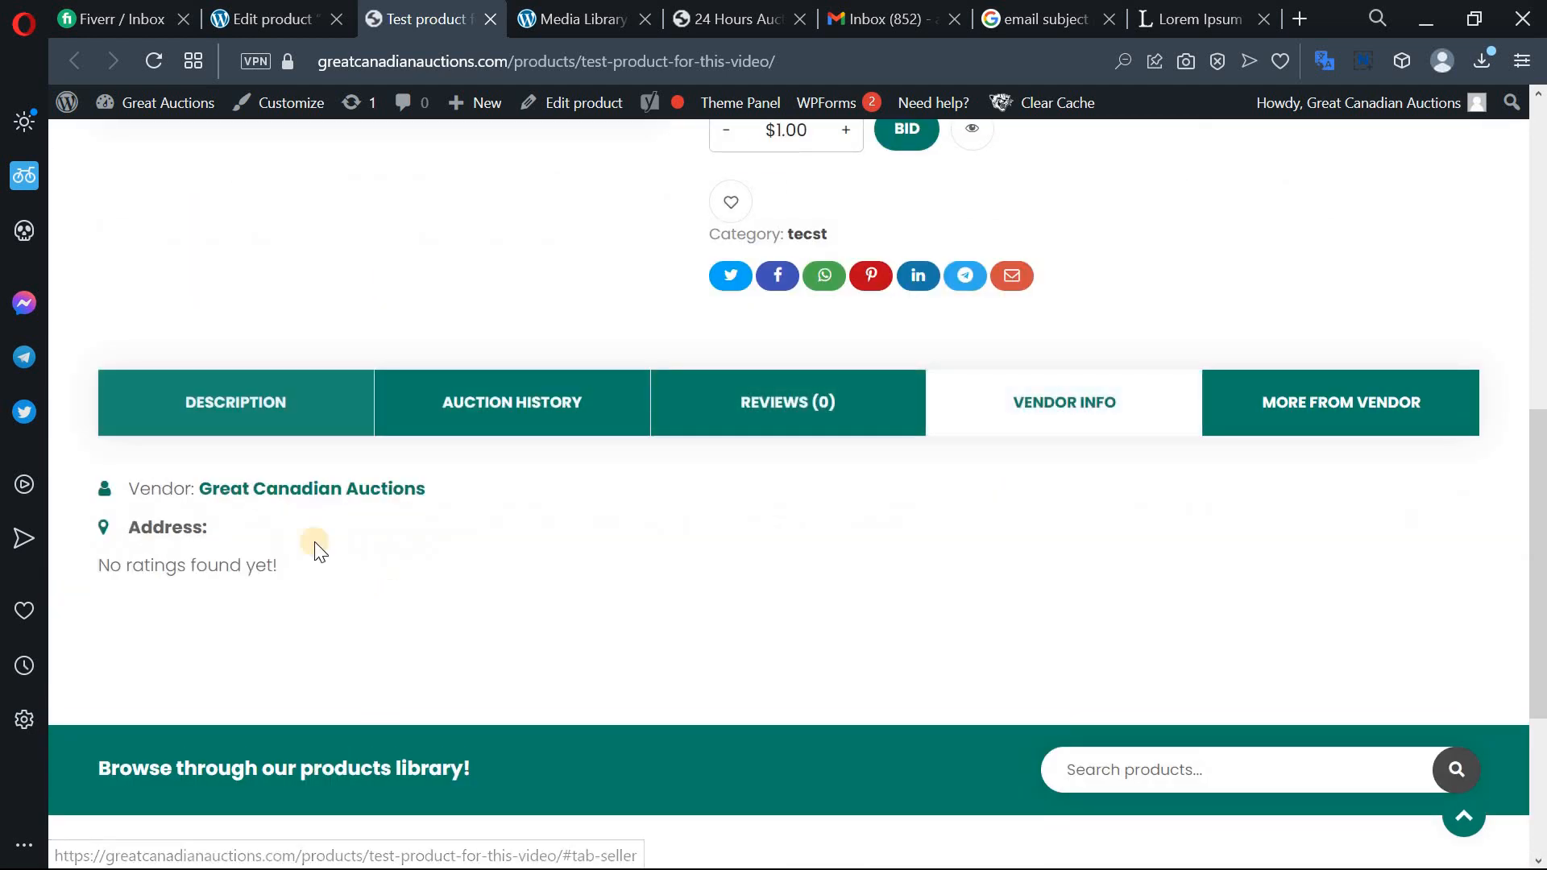
scroll(315, 546, down, 4)
scroll(588, 494, up, 11)
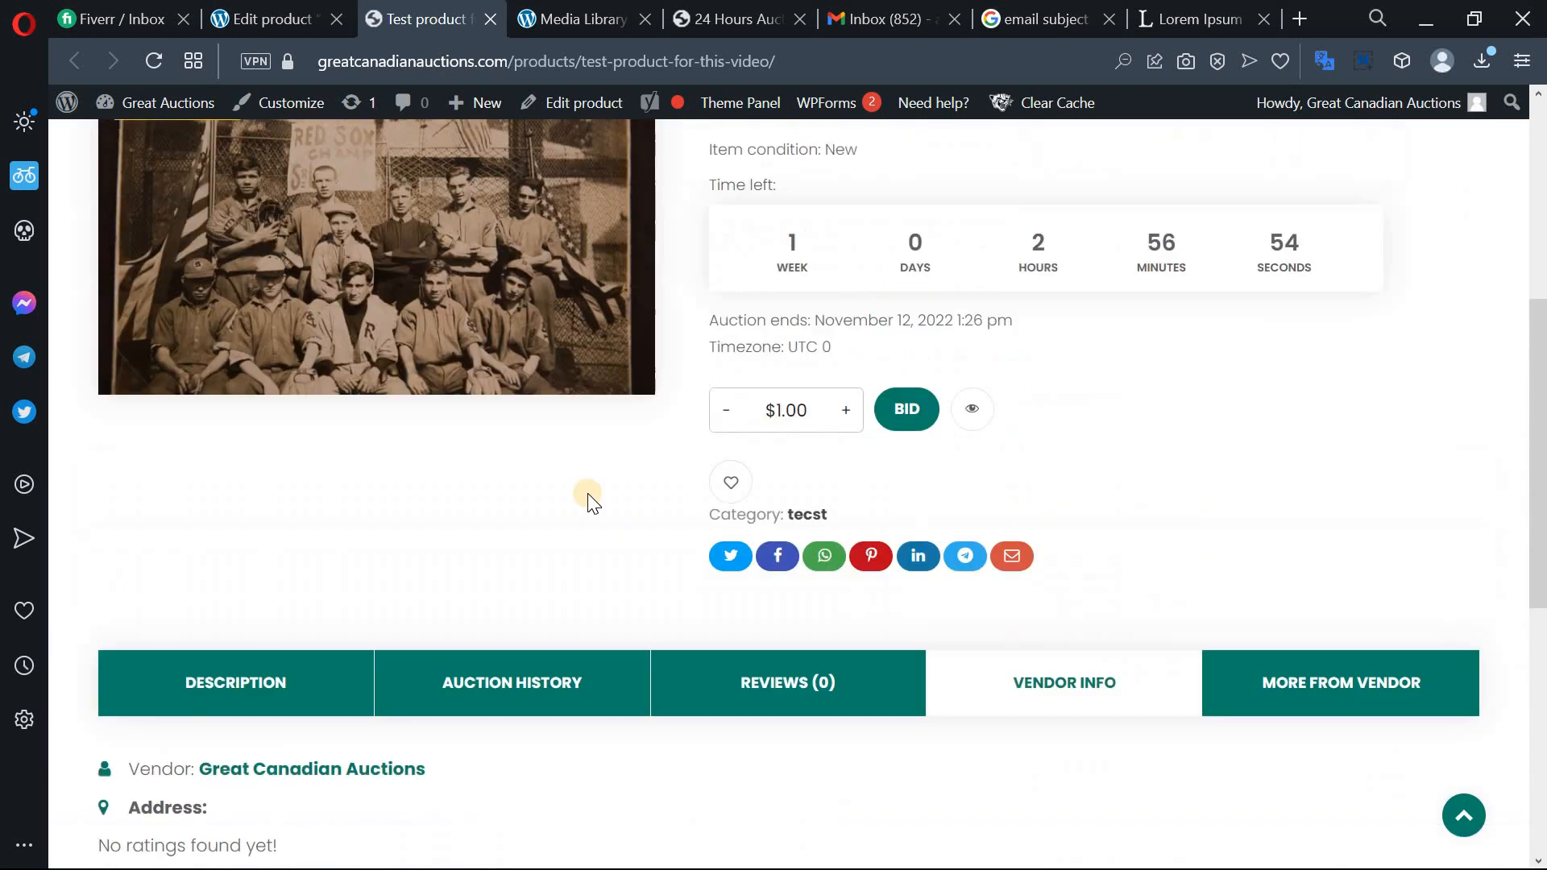
scroll(587, 493, up, 3)
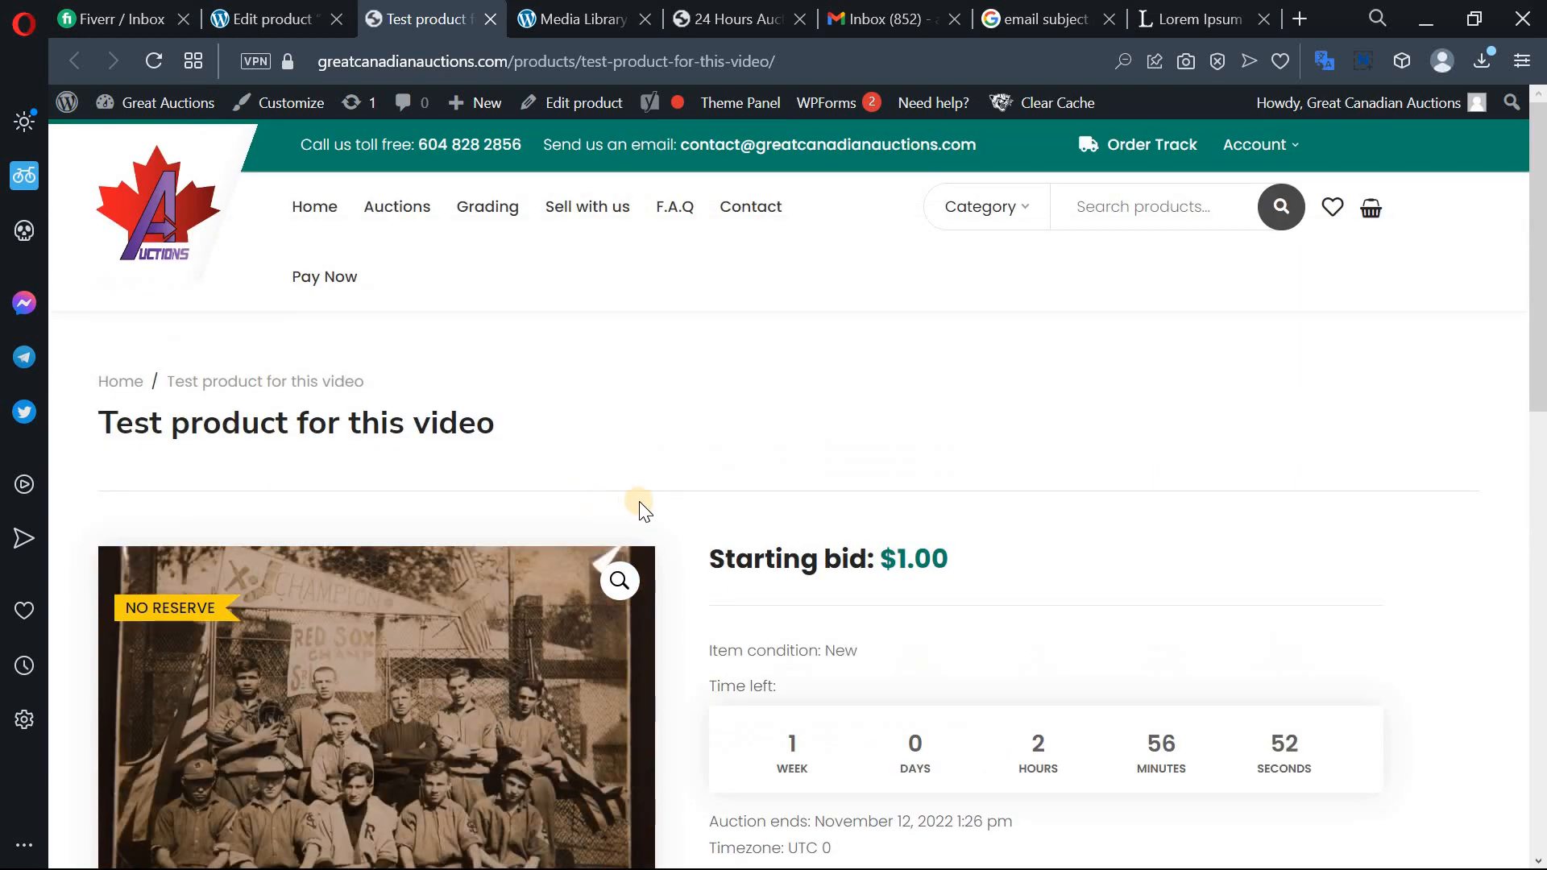